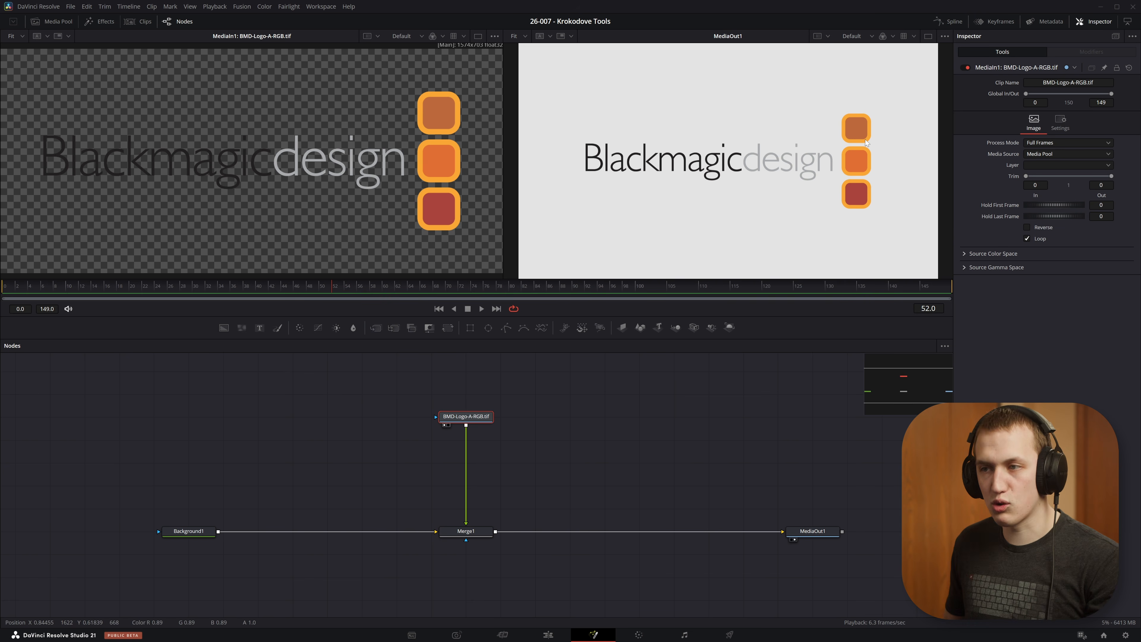
Step: Add a Recolor node after the BMD-Logo-A-RGB.tif node, set its number of colors to 1, and space the two nodes apart
{"action": "key", "text": "shift+space"}
{"action": "type", "text": "recolor"}
{"action": "key", "text": "Return"}
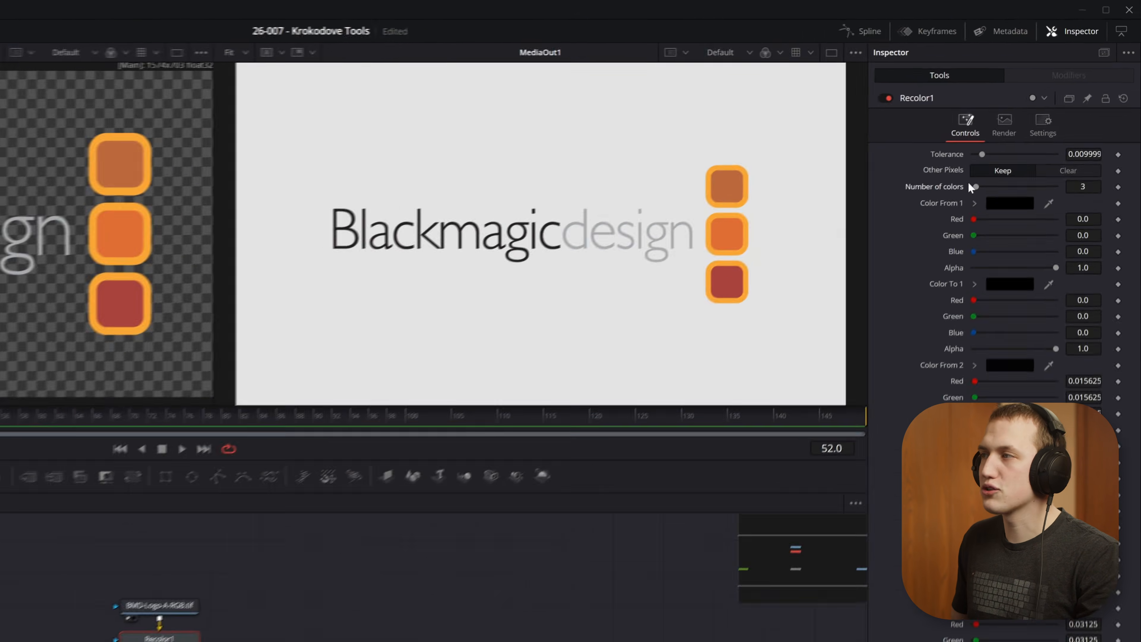
{"action": "left_click_drag", "start_coordinate": [973, 187], "coordinate": [881, 181]}
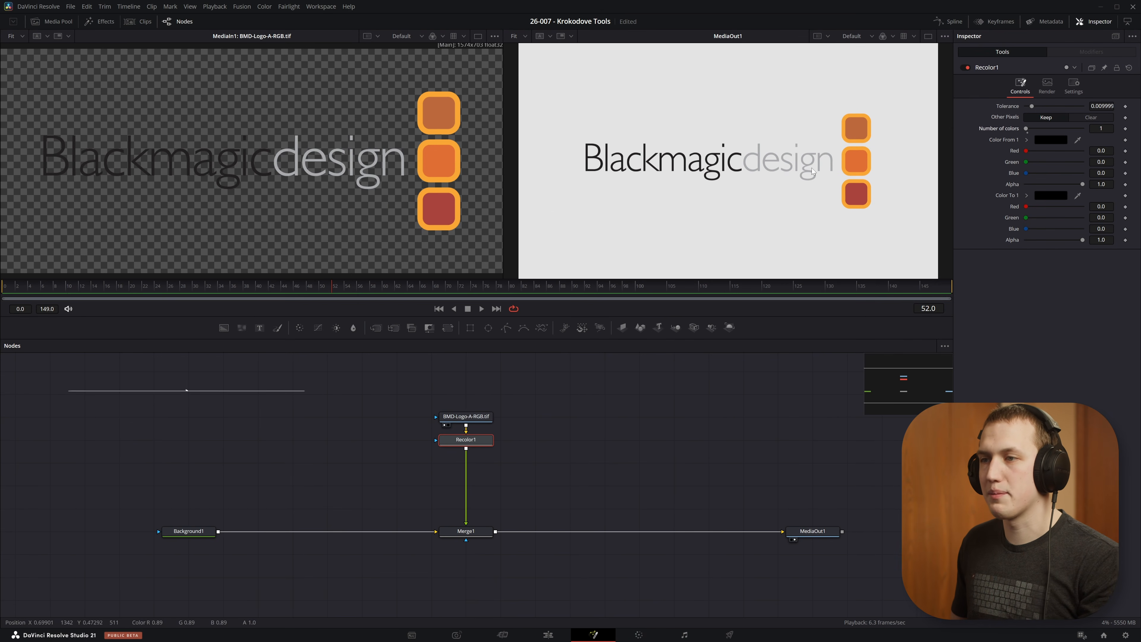
{"action": "mouse_move", "coordinate": [485, 416]}
{"action": "left_mouse_down"}
{"action": "mouse_move", "coordinate": [516, 396]}
{"action": "mouse_move", "coordinate": [484, 395]}
{"action": "left_mouse_up"}
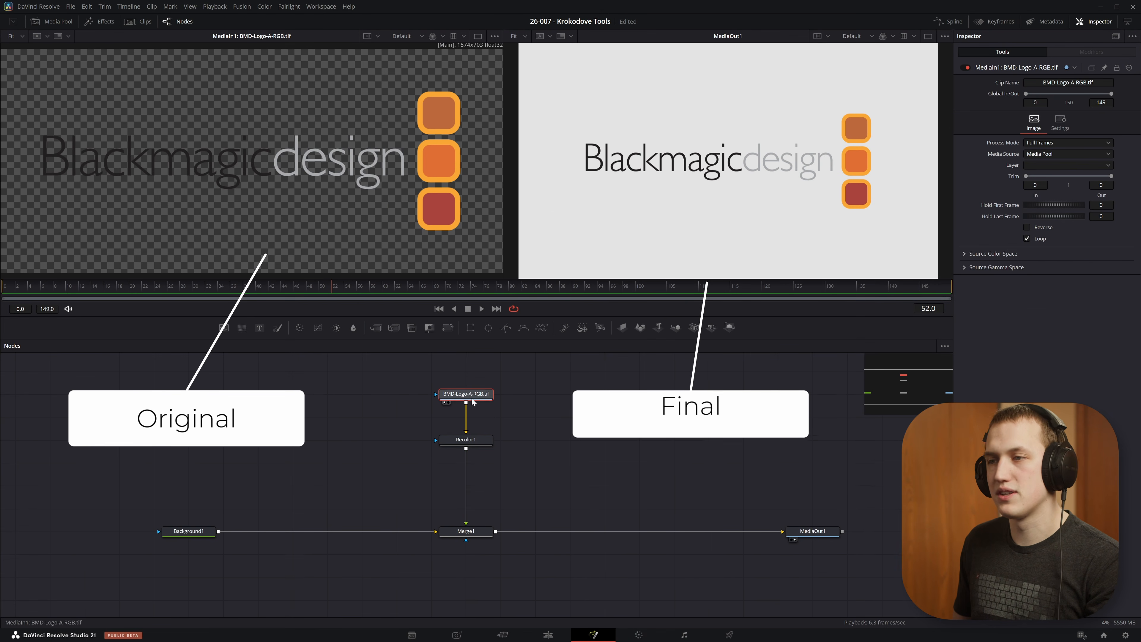
Step: In Recolor1, sample Color From 1 from the dark "Blackmagic" lettering and Color To 1 from the orange outline of the logo's squares
{"action": "left_click", "coordinate": [466, 439]}
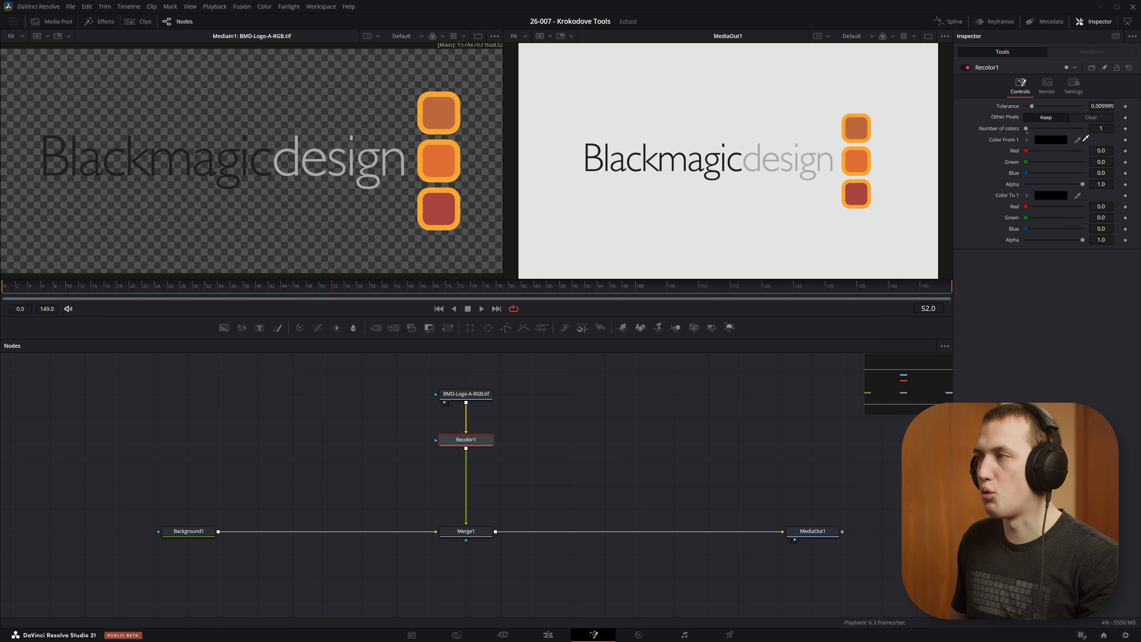
{"action": "left_click_drag", "start_coordinate": [921, 208], "coordinate": [247, 160]}
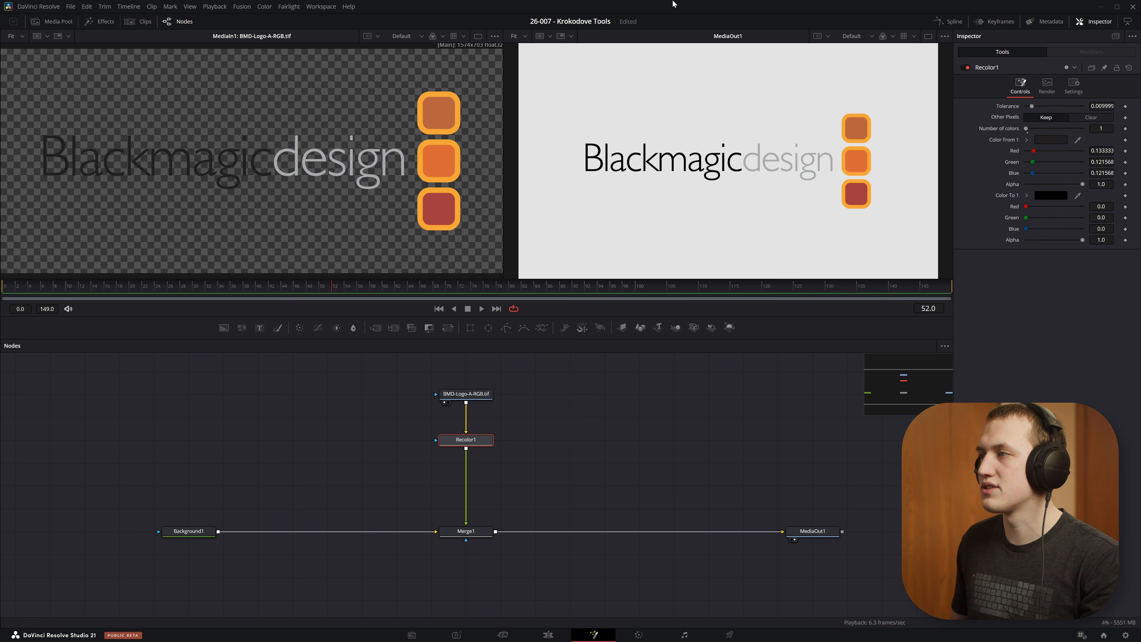
{"action": "left_click_drag", "start_coordinate": [1078, 196], "coordinate": [458, 116]}
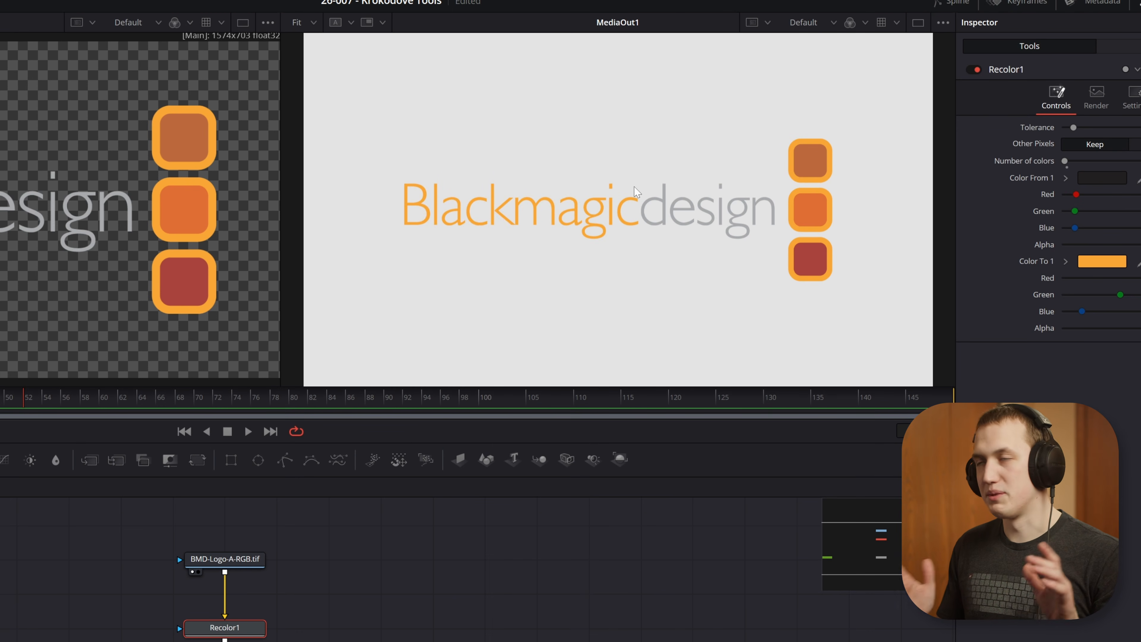
Step: Raise the Recolor number of colors to 62 and look through the added color slots
{"action": "left_click_drag", "start_coordinate": [1065, 162], "coordinate": [1086, 129]}
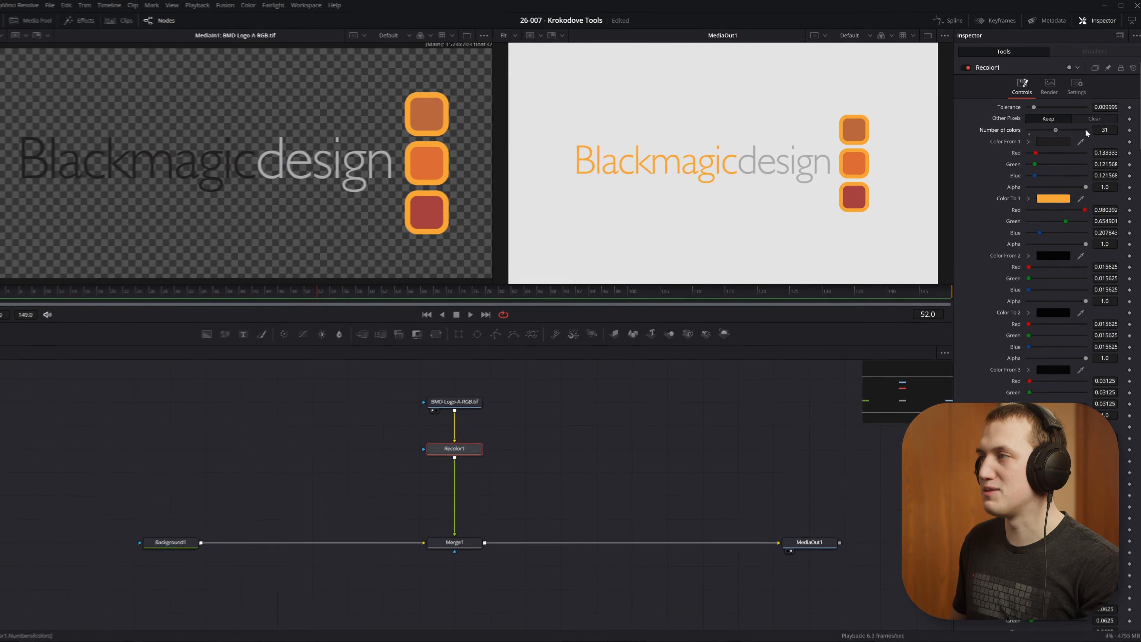
{"action": "scroll", "coordinate": [1045, 382], "scroll_direction": "down", "scroll_amount": 20}
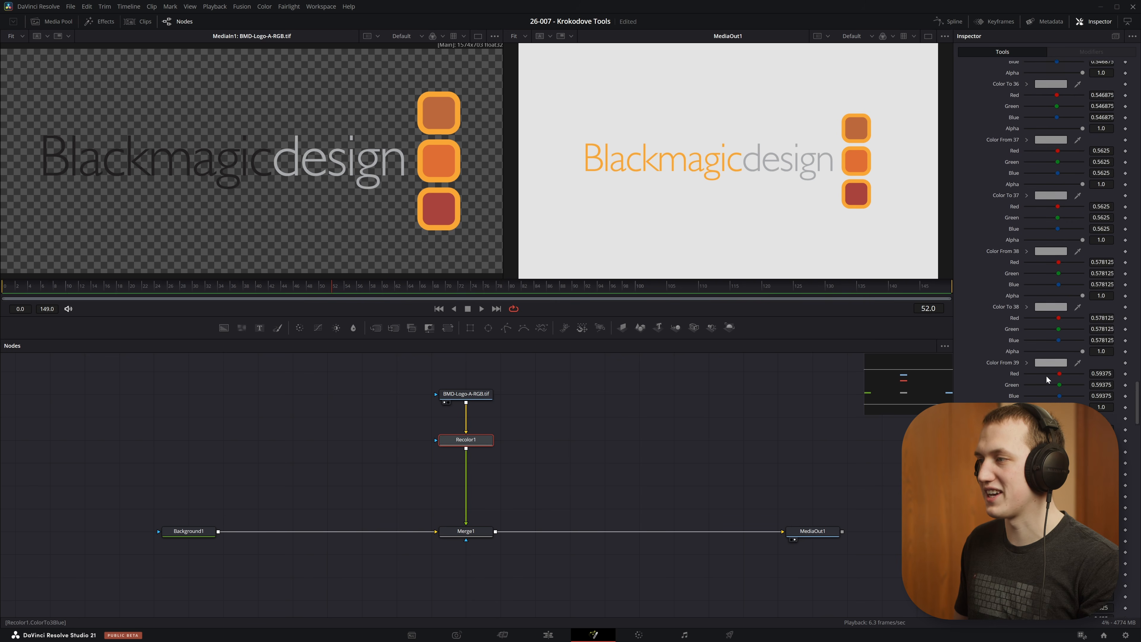
{"action": "scroll", "coordinate": [1051, 378], "scroll_direction": "up", "scroll_amount": 20}
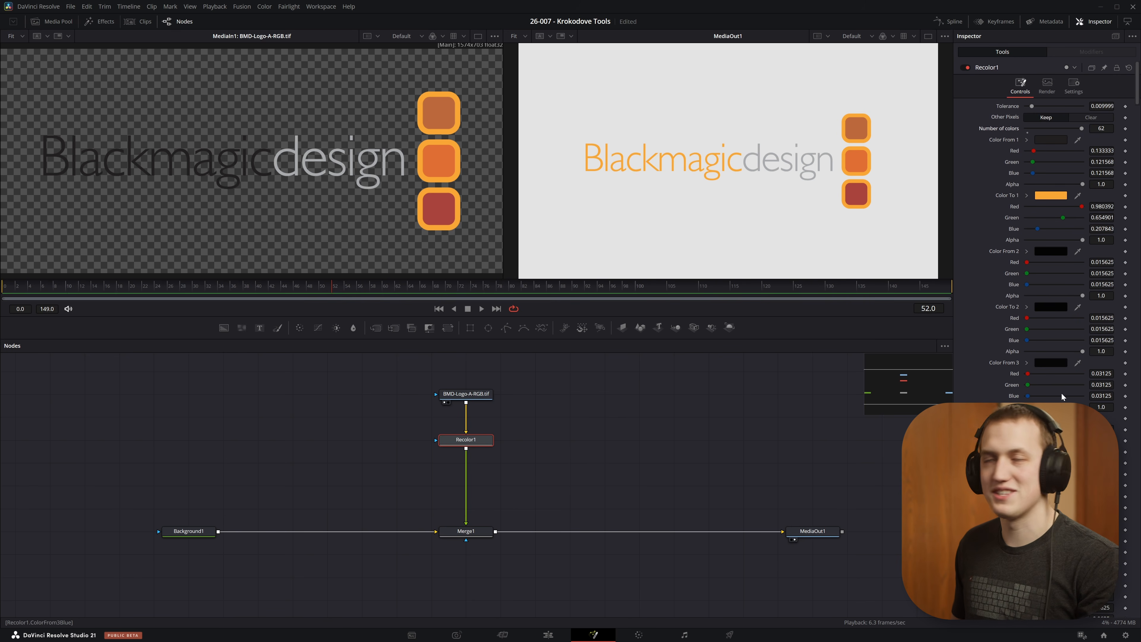
Step: Set the Recolor number of colors to 2 and sample Color From 2 from the light gray "design" lettering
{"action": "left_click", "coordinate": [1101, 129]}
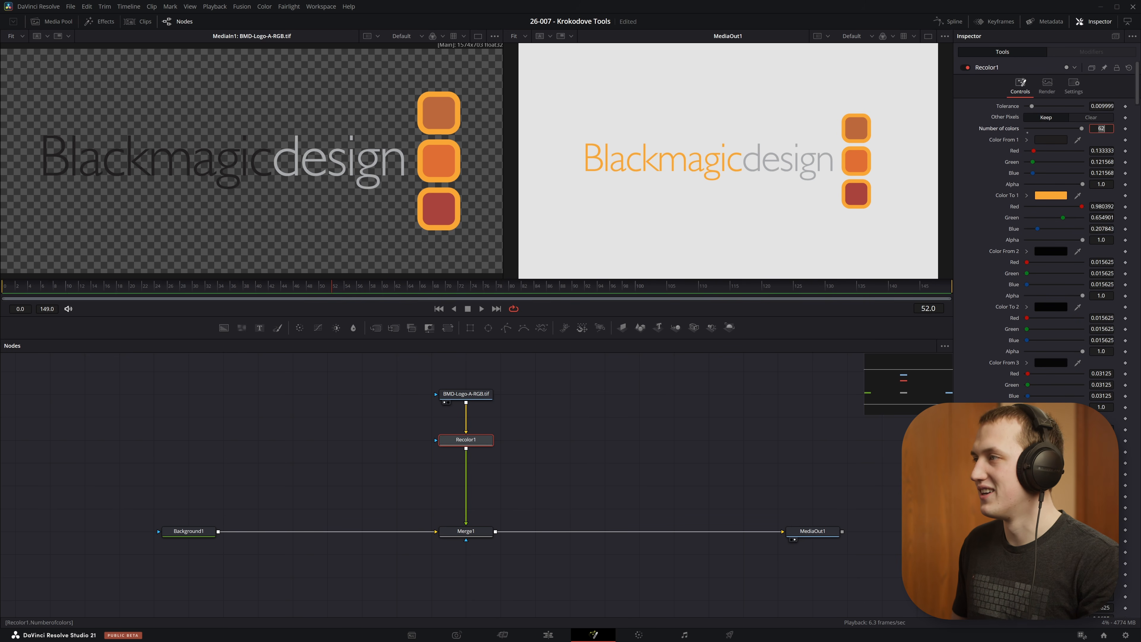
{"action": "type", "text": "2"}
{"action": "key", "text": "Return"}
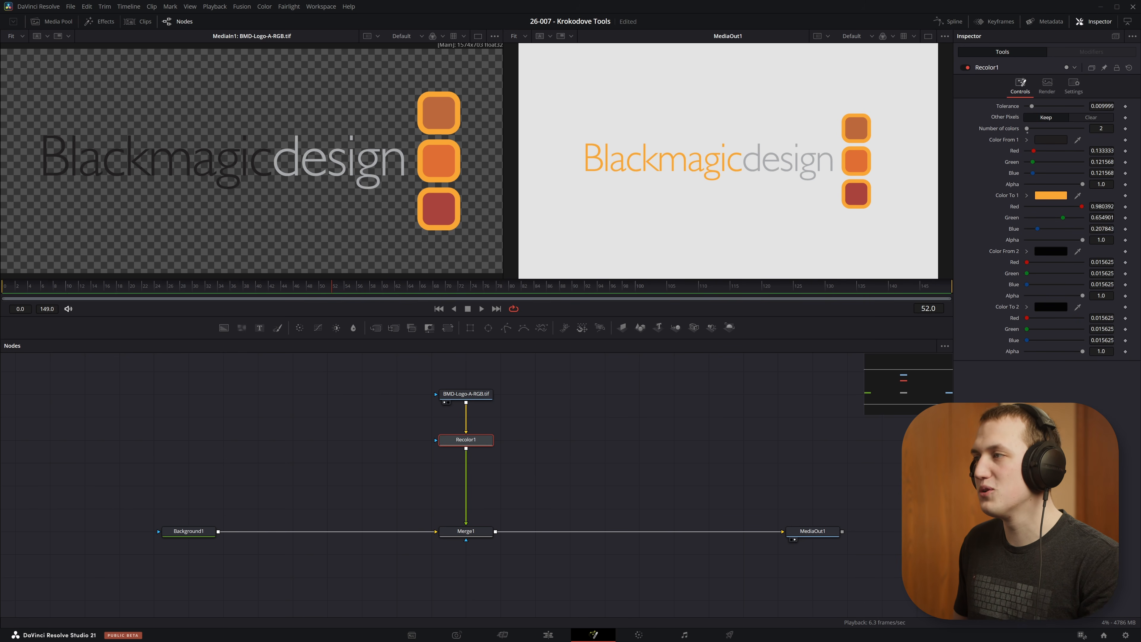
{"action": "left_click_drag", "start_coordinate": [1078, 251], "coordinate": [308, 153]}
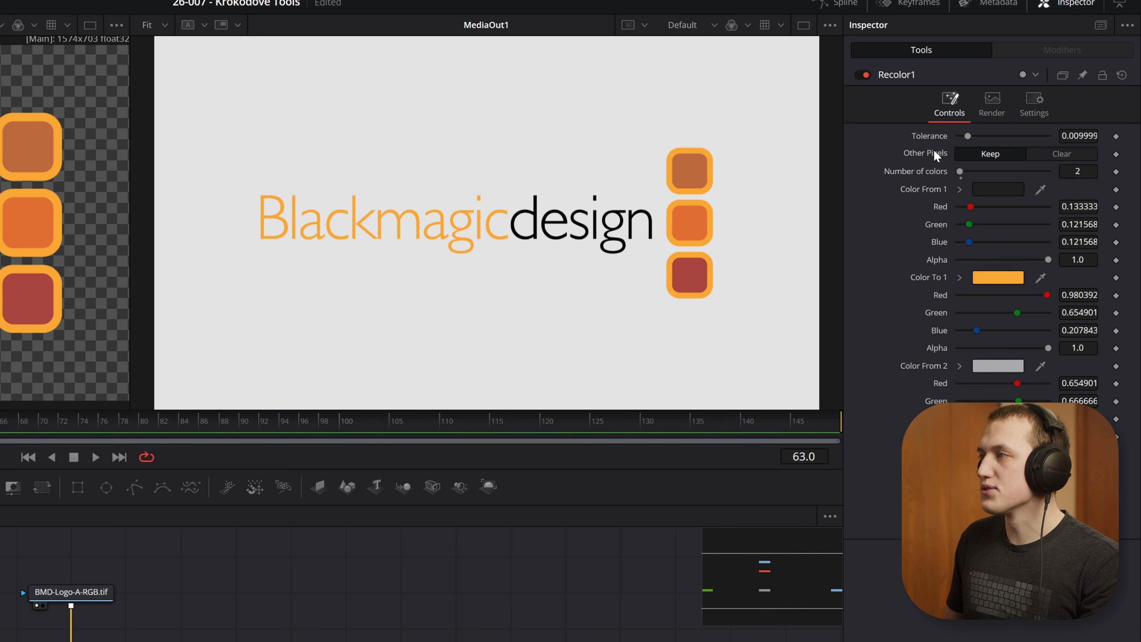
Step: Try the Clear option for Other Pixels in the Recolor node and switch back to Keep
{"action": "left_click", "coordinate": [1056, 150]}
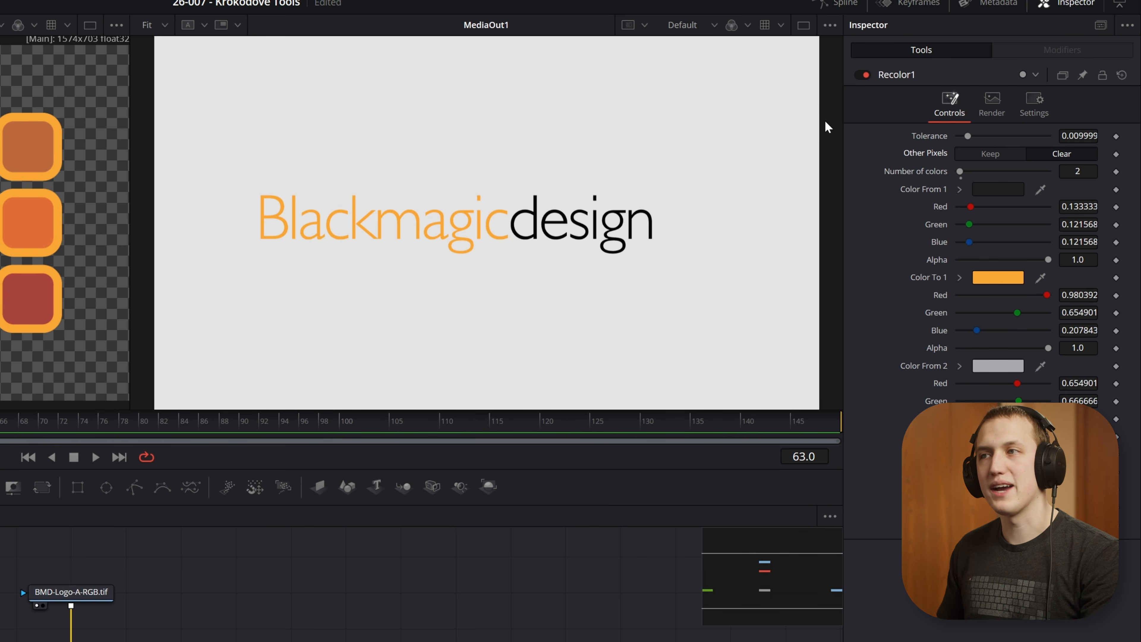
{"action": "left_click", "coordinate": [988, 153]}
Step: Inspect the lettering's edges up close while lowering the Recolor tolerance to 0.0047 and raising it again
{"action": "scroll", "coordinate": [663, 182], "scroll_direction": "up", "scroll_amount": 5}
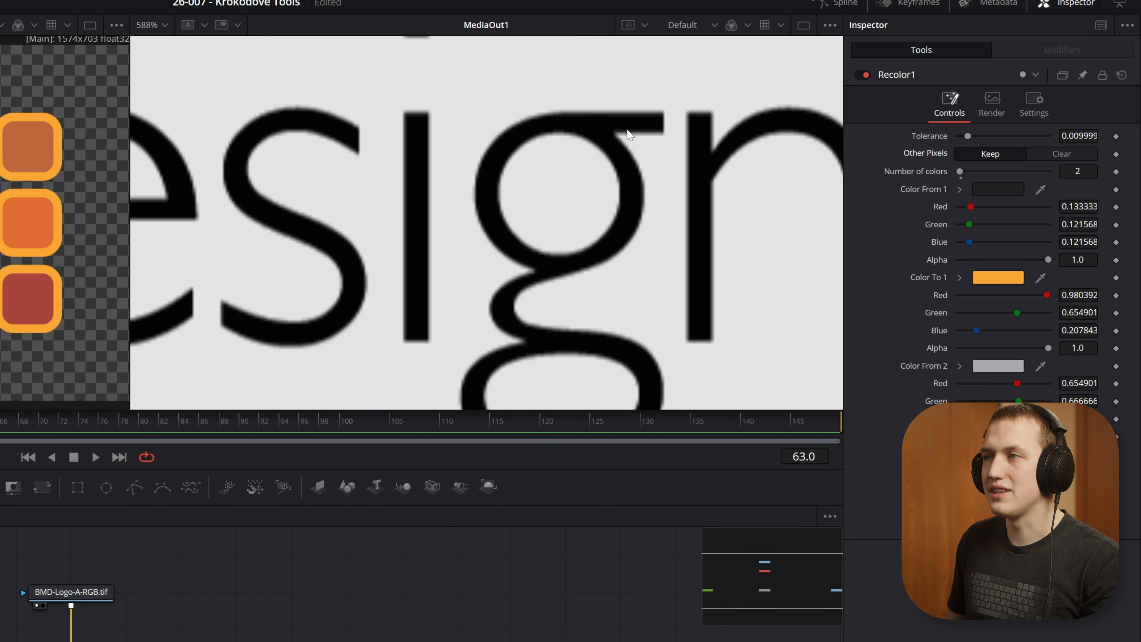
{"action": "scroll", "coordinate": [647, 155], "scroll_direction": "down", "scroll_amount": 5}
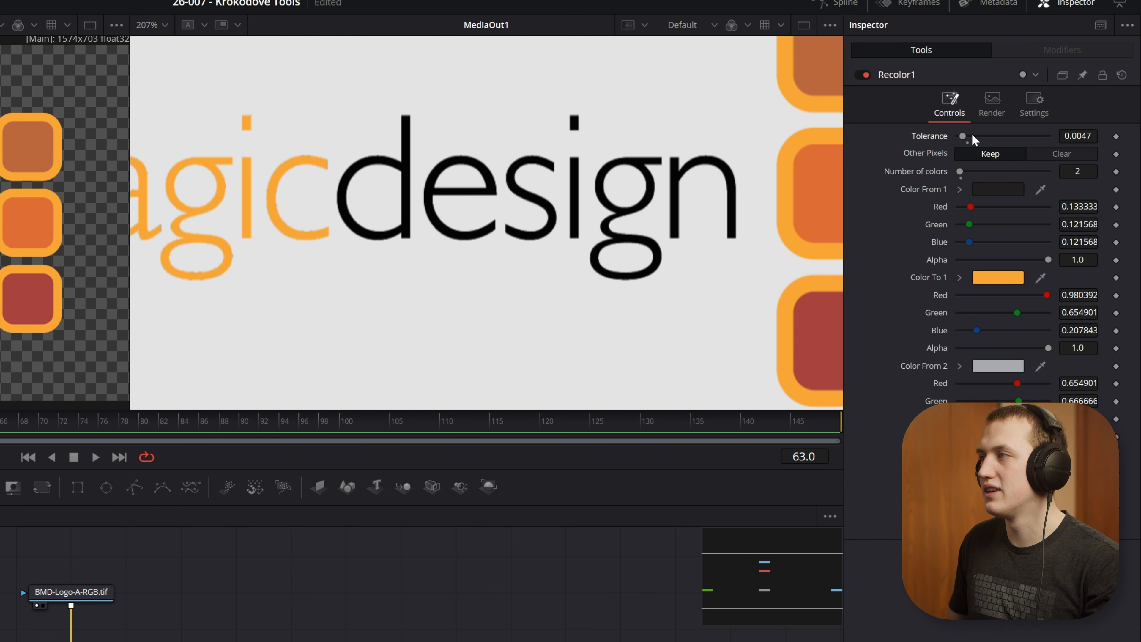
{"action": "scroll", "coordinate": [331, 191], "scroll_direction": "up", "scroll_amount": 10}
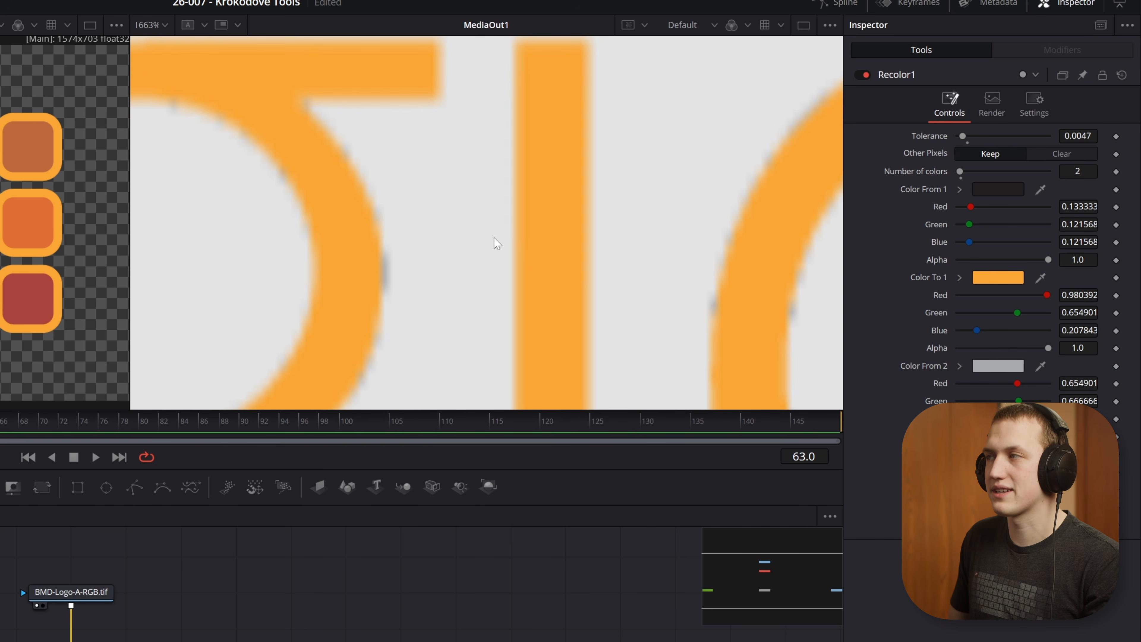
{"action": "left_click_drag", "start_coordinate": [963, 136], "coordinate": [993, 136]}
{"action": "key", "text": "ctrl+f"}
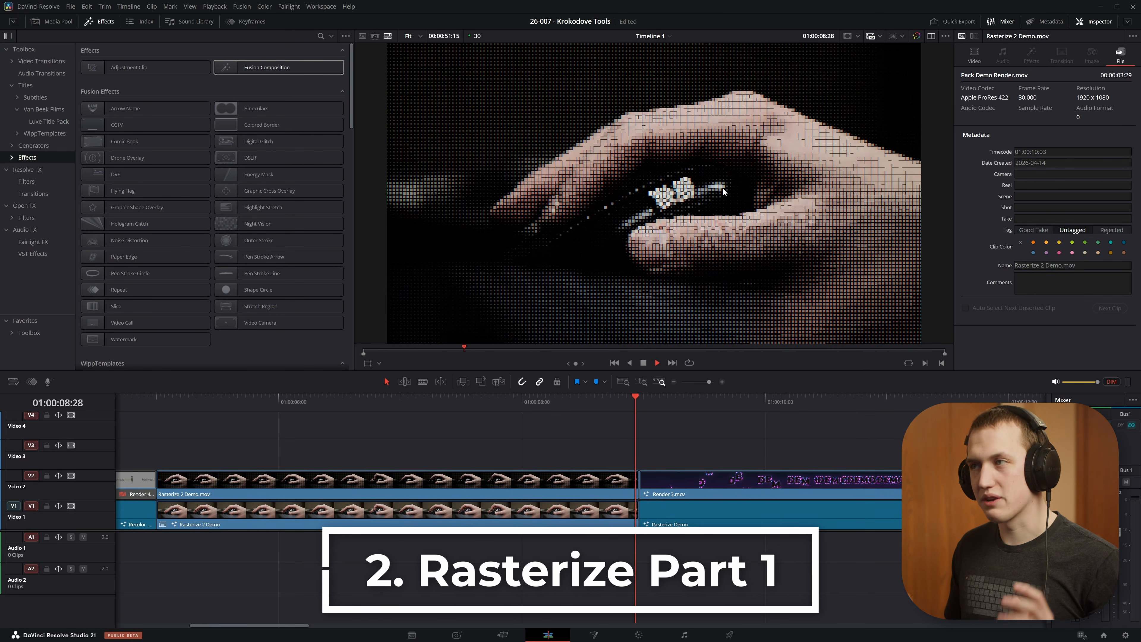
Step: Switch to the hand-and-mouse clip's composition and add a Rasterize node after the Rasterize 2 Demo node
{"action": "left_click_drag", "start_coordinate": [811, 399], "coordinate": [856, 415]}
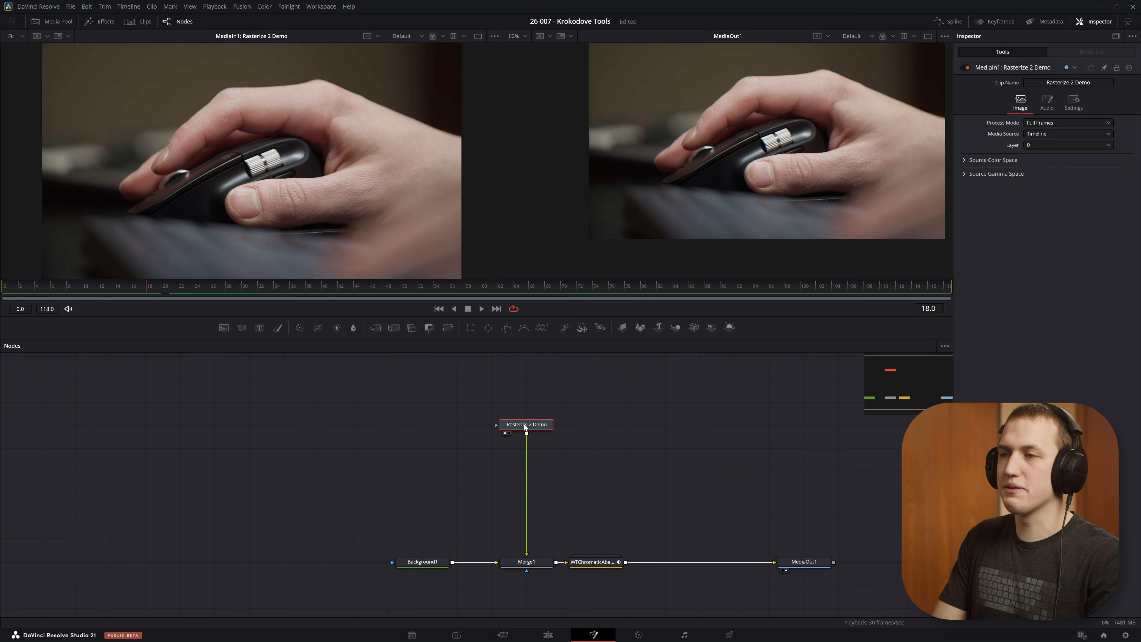
{"action": "key", "text": "shift+space"}
{"action": "type", "text": "rast"}
{"action": "key", "text": "Return"}
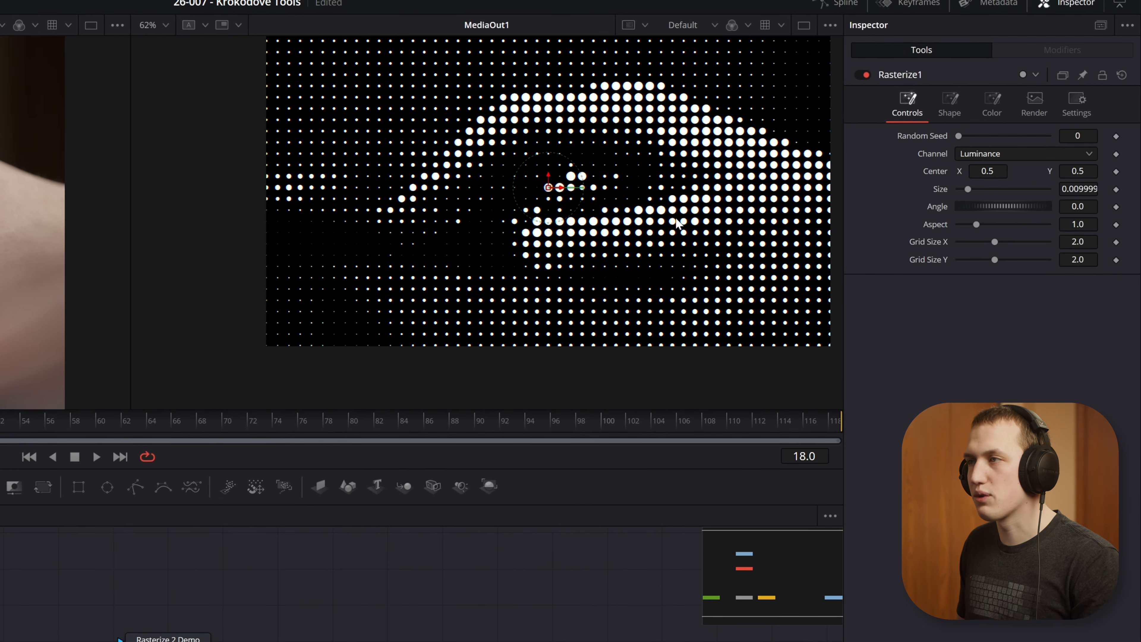
Step: Play back the rasterized clip to preview the dot pattern and stop the playback
{"action": "key", "text": "space"}
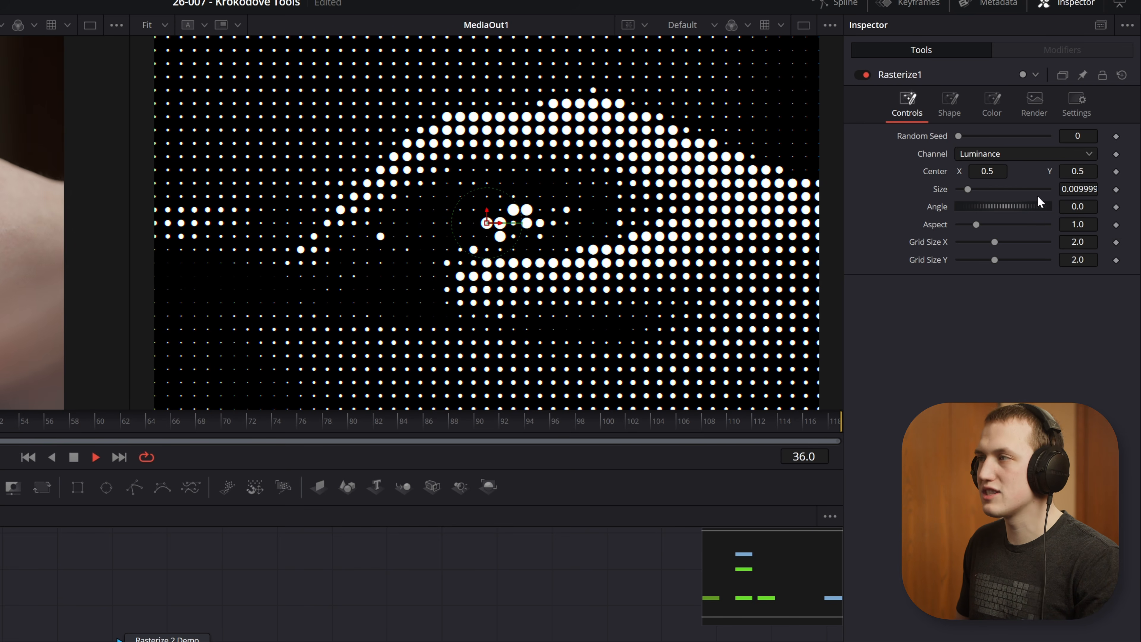
{"action": "left_click", "coordinate": [987, 154]}
{"action": "left_click", "coordinate": [990, 153]}
{"action": "key", "text": "space"}
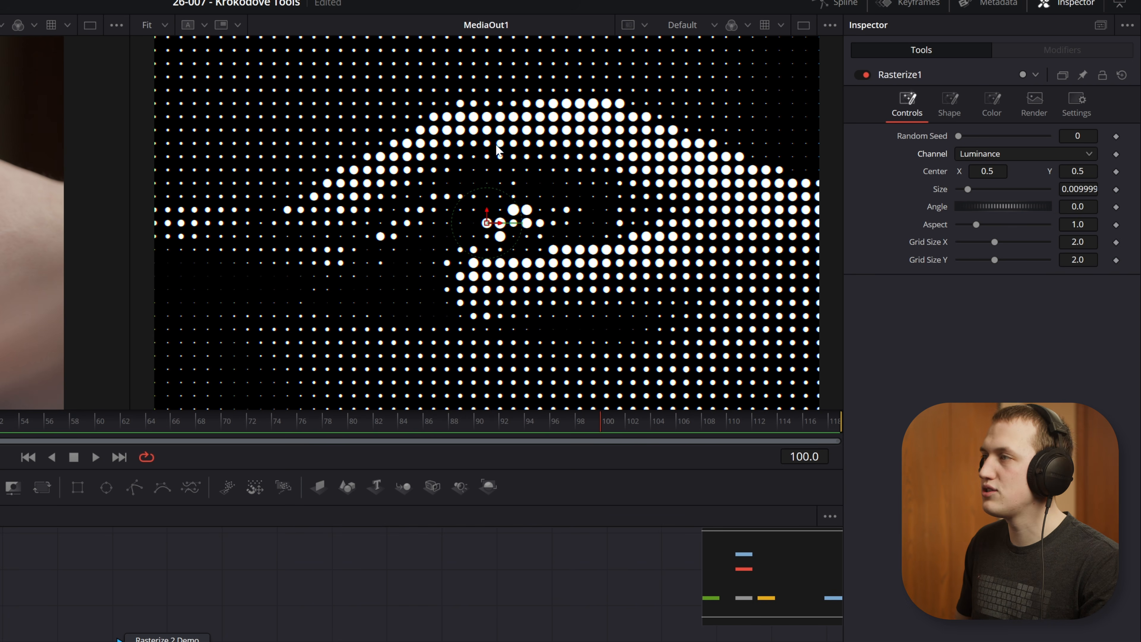
Step: Try Alpha as the Rasterize channel and switch back to Luminance
{"action": "left_click", "coordinate": [980, 154]}
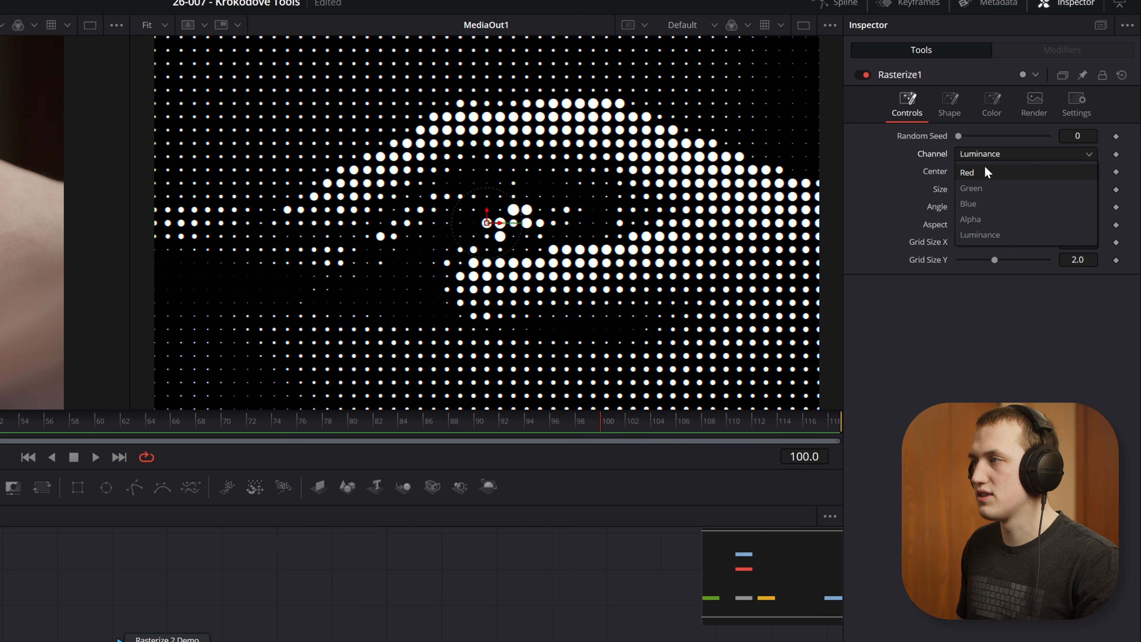
{"action": "left_click", "coordinate": [977, 217]}
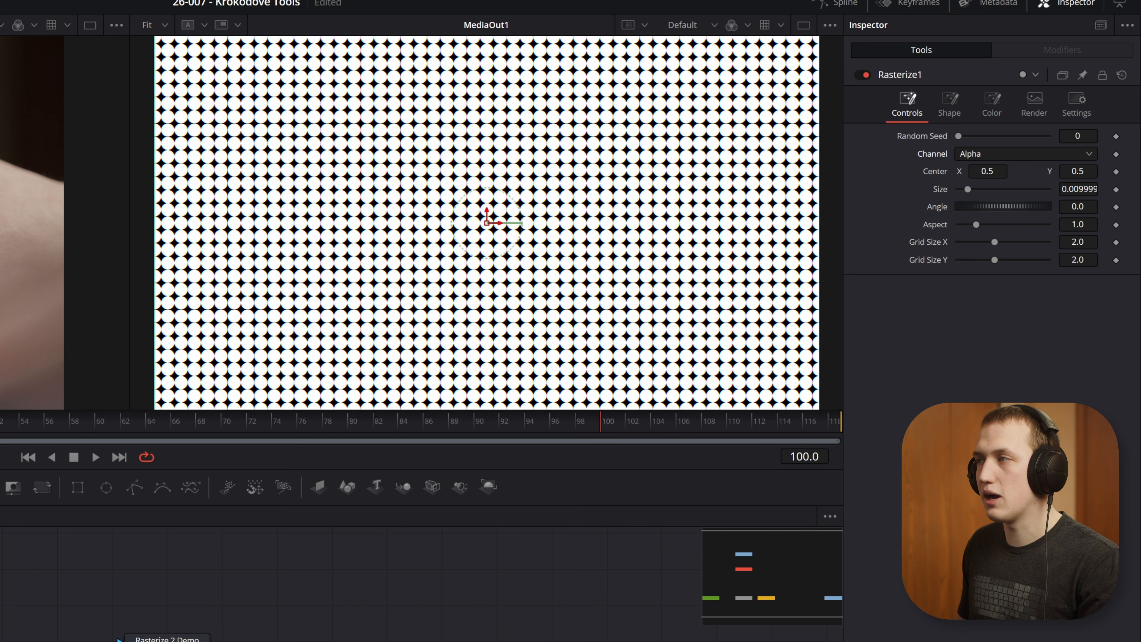
{"action": "left_click", "coordinate": [991, 156]}
{"action": "left_click", "coordinate": [979, 237]}
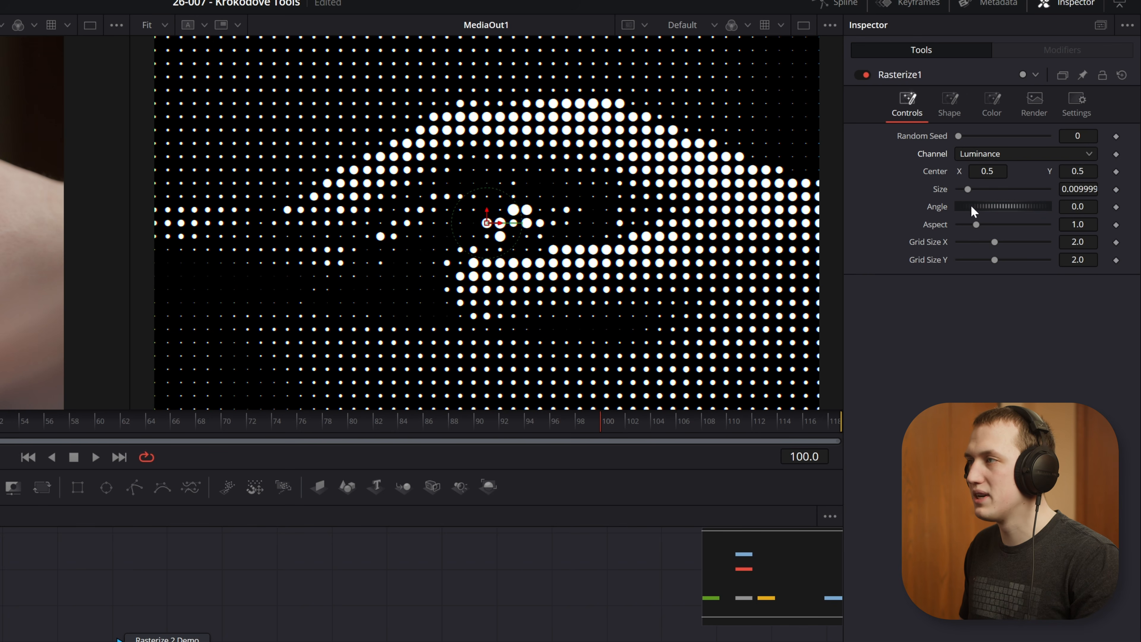
Step: Try out different Rasterize size and grid size settings, and shift the pattern's center to X 0.536
{"action": "mouse_move", "coordinate": [966, 189]}
{"action": "left_mouse_down"}
{"action": "mouse_move", "coordinate": [1005, 188]}
{"action": "mouse_move", "coordinate": [962, 186]}
{"action": "mouse_move", "coordinate": [998, 173]}
{"action": "mouse_move", "coordinate": [1014, 205]}
{"action": "mouse_move", "coordinate": [960, 199]}
{"action": "left_mouse_up"}
{"action": "key", "text": "ctrl+z"}
{"action": "key", "text": "ctrl+z"}
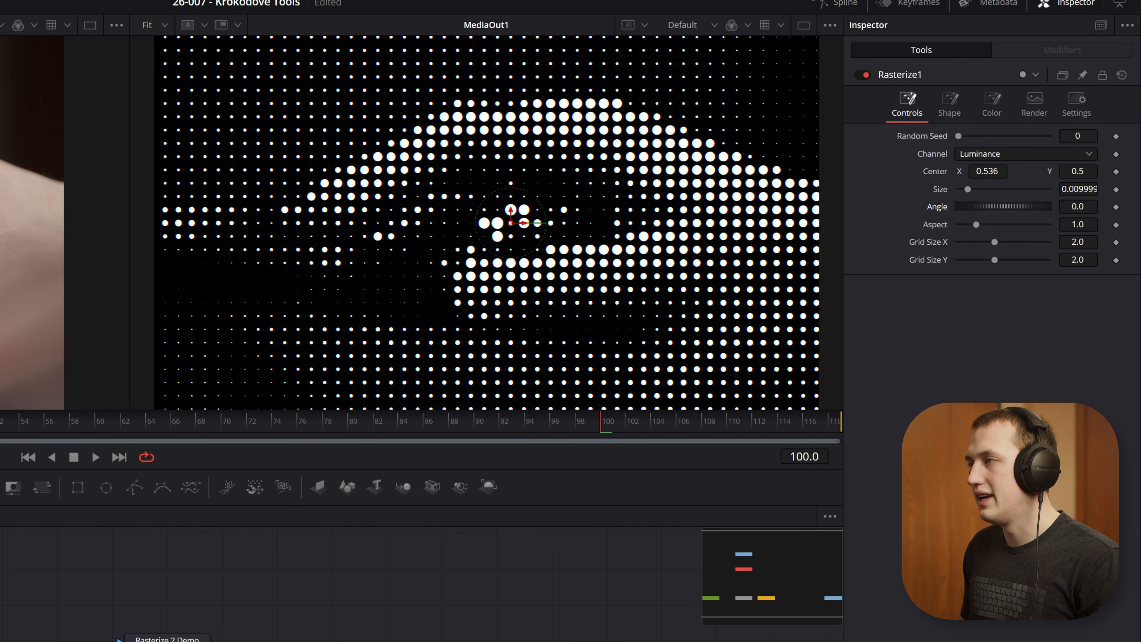
{"action": "left_click_drag", "start_coordinate": [995, 242], "coordinate": [976, 266]}
Step: Set the Rasterize shape type to Square
{"action": "left_click", "coordinate": [949, 104]}
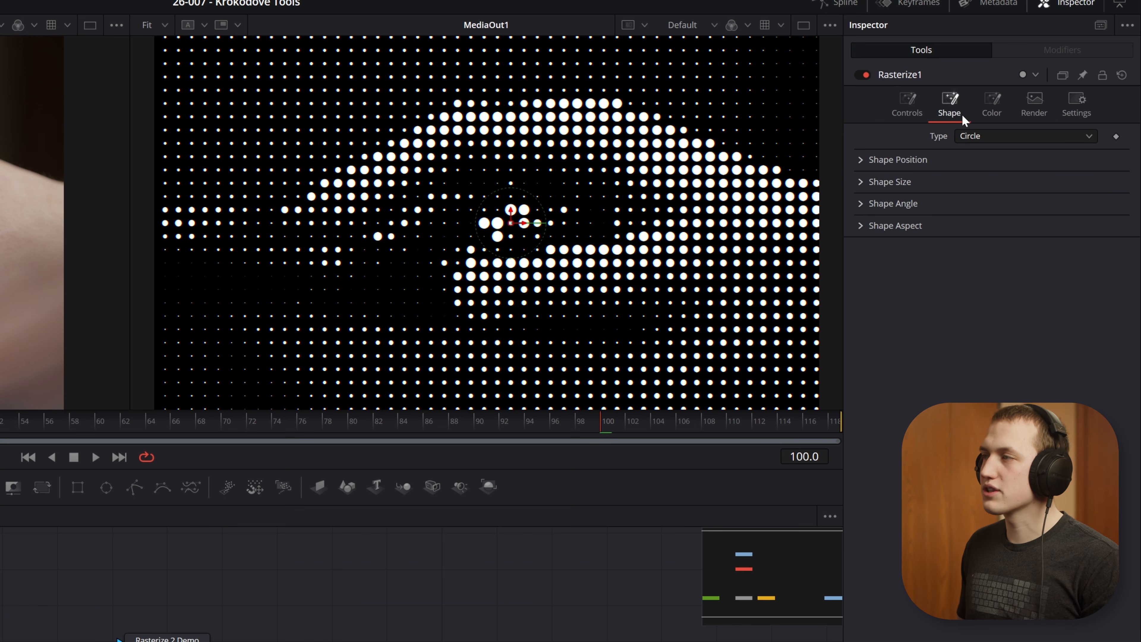
{"action": "left_click", "coordinate": [984, 136]}
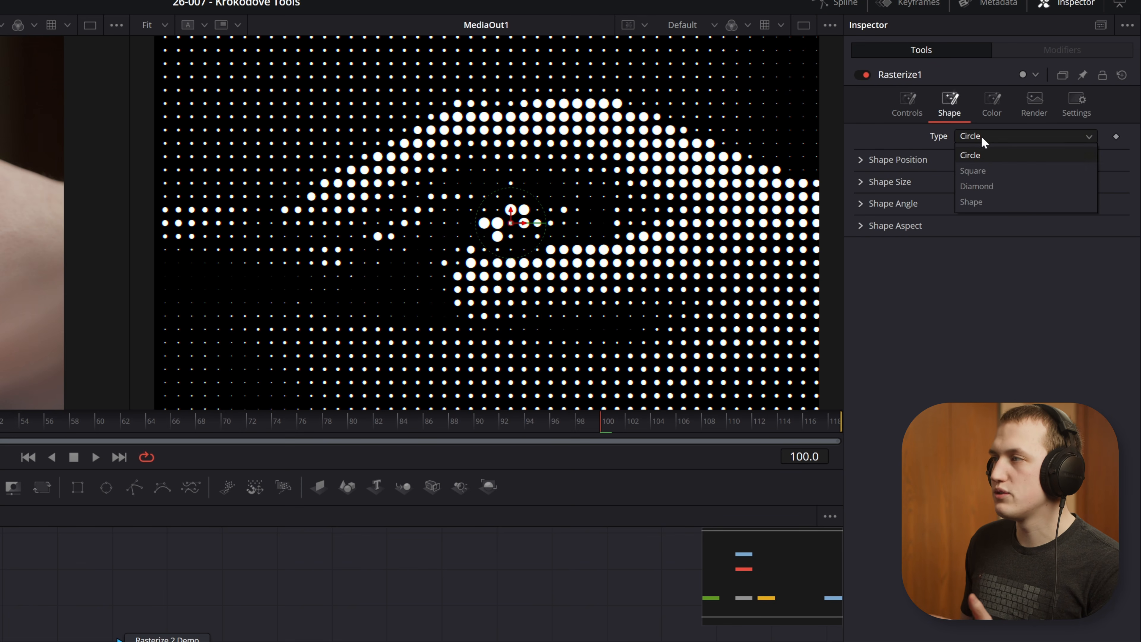
{"action": "left_click", "coordinate": [985, 169]}
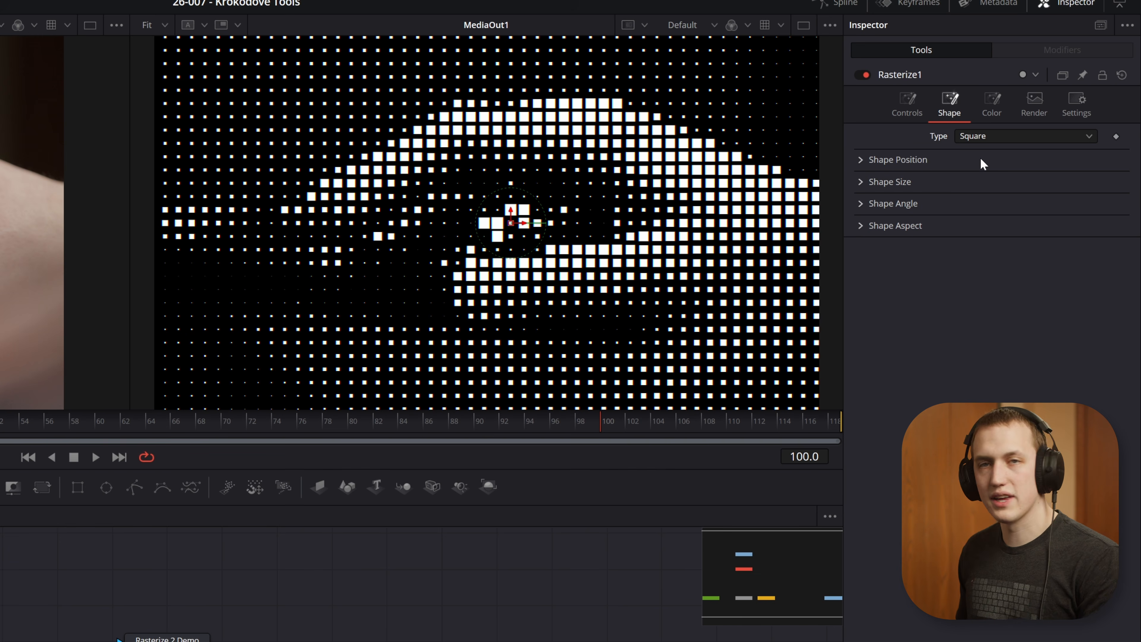
Step: Try out the shape's white size while keeping it at 1.0, and set its black size to 0.118
{"action": "left_click", "coordinate": [859, 181]}
{"action": "mouse_move", "coordinate": [972, 214]}
{"action": "left_mouse_down"}
{"action": "mouse_move", "coordinate": [1027, 215]}
{"action": "mouse_move", "coordinate": [978, 217]}
{"action": "left_mouse_up"}
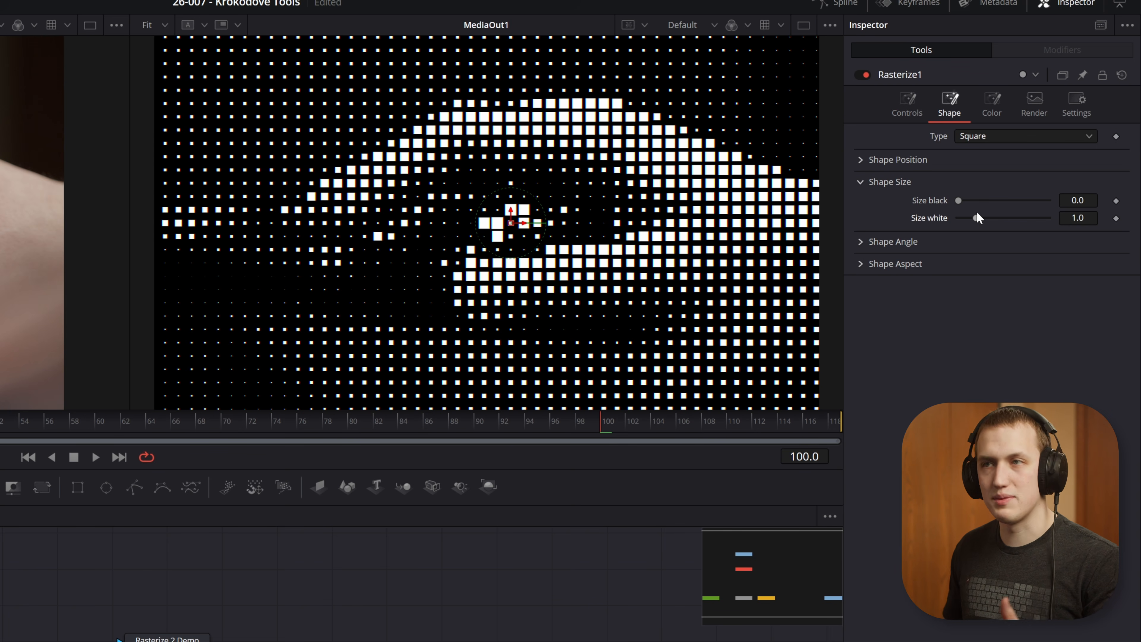
{"action": "scroll", "coordinate": [465, 274], "scroll_direction": "up", "scroll_amount": 2}
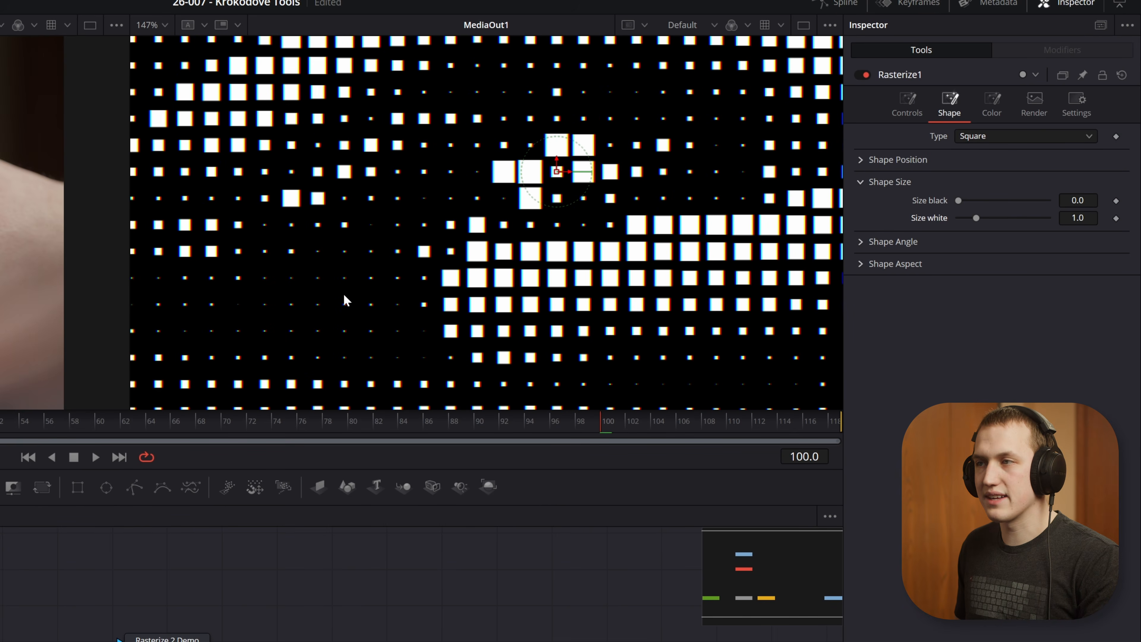
{"action": "key", "text": "ctrl+f"}
{"action": "left_click_drag", "start_coordinate": [960, 199], "coordinate": [961, 201]}
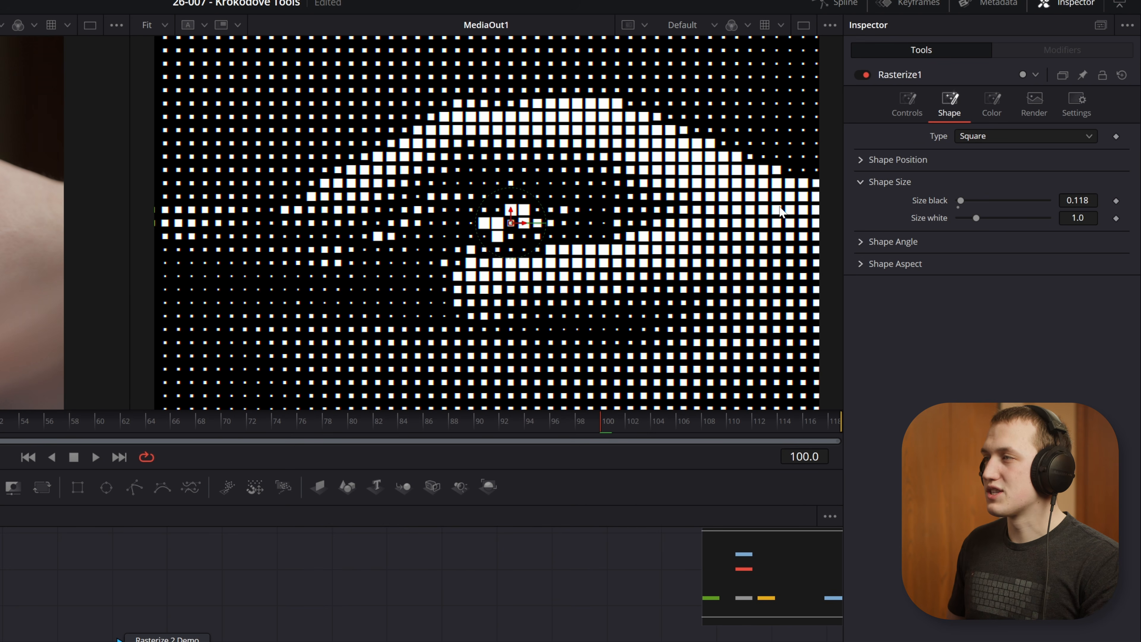
Step: Set the Rasterize shape color to Image and play back the clip
{"action": "left_click", "coordinate": [992, 108]}
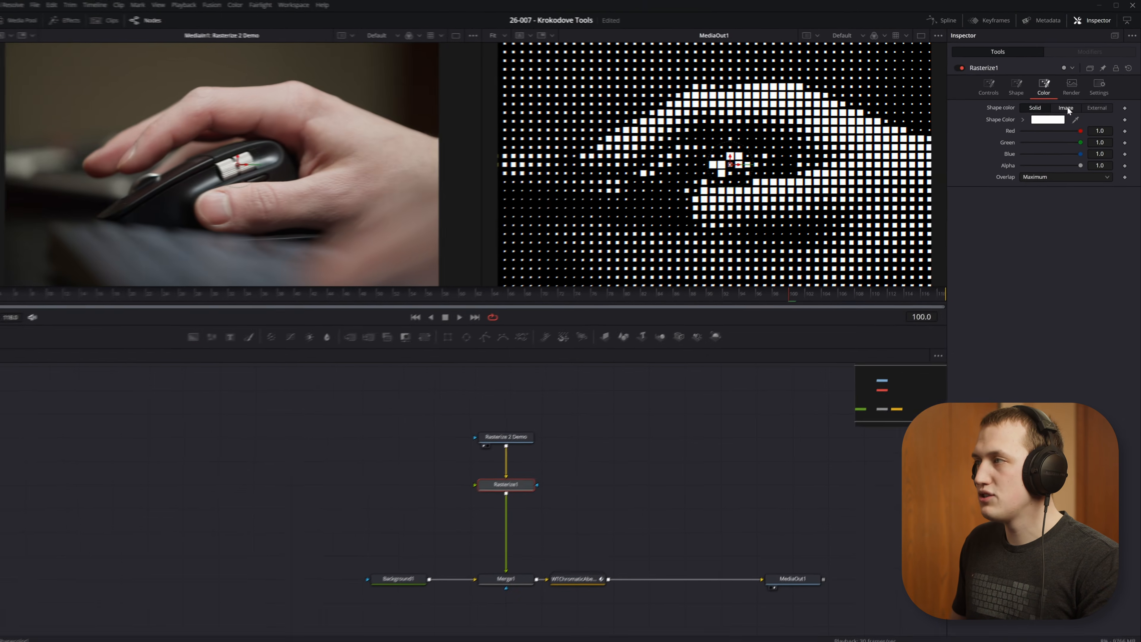
{"action": "left_click", "coordinate": [1026, 136]}
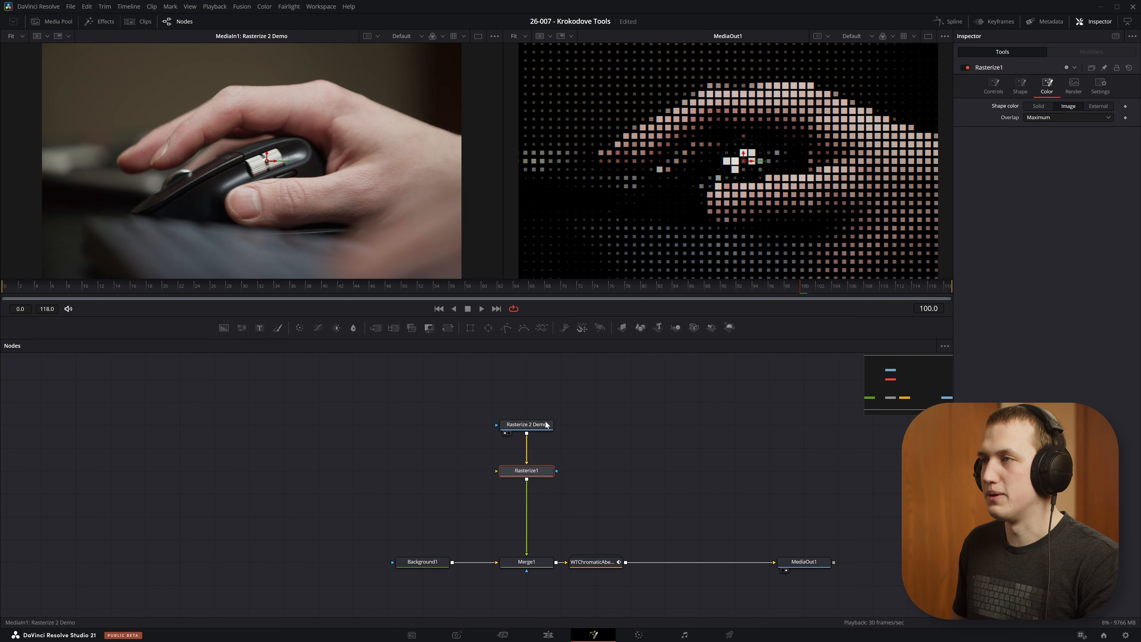
{"action": "key", "text": "space"}
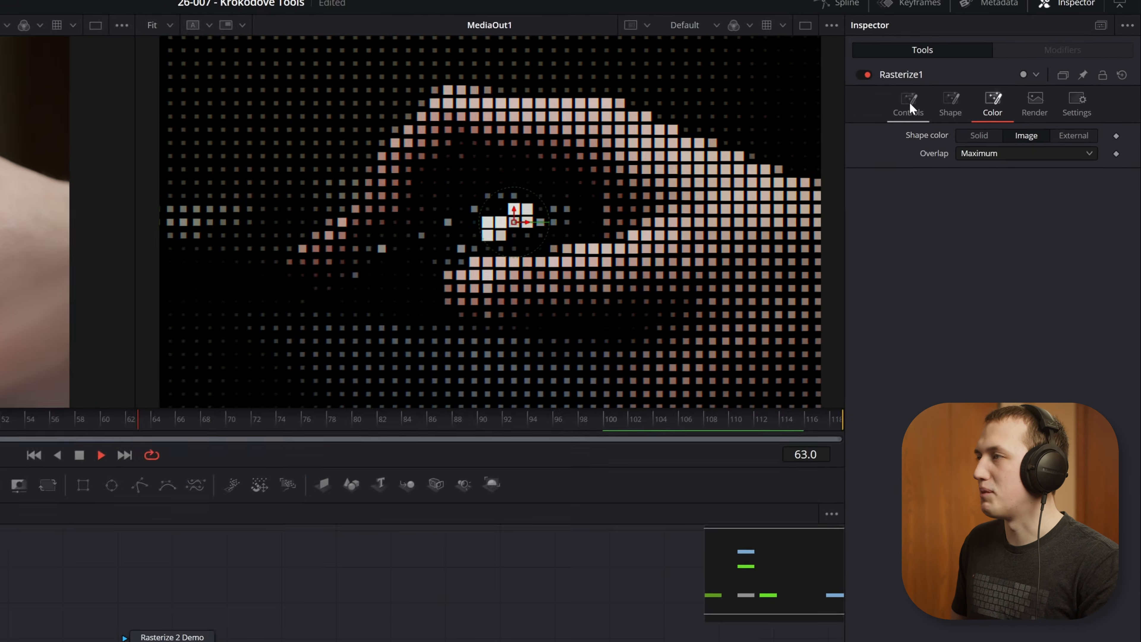
Step: Set the Rasterize size to 0.00954 and the shape's black size to 0.083 and white size to 0.884
{"action": "left_click", "coordinate": [993, 85]}
{"action": "mouse_move", "coordinate": [967, 189]}
{"action": "left_mouse_down"}
{"action": "mouse_move", "coordinate": [980, 186]}
{"action": "mouse_move", "coordinate": [966, 190]}
{"action": "left_mouse_up"}
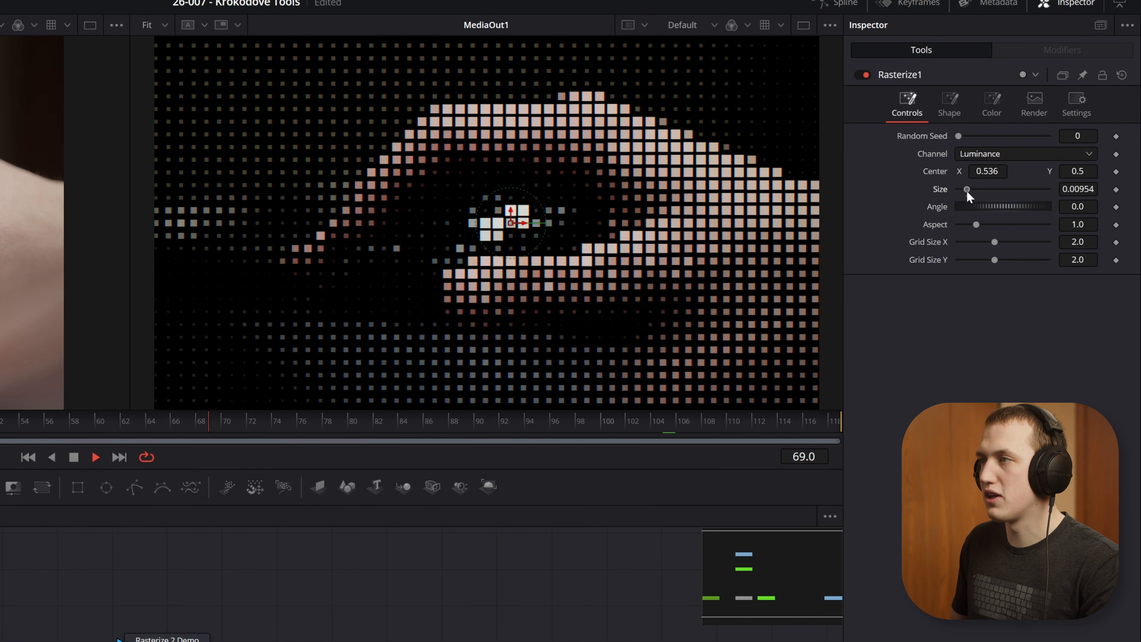
{"action": "left_click", "coordinate": [949, 104]}
{"action": "left_click_drag", "start_coordinate": [1078, 201], "coordinate": [1071, 218]}
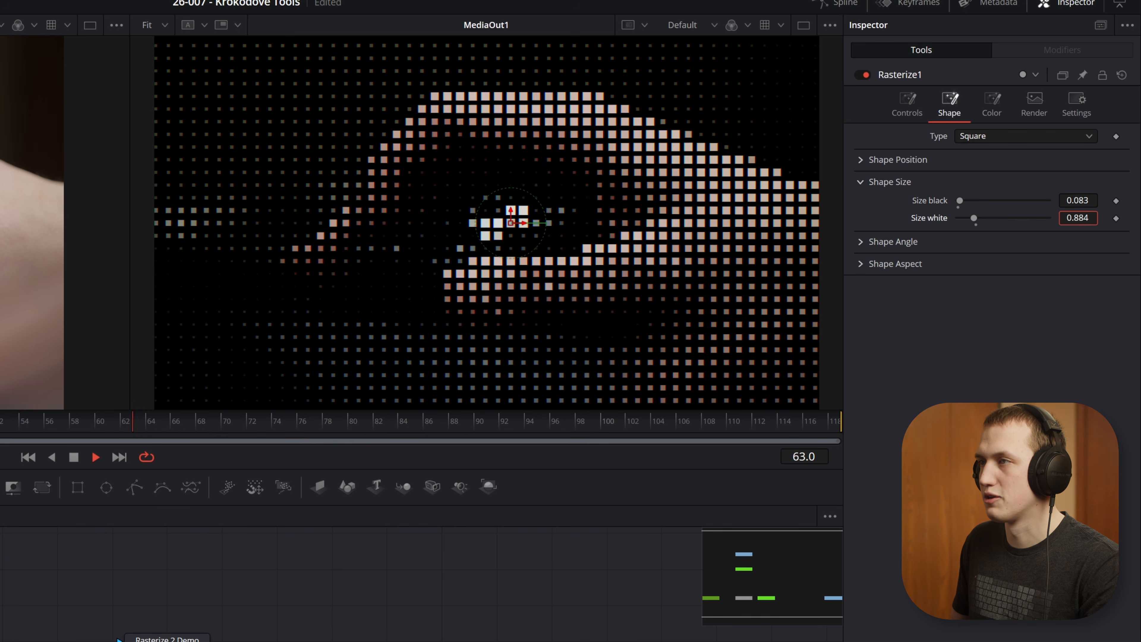
Step: Set the Rasterize shape's white size to 1.575 and enable the WTChromaticAberrationSimple node after Merge1
{"action": "left_click_drag", "start_coordinate": [975, 218], "coordinate": [988, 218]}
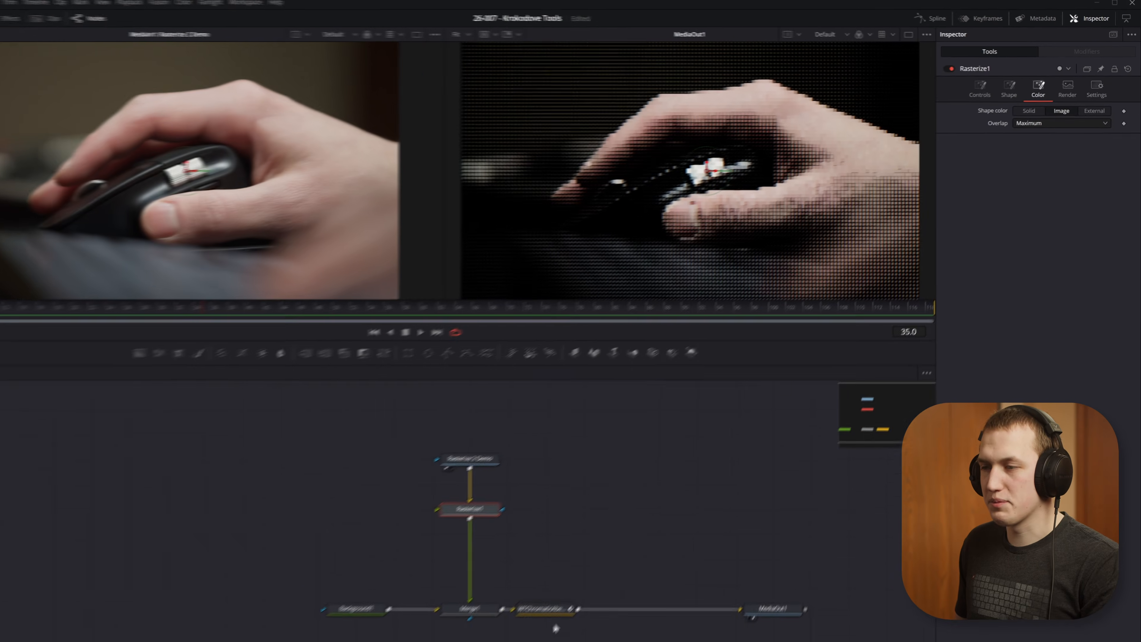
{"action": "left_click", "coordinate": [593, 564]}
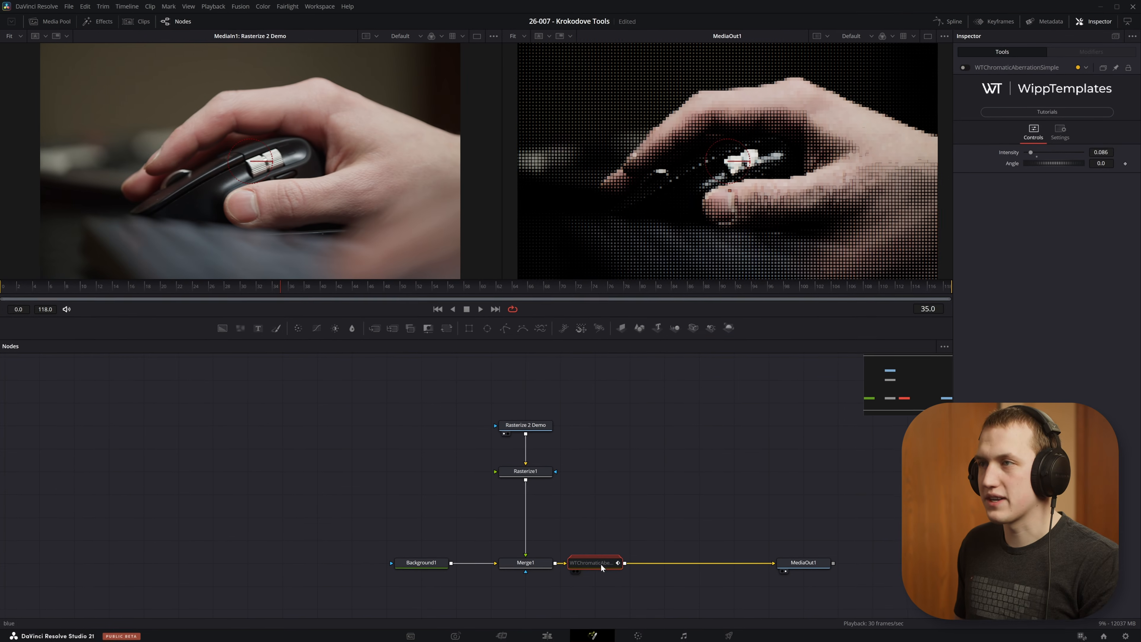
{"action": "scroll", "coordinate": [697, 123], "scroll_direction": "up", "scroll_amount": 10}
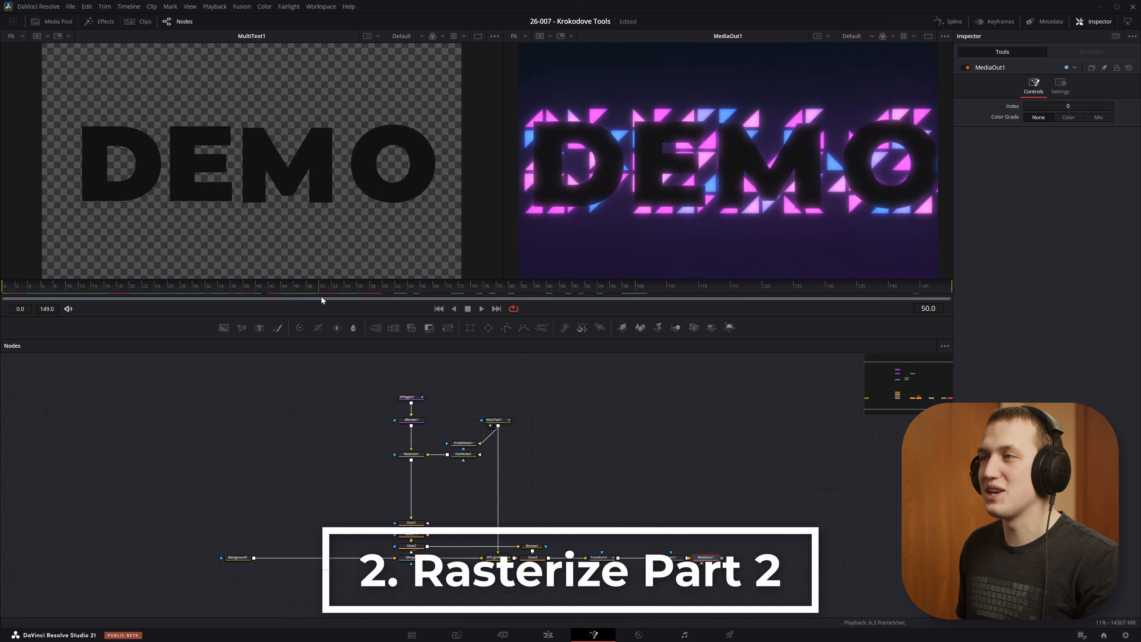
Step: Scrub the DEMO text animation to frame 41, view the MultiText1 node, and move on to frame 58
{"action": "left_click_drag", "start_coordinate": [321, 297], "coordinate": [263, 274]}
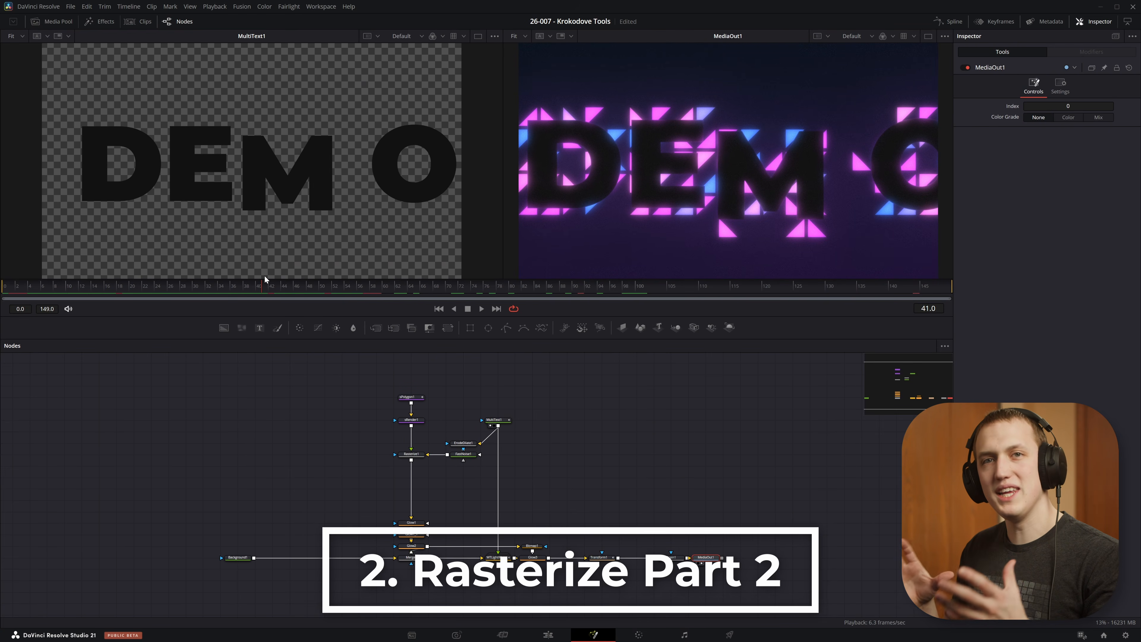
{"action": "scroll", "coordinate": [553, 420], "scroll_direction": "up", "scroll_amount": 5}
{"action": "left_click", "coordinate": [791, 388]}
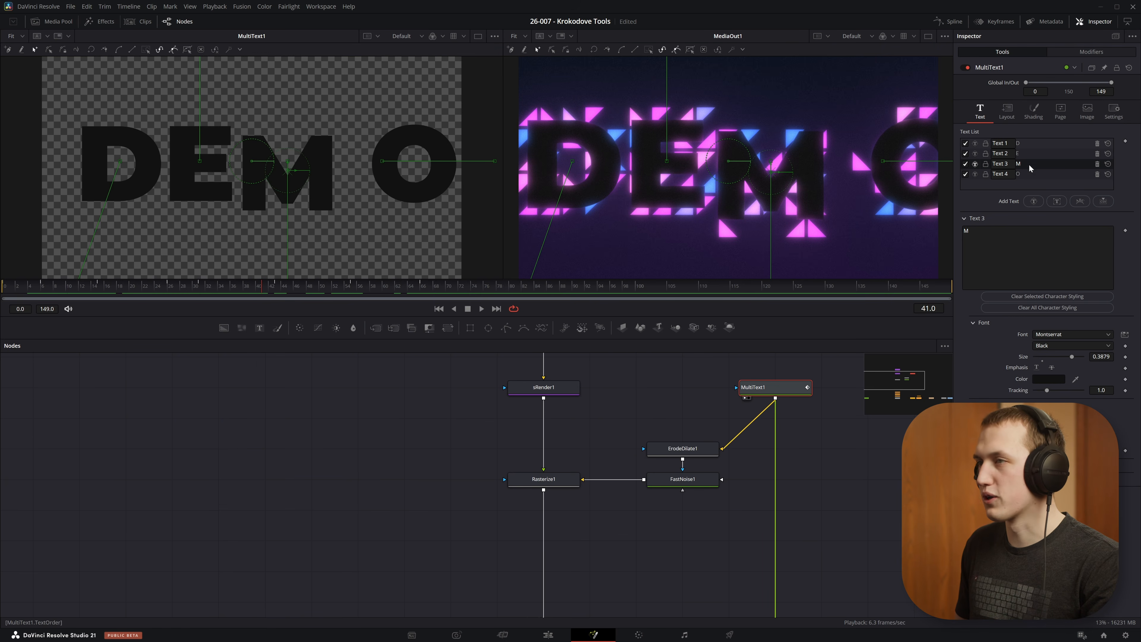
{"action": "left_click_drag", "start_coordinate": [306, 283], "coordinate": [371, 265]}
Step: View ErodeDilate1 and FastNoise1 in turn, and show Rasterize1 in the second viewer in place of MediaOut1
{"action": "left_click", "coordinate": [701, 448]}
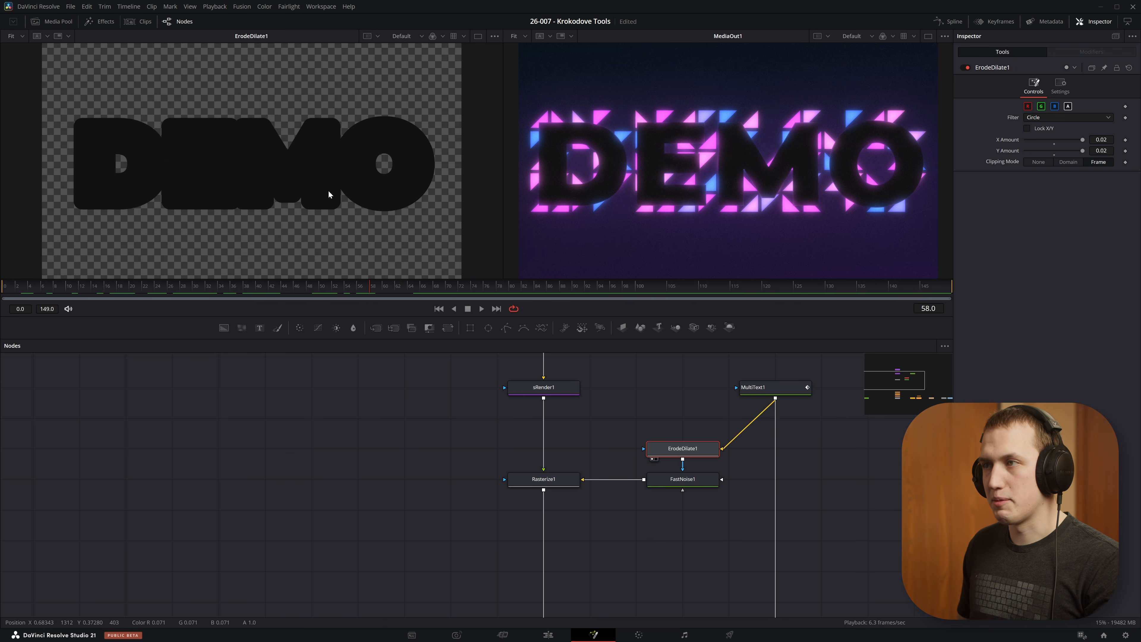
{"action": "left_click", "coordinate": [674, 479]}
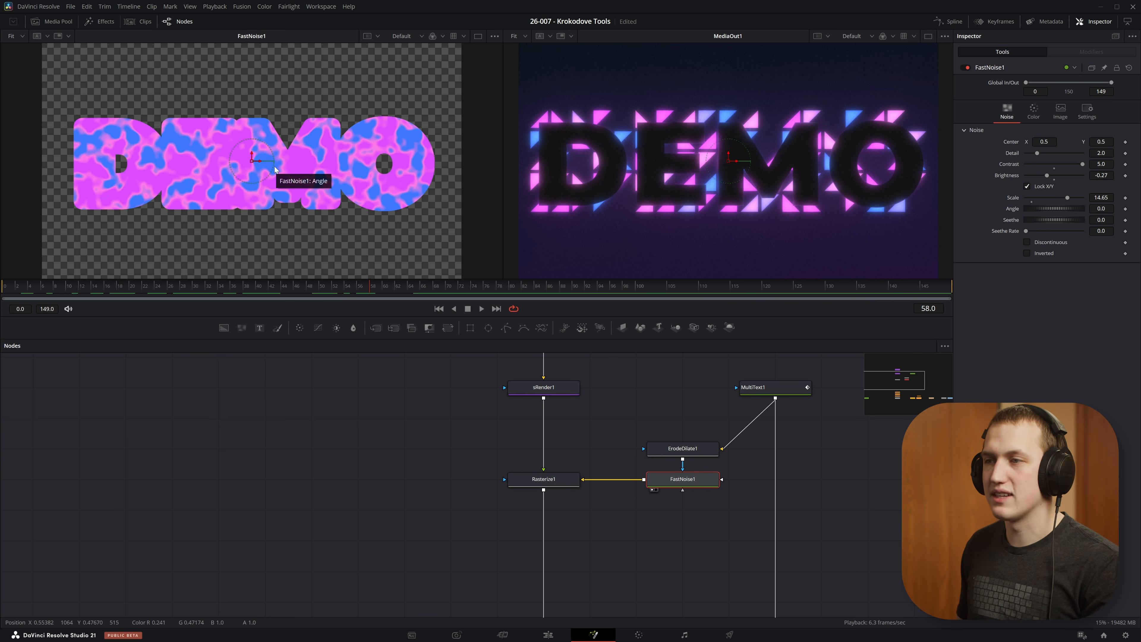
{"action": "left_click", "coordinate": [543, 478]}
{"action": "scroll", "coordinate": [565, 515], "scroll_direction": "up", "scroll_amount": 2}
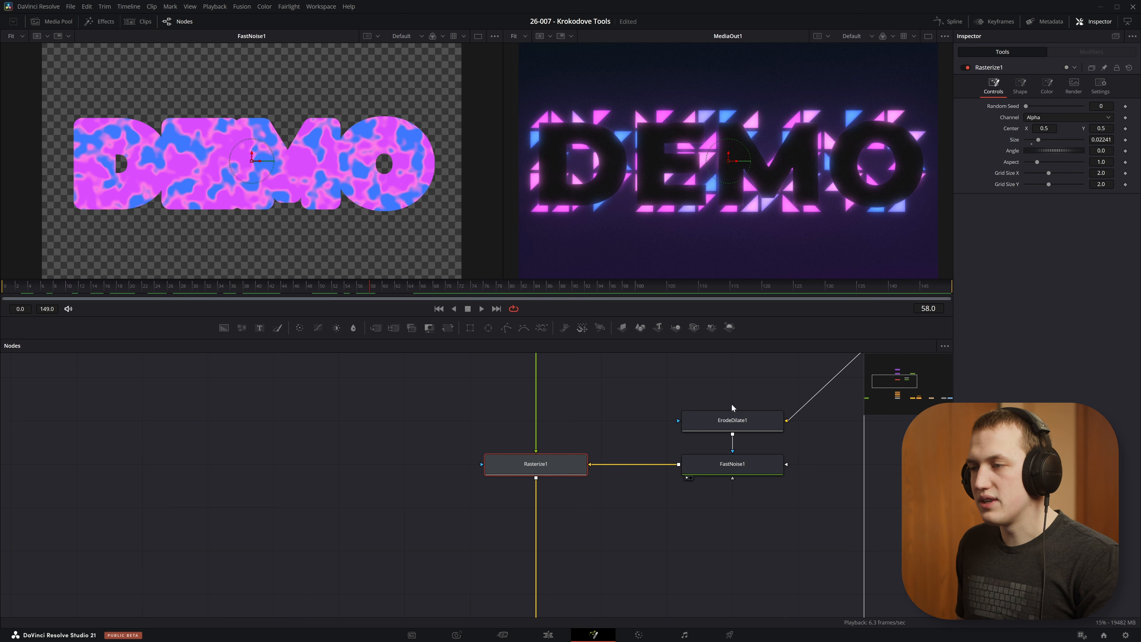
{"action": "left_click_drag", "start_coordinate": [638, 463], "coordinate": [558, 492]}
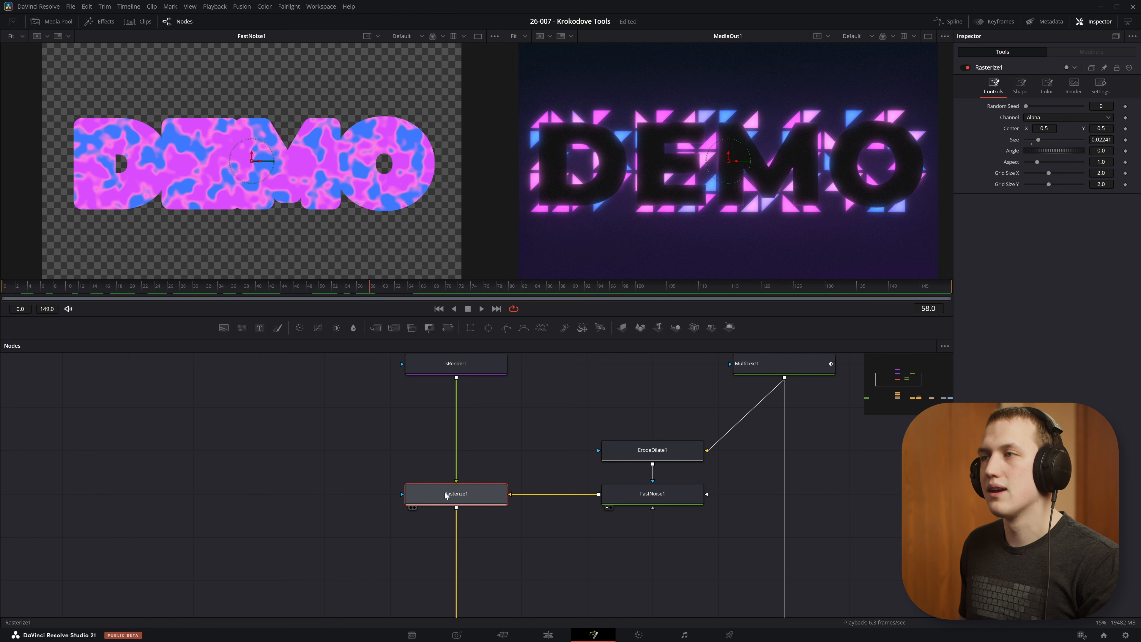
{"action": "key", "text": "2"}
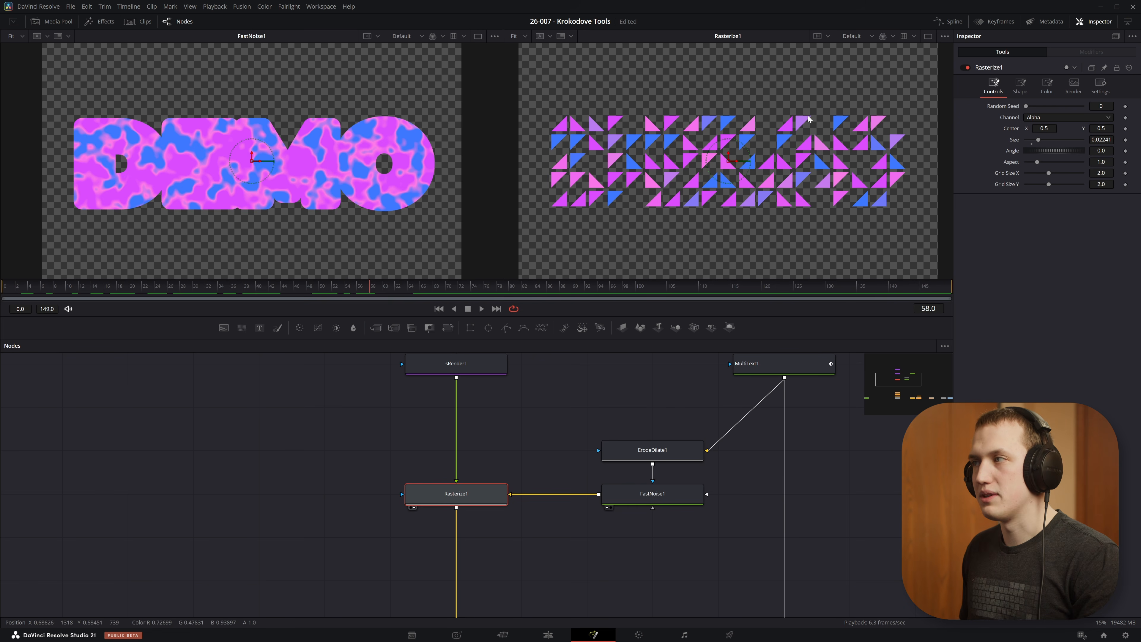
Step: Check the Rasterize1 channel options and view the MultiText1 source text for comparison
{"action": "left_click", "coordinate": [1044, 115]}
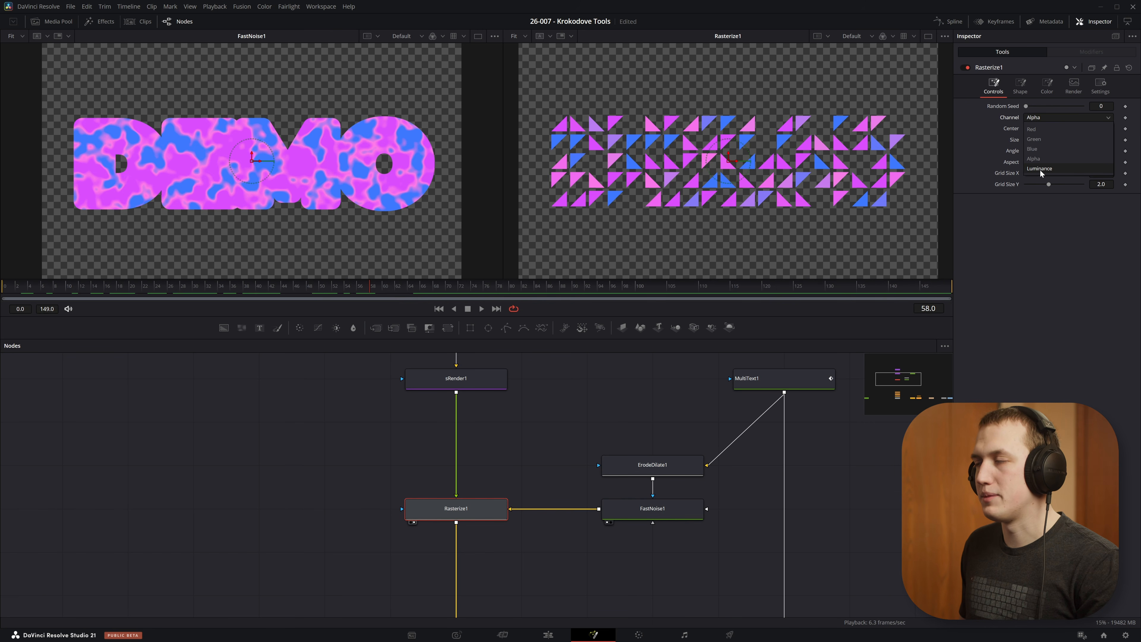
{"action": "left_click_drag", "start_coordinate": [793, 386], "coordinate": [314, 166]}
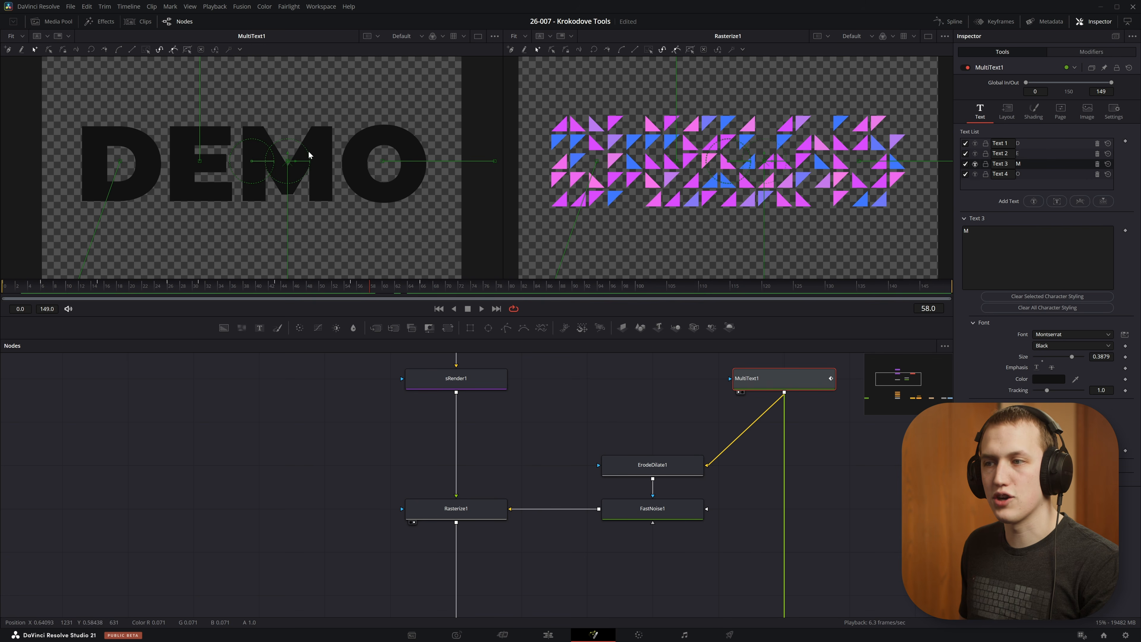
{"action": "left_click", "coordinate": [456, 507]}
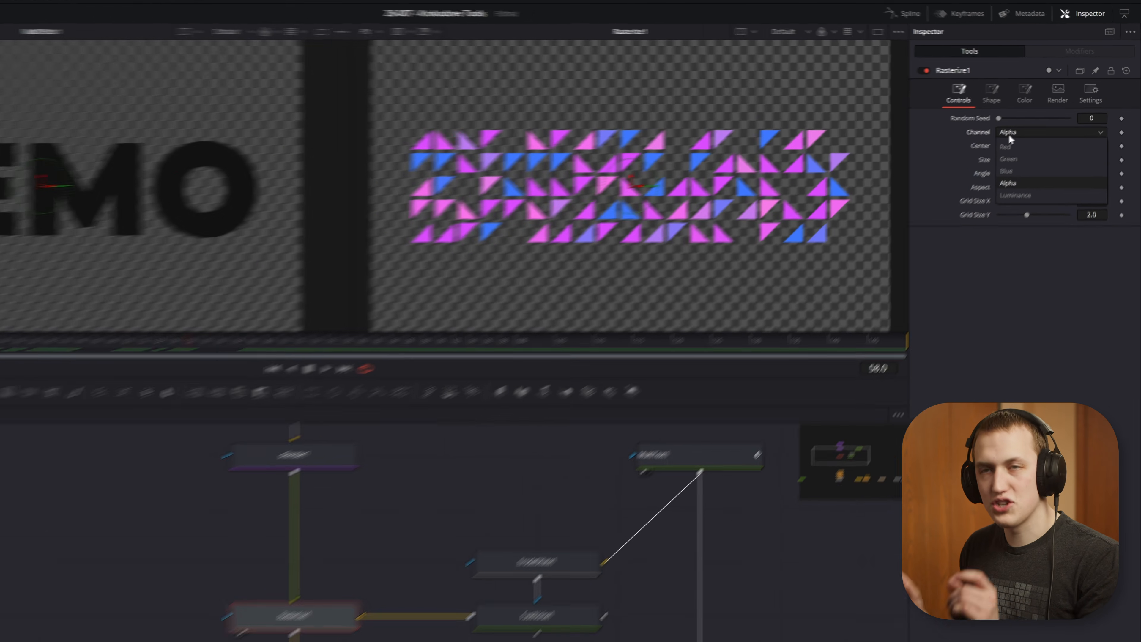
Step: Try the Luminance channel for Rasterize1 and return it to Alpha
{"action": "left_click", "coordinate": [1032, 119]}
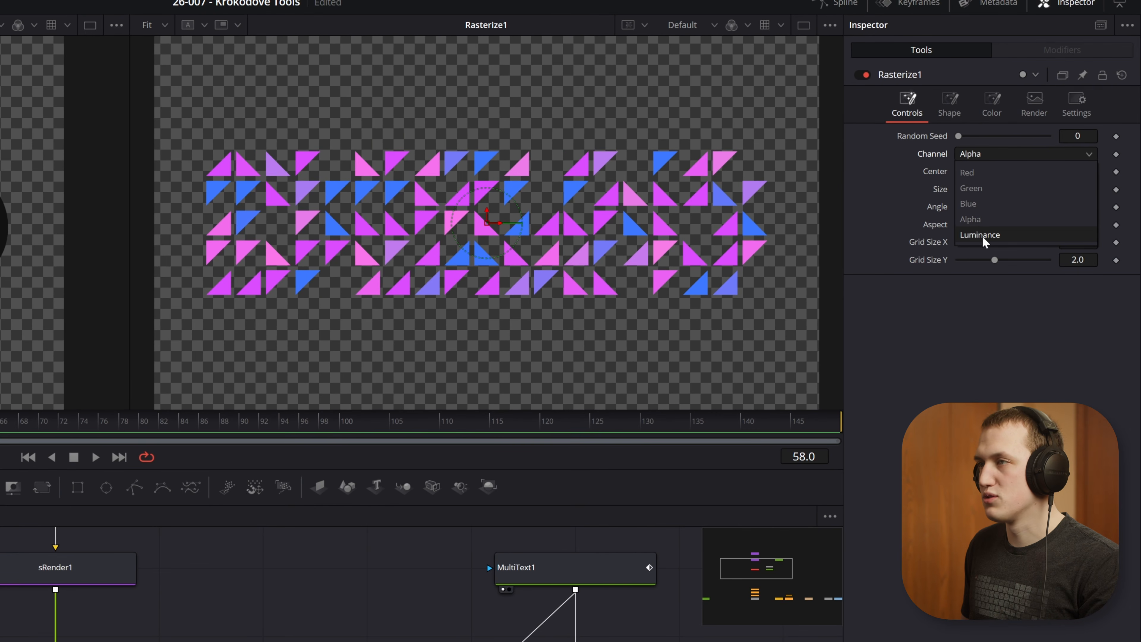
{"action": "left_click", "coordinate": [982, 235]}
{"action": "left_click", "coordinate": [1020, 154]}
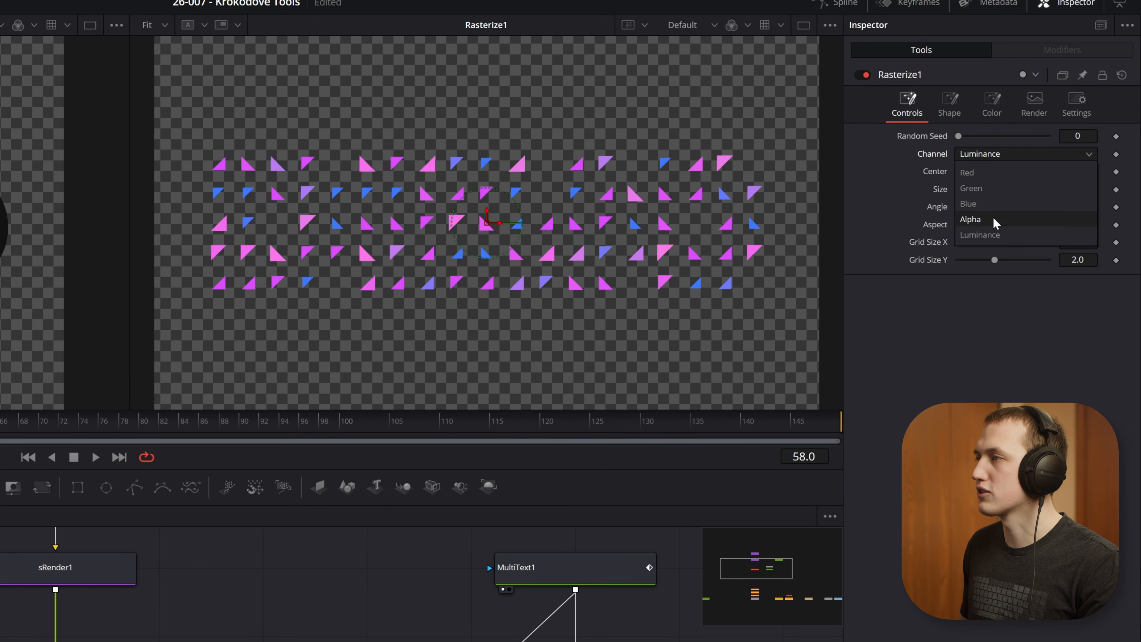
{"action": "left_click", "coordinate": [977, 223]}
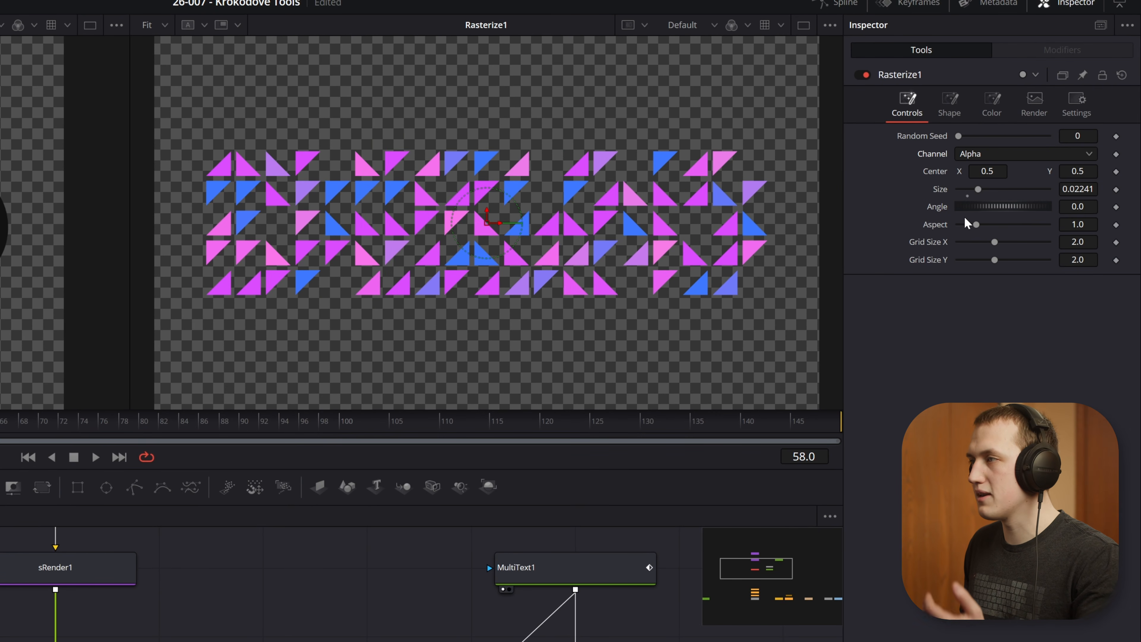
Step: Look through the Rasterize1 shape types, keeping the type at Shape
{"action": "left_click", "coordinate": [950, 108]}
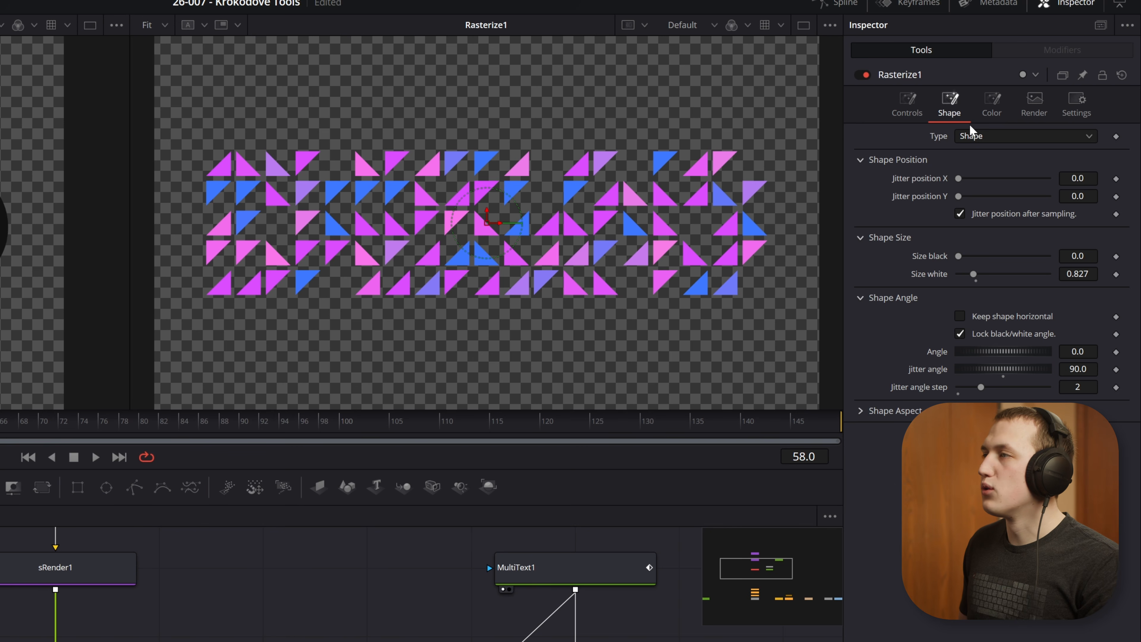
{"action": "left_click", "coordinate": [996, 135]}
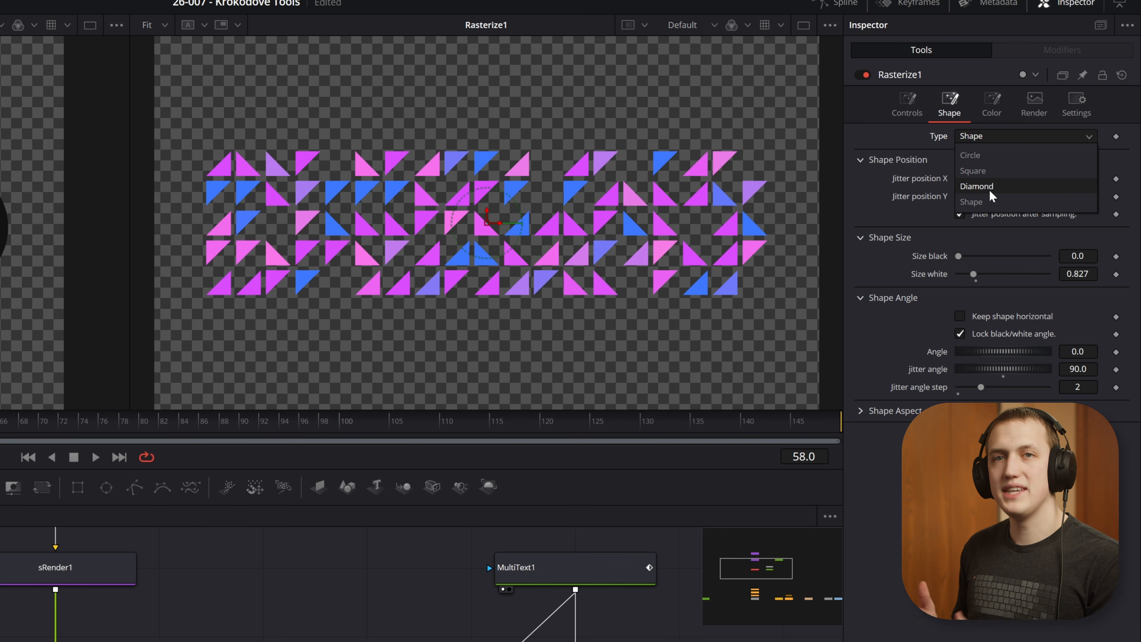
{"action": "left_click", "coordinate": [985, 202]}
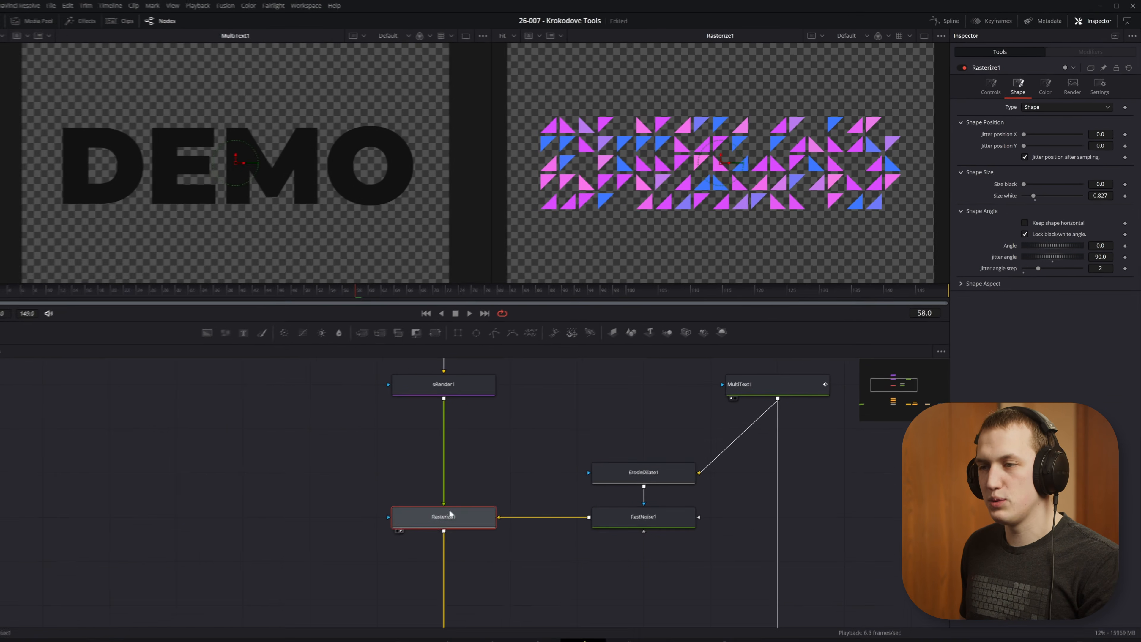
Step: View the sRender1 triangle that feeds Rasterize1 in the first viewer
{"action": "scroll", "coordinate": [489, 428], "scroll_direction": "up", "scroll_amount": 2}
{"action": "left_click", "coordinate": [469, 459]}
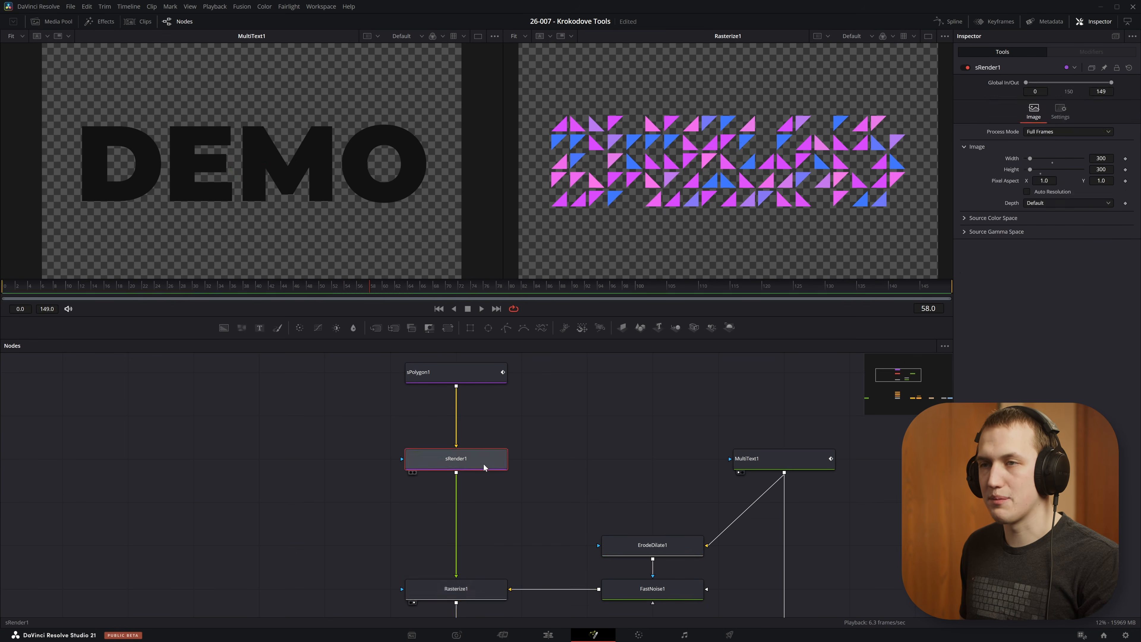
{"action": "key", "text": "1"}
{"action": "scroll", "coordinate": [345, 175], "scroll_direction": "down", "scroll_amount": 4}
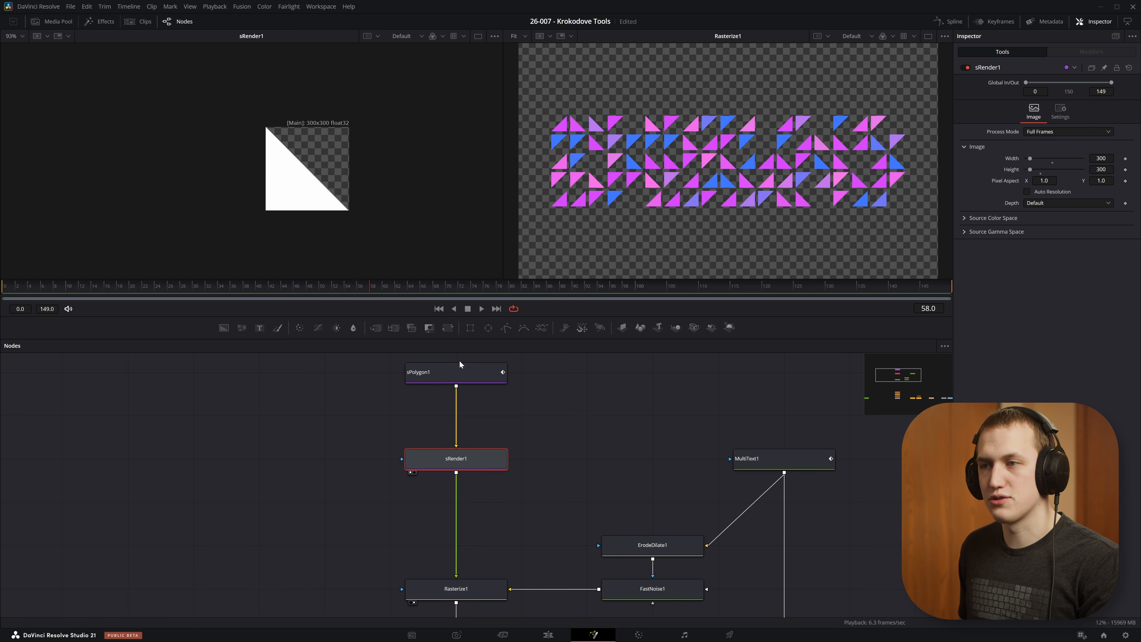
{"action": "left_click", "coordinate": [313, 171]}
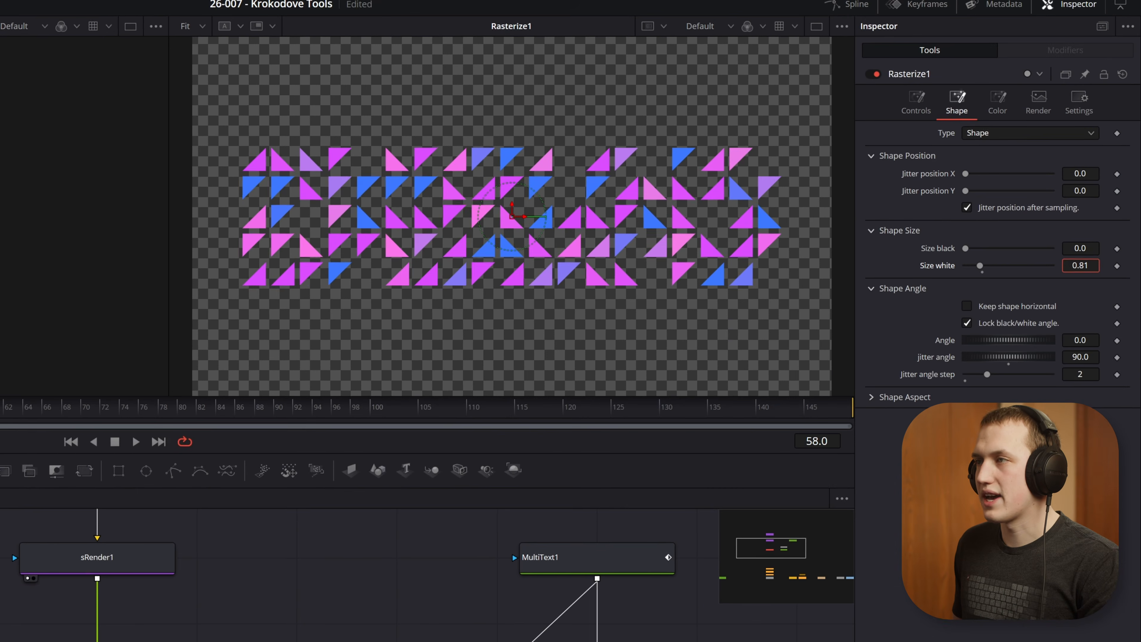
Step: Try out the Rasterize1 shape's white size, restore it to 0.827, and keep the jitter angle at 90
{"action": "left_click_drag", "start_coordinate": [981, 266], "coordinate": [979, 266]}
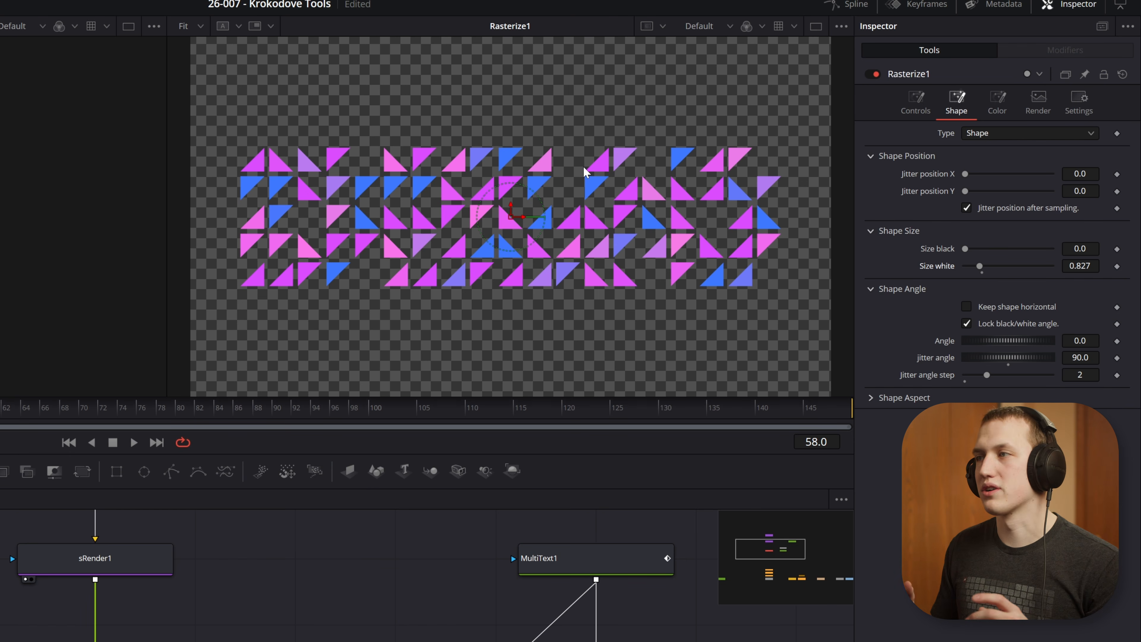
{"action": "double_click", "coordinate": [1009, 365]}
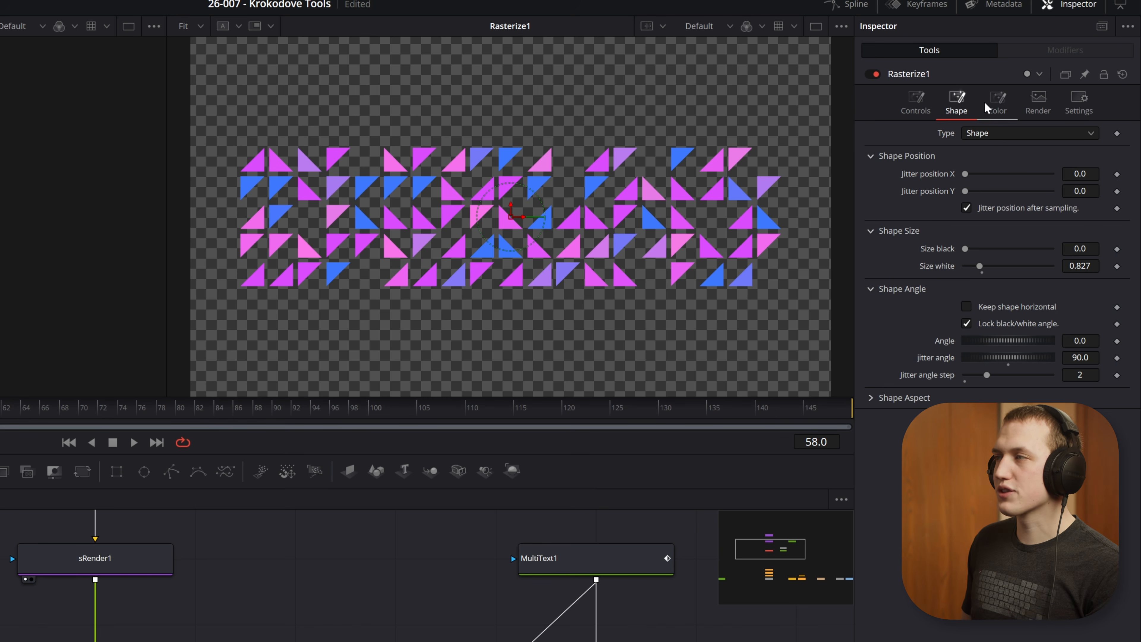
Step: Try Solid and External as the Rasterize1 shape color, and return it to Image
{"action": "left_click", "coordinate": [998, 105]}
{"action": "left_click", "coordinate": [999, 134]}
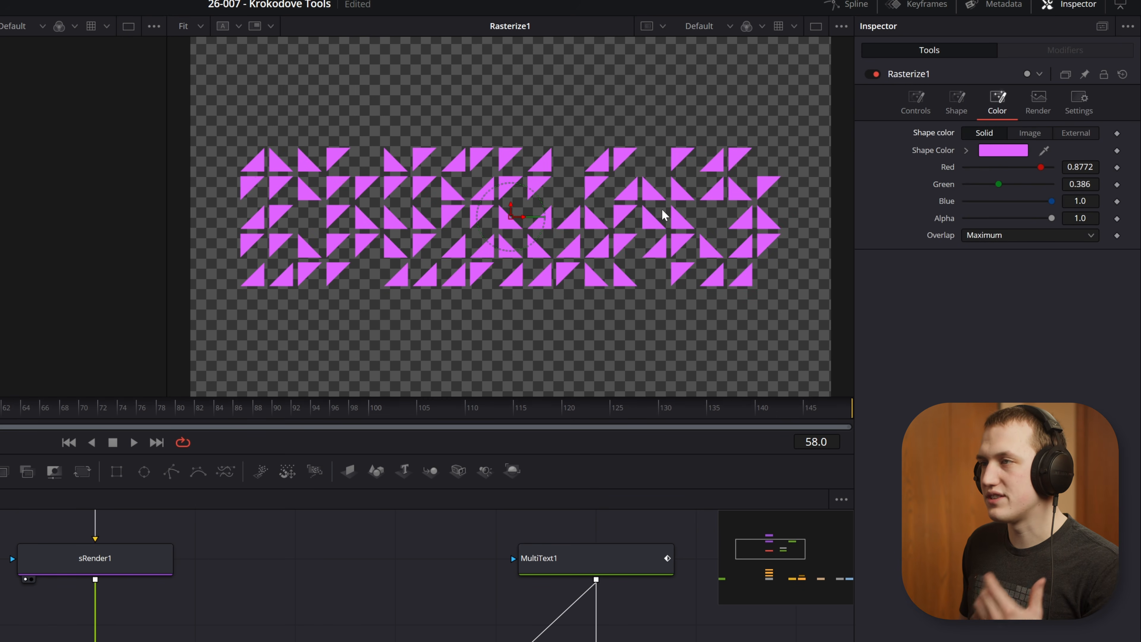
{"action": "left_click", "coordinate": [1078, 133]}
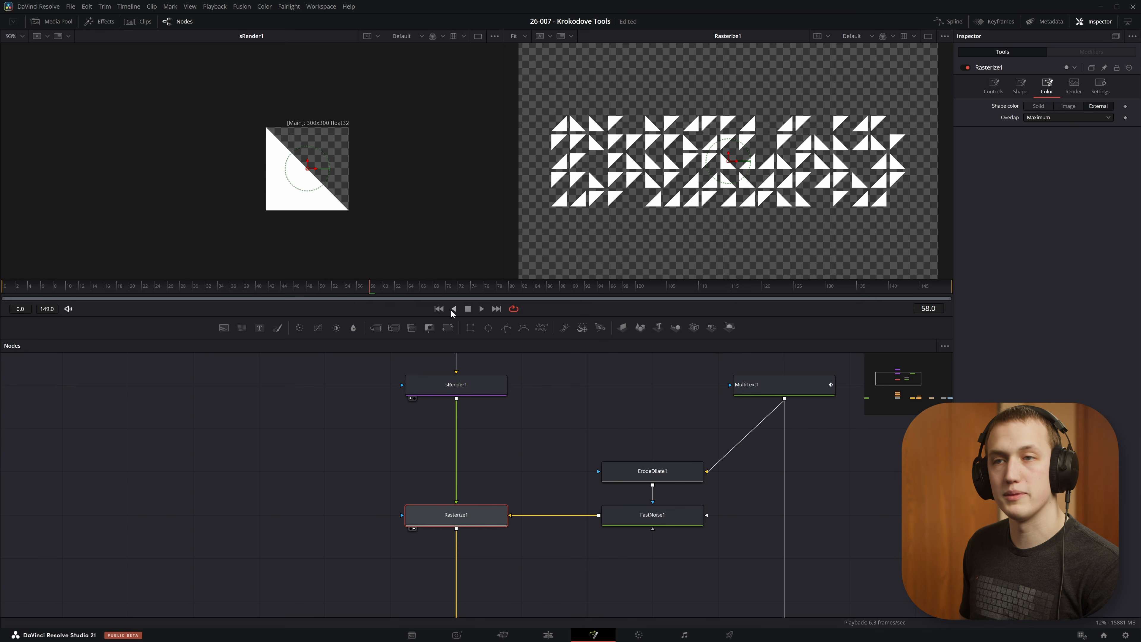
{"action": "left_click", "coordinate": [1069, 106]}
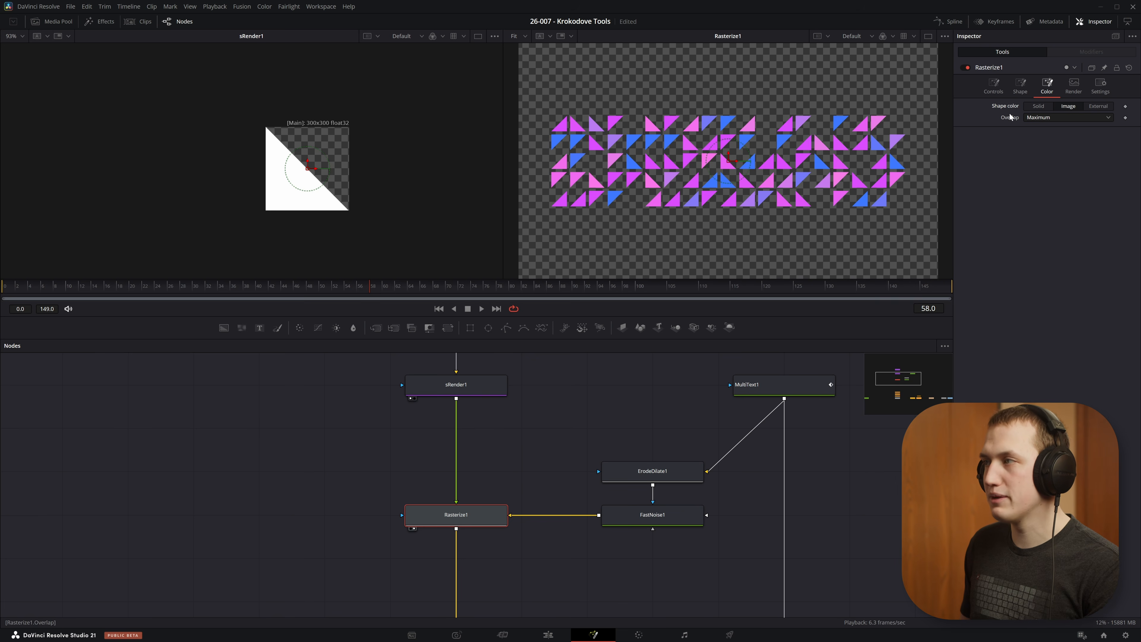
Step: View FastNoise1 beside Rasterize1, compare their colors up close, and fit both images back in their viewers
{"action": "left_click", "coordinate": [647, 510]}
{"action": "key", "text": "1"}
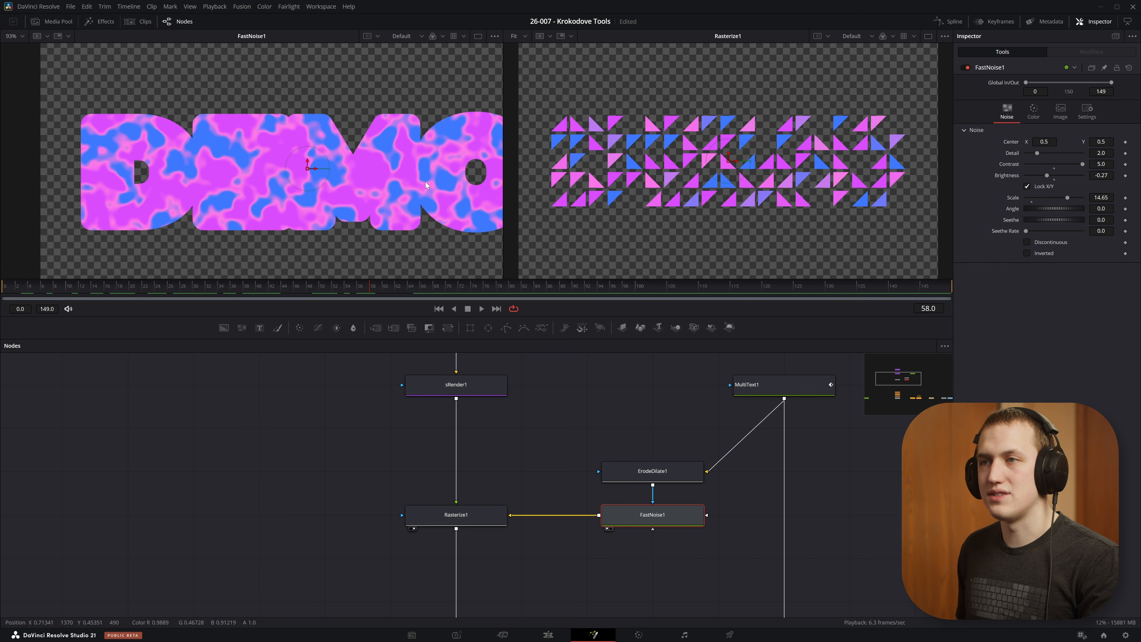
{"action": "scroll", "coordinate": [373, 159], "scroll_direction": "up", "scroll_amount": 5}
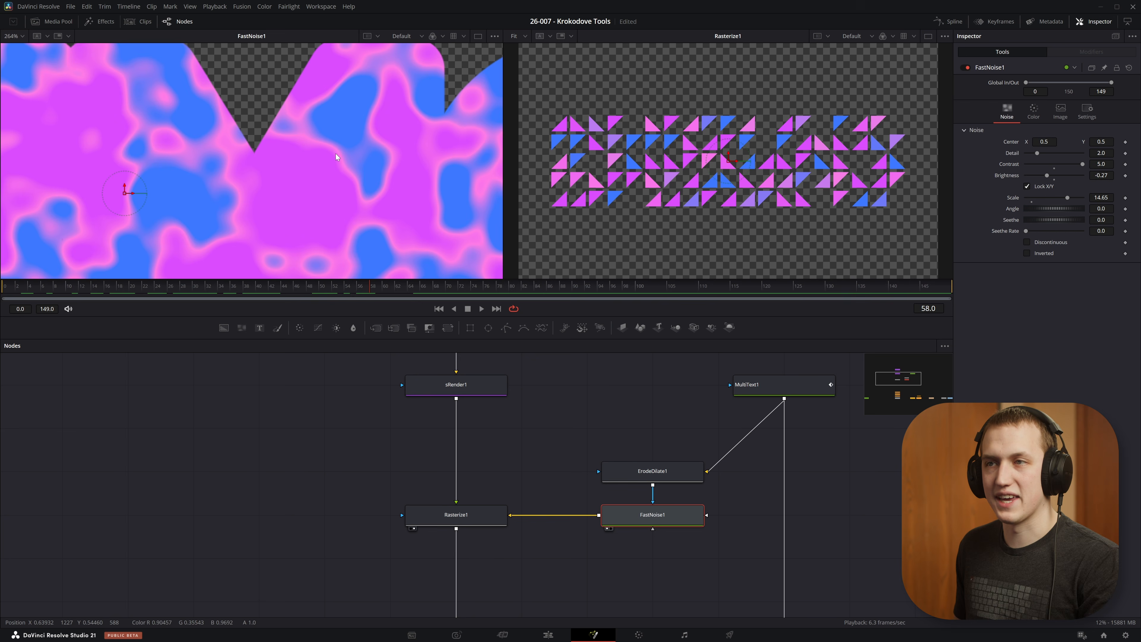
{"action": "scroll", "coordinate": [832, 163], "scroll_direction": "up", "scroll_amount": 5}
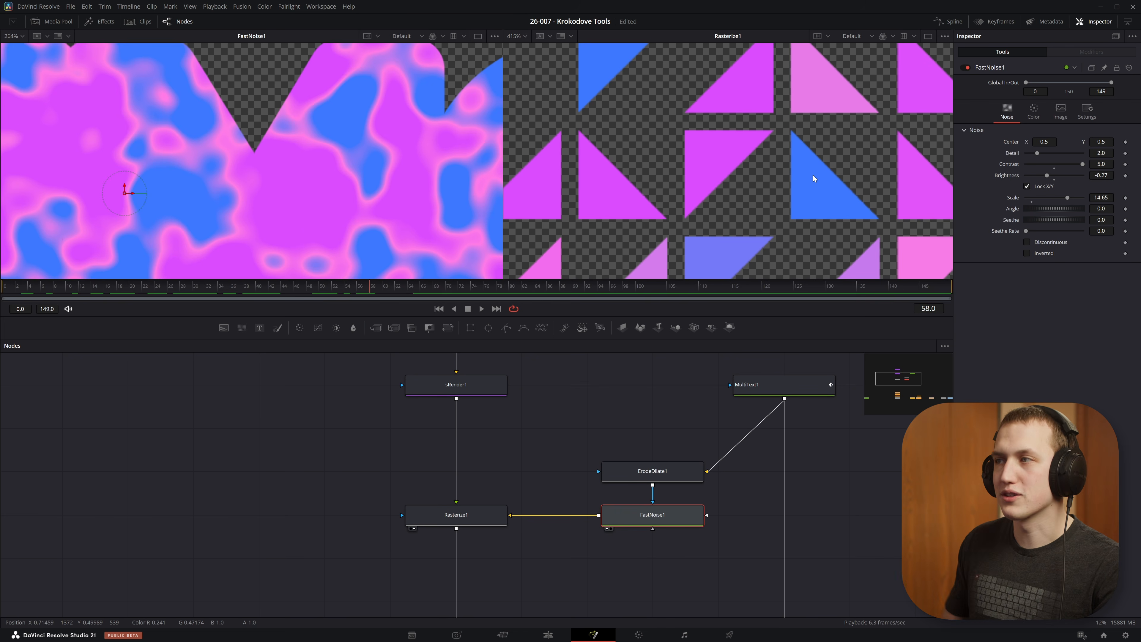
{"action": "key", "text": "ctrl+f"}
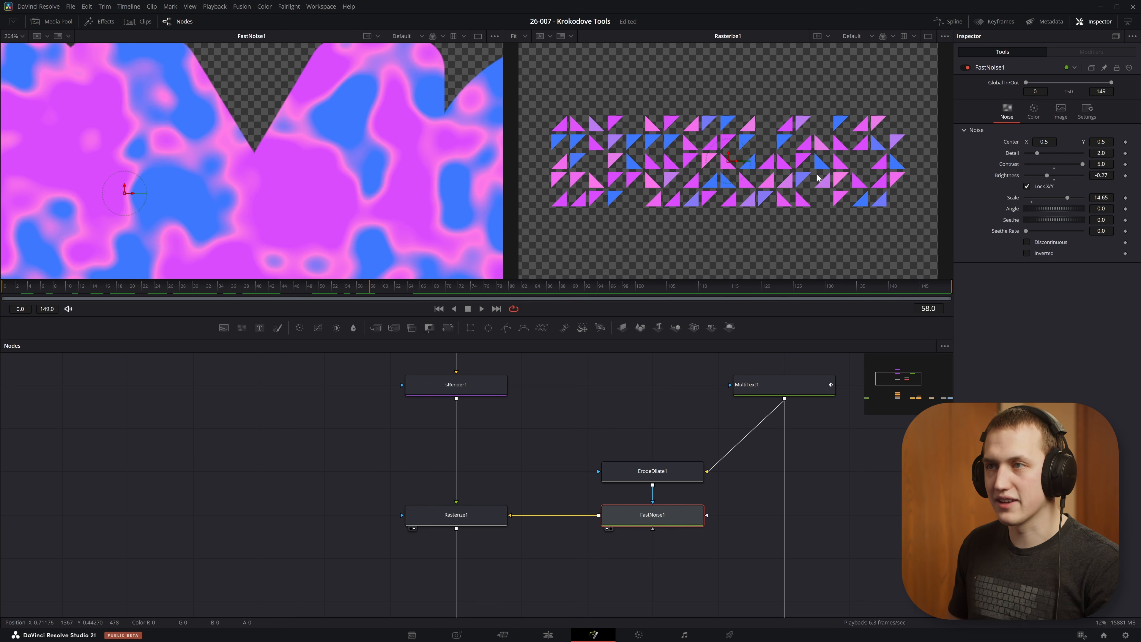
{"action": "scroll", "coordinate": [394, 184], "scroll_direction": "down", "scroll_amount": 8}
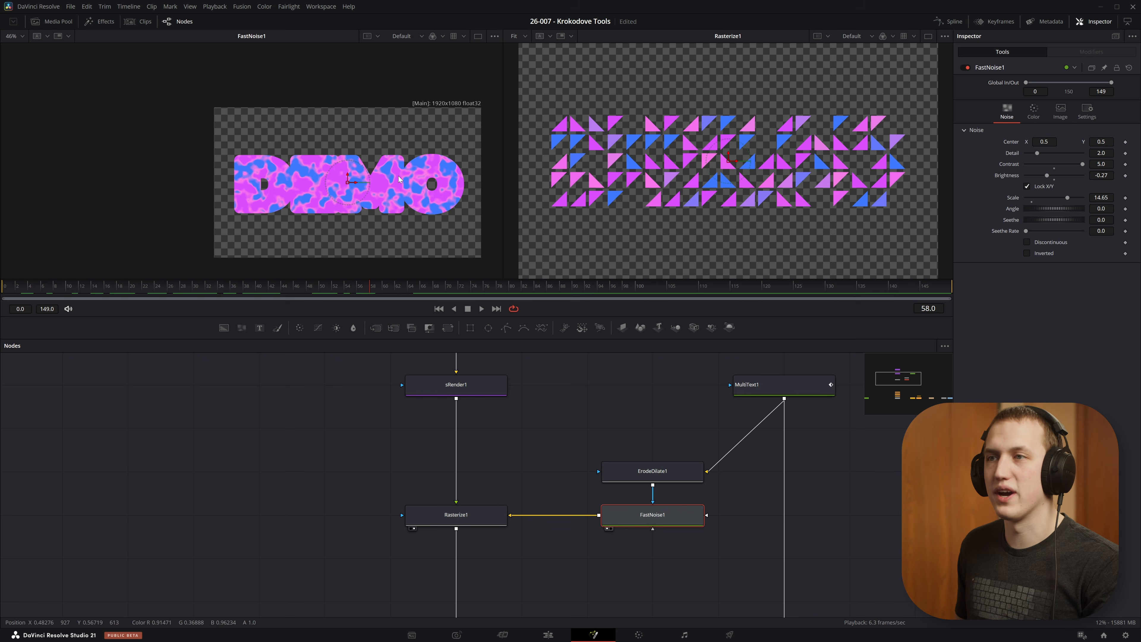
{"action": "key", "text": "ctrl+f"}
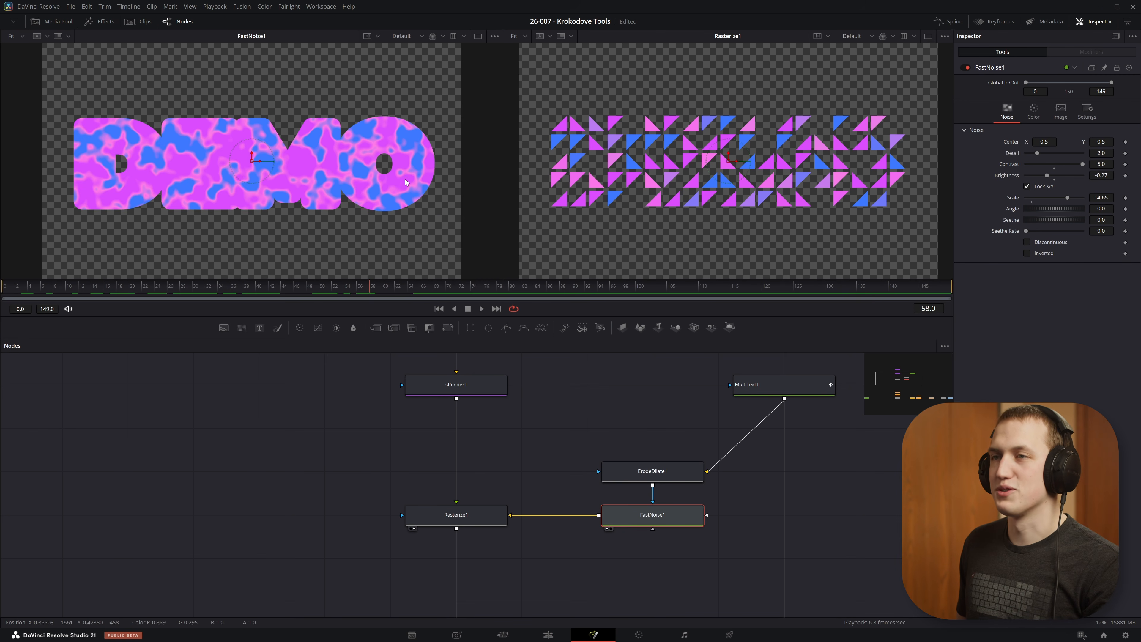
Step: Check the FastNoise1 color settings and play back the finished animation on MediaOut1
{"action": "left_click", "coordinate": [1033, 113]}
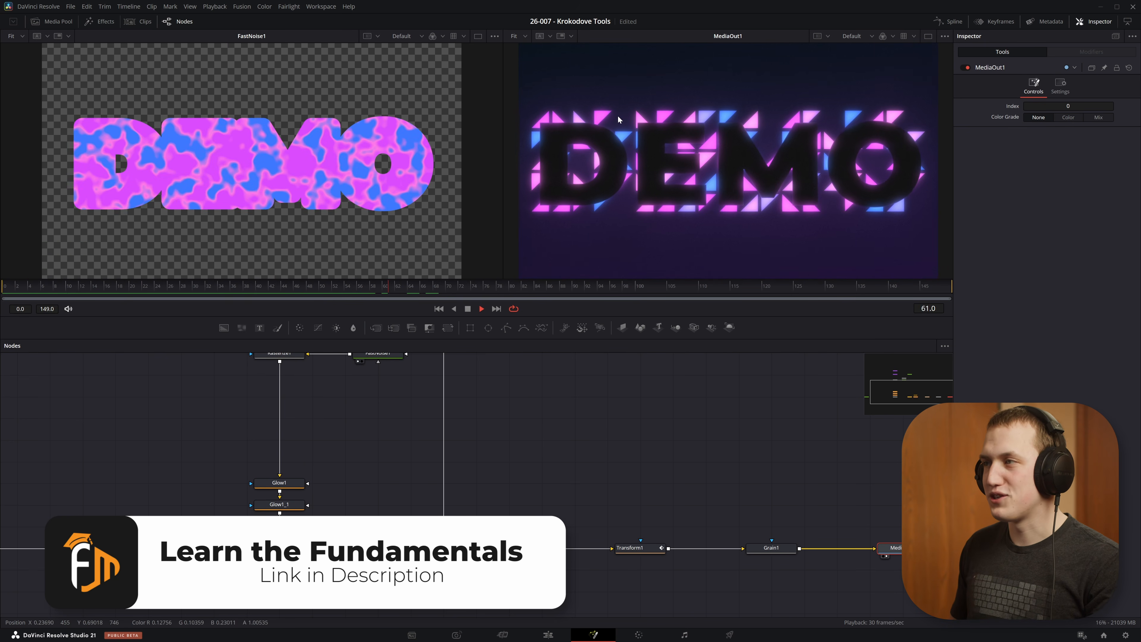
{"action": "key", "text": "space"}
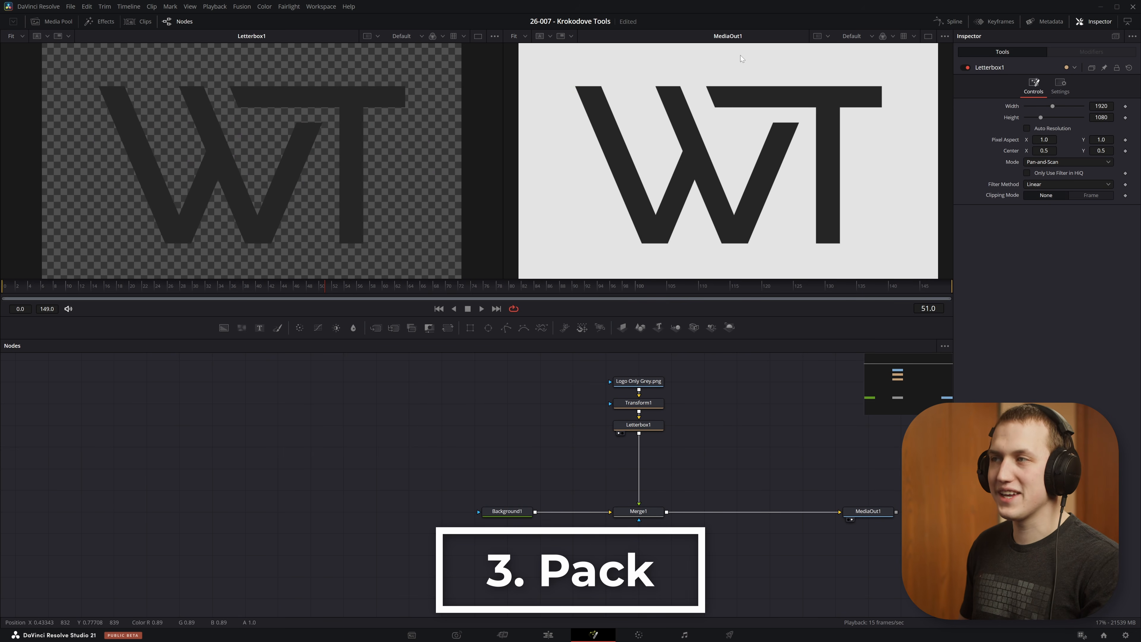
Step: Insert a Pack node between Letterbox1 and Merge1
{"action": "left_click", "coordinate": [659, 426]}
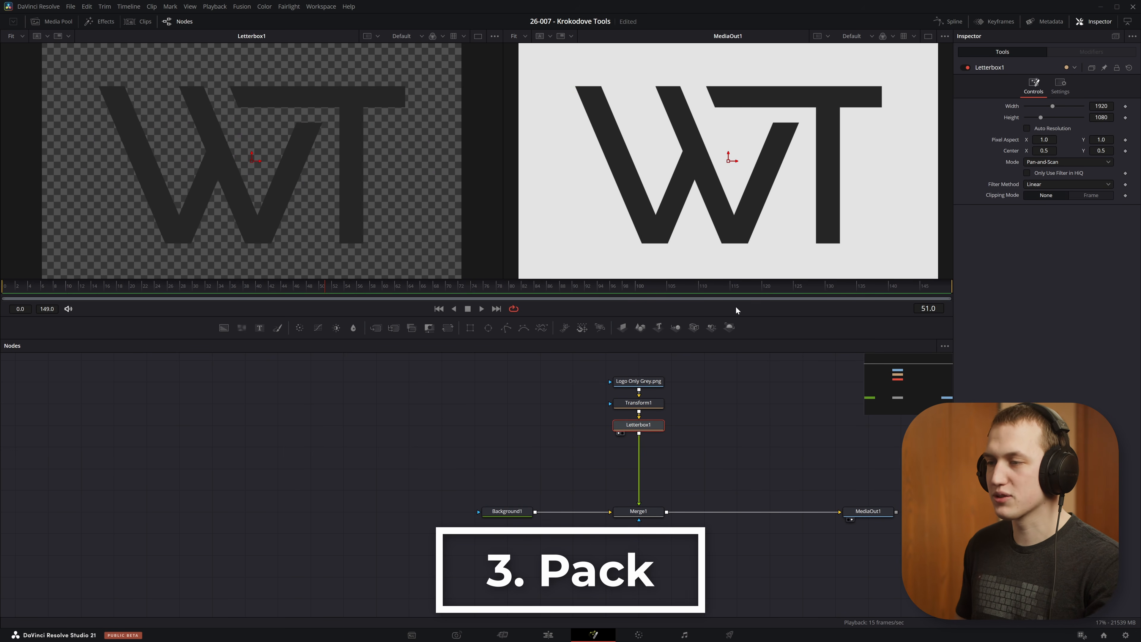
{"action": "key", "text": "shift+space"}
{"action": "type", "text": "pack"}
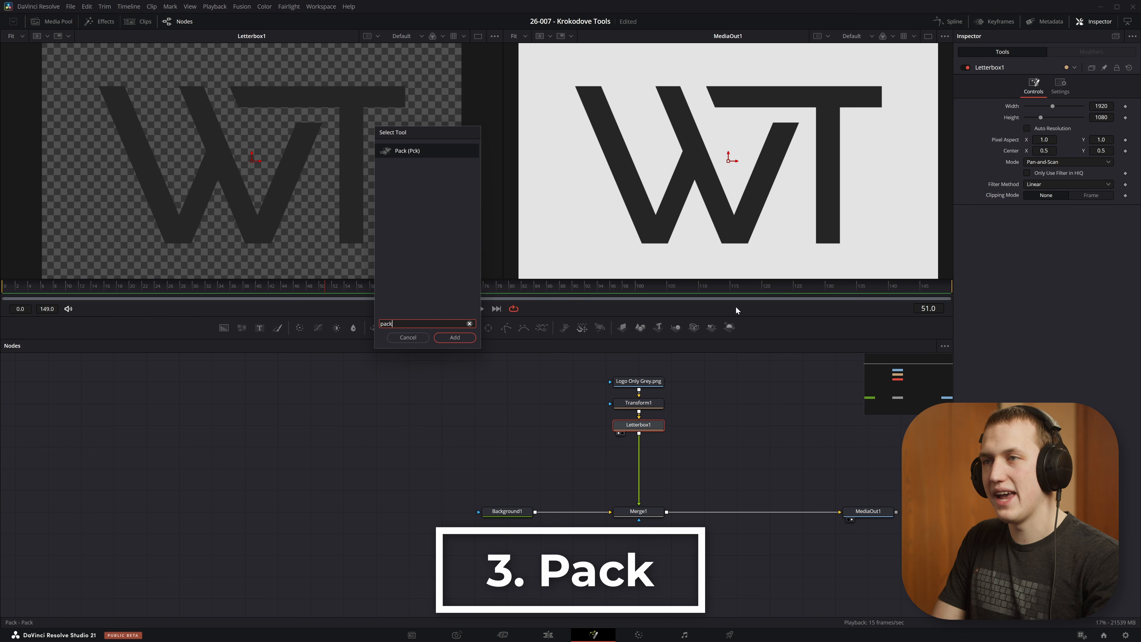
{"action": "key", "text": "Return"}
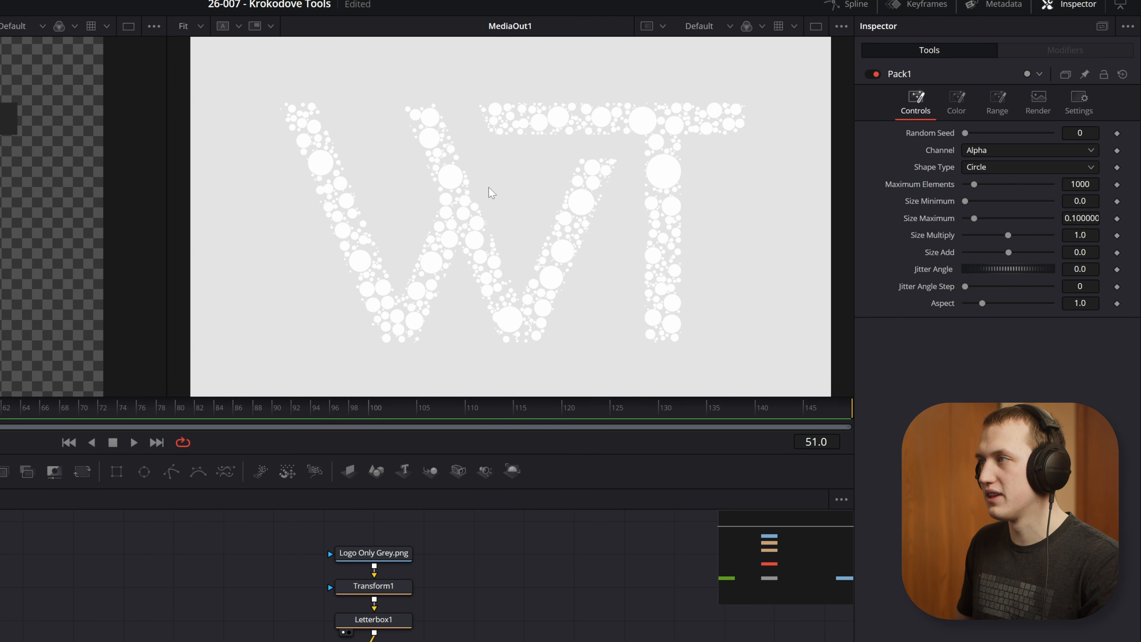
Step: Set the Pack1 solid shape color to dark grey with a value of 0.15
{"action": "left_click", "coordinate": [963, 105]}
{"action": "left_click", "coordinate": [966, 151]}
{"action": "left_click_drag", "start_coordinate": [968, 236], "coordinate": [937, 226]}
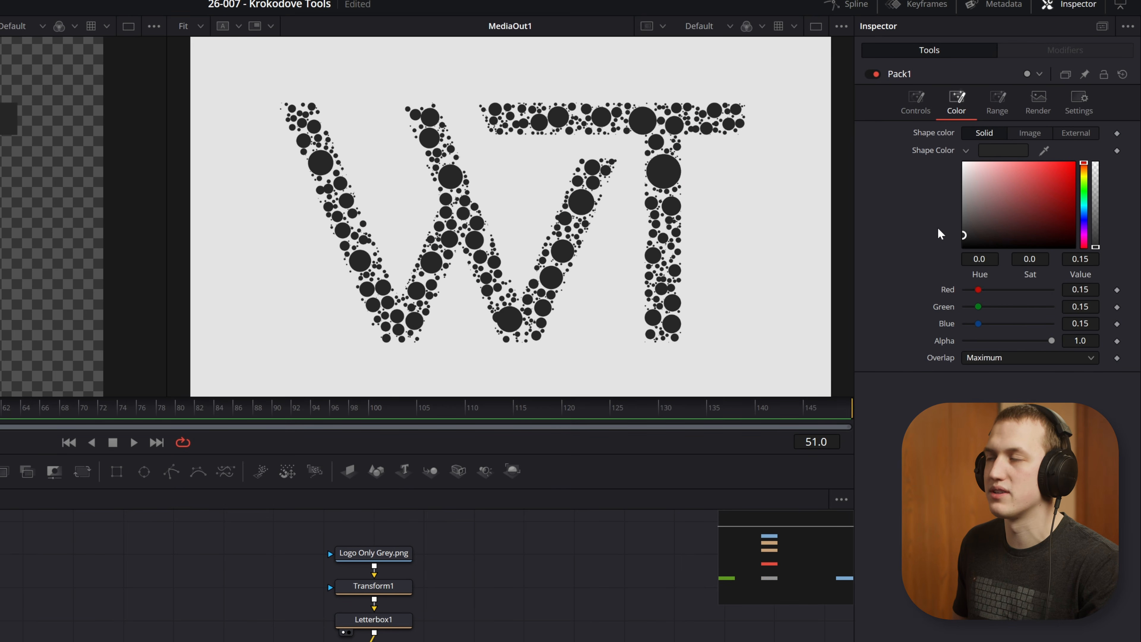
{"action": "left_click", "coordinate": [915, 101]}
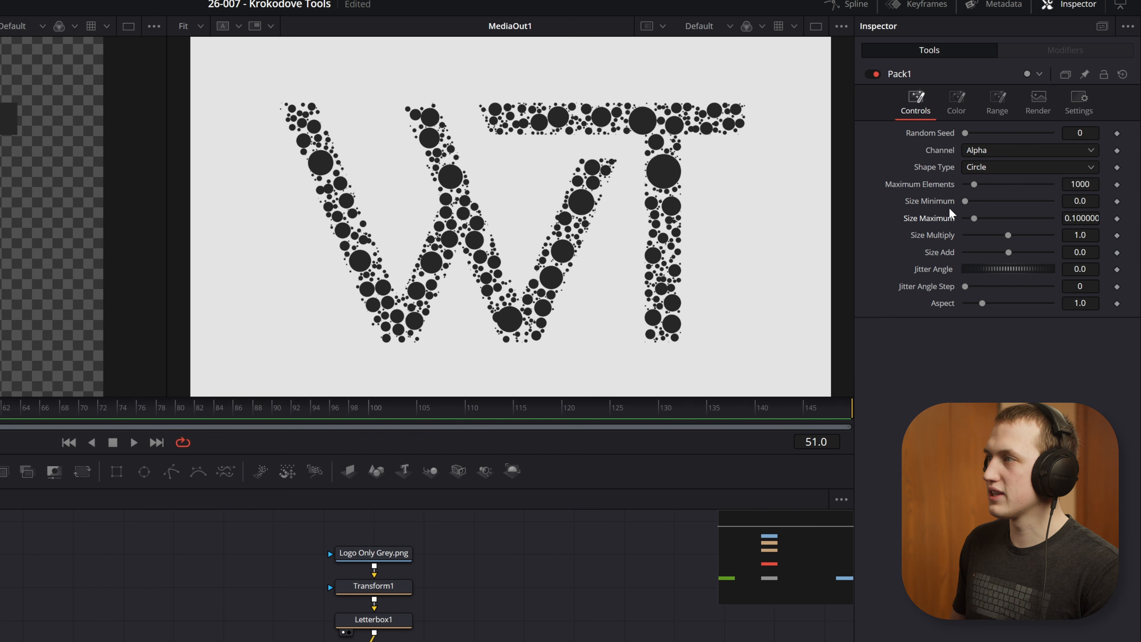
{"action": "left_click", "coordinate": [958, 99]}
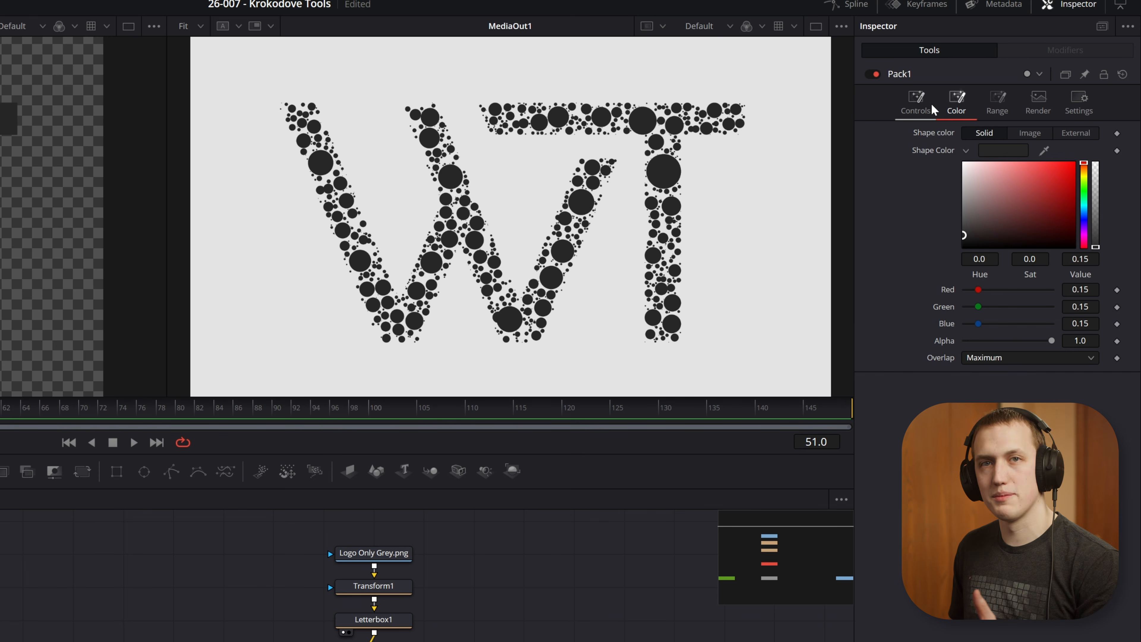
{"action": "left_click", "coordinate": [931, 103]}
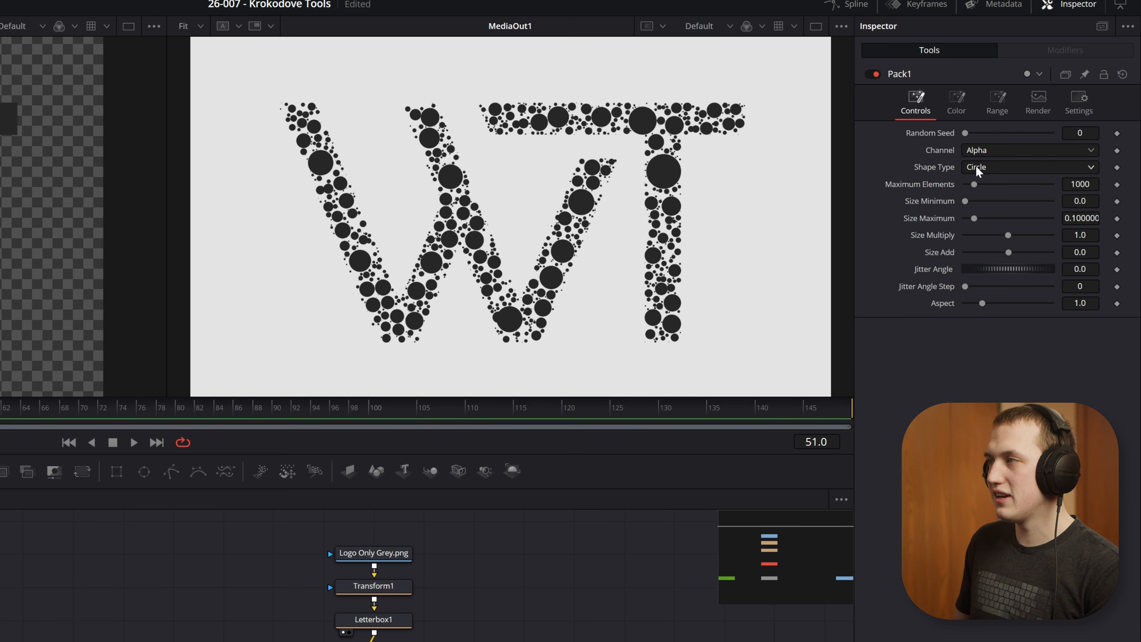
Step: Look over the Pack1 channel options, try Square as the shape type, and return it to Circle
{"action": "left_click", "coordinate": [982, 149]}
{"action": "left_click", "coordinate": [936, 165]}
{"action": "left_click", "coordinate": [1011, 167]}
{"action": "left_click", "coordinate": [1011, 200]}
{"action": "left_click", "coordinate": [995, 169]}
{"action": "left_click", "coordinate": [987, 186]}
Step: Set Pack1's maximum elements to 395, and try Size Maximum 0.496 and Size Add 0.00905, restoring those two to 0.1 and 0.0
{"action": "left_click_drag", "start_coordinate": [971, 184], "coordinate": [970, 218]}
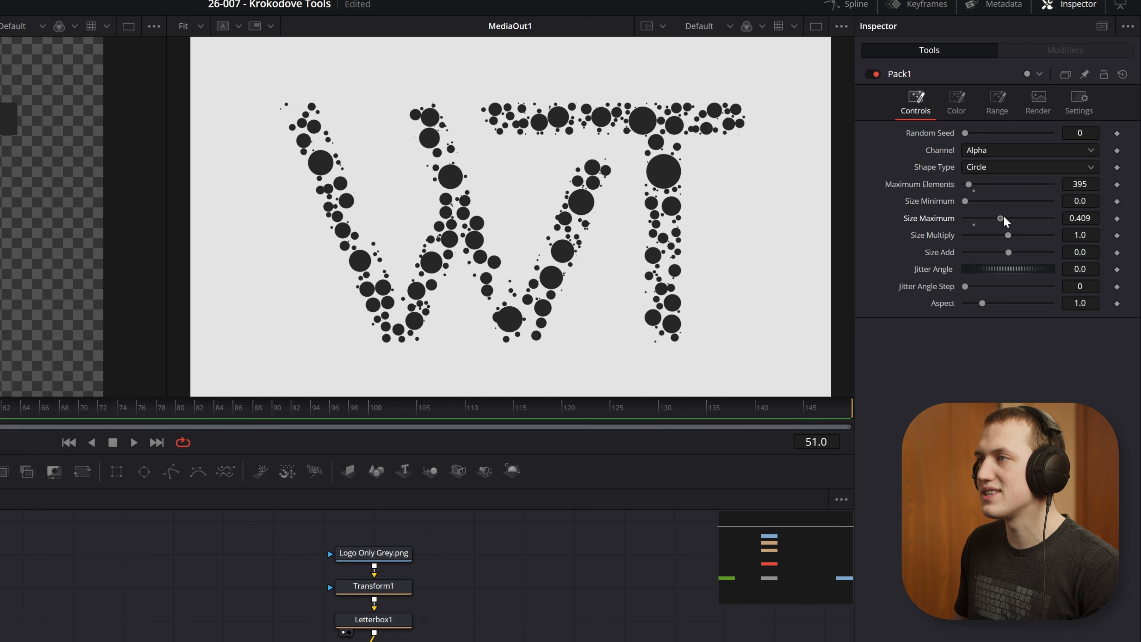
{"action": "scroll", "coordinate": [667, 170], "scroll_direction": "up", "scroll_amount": 5}
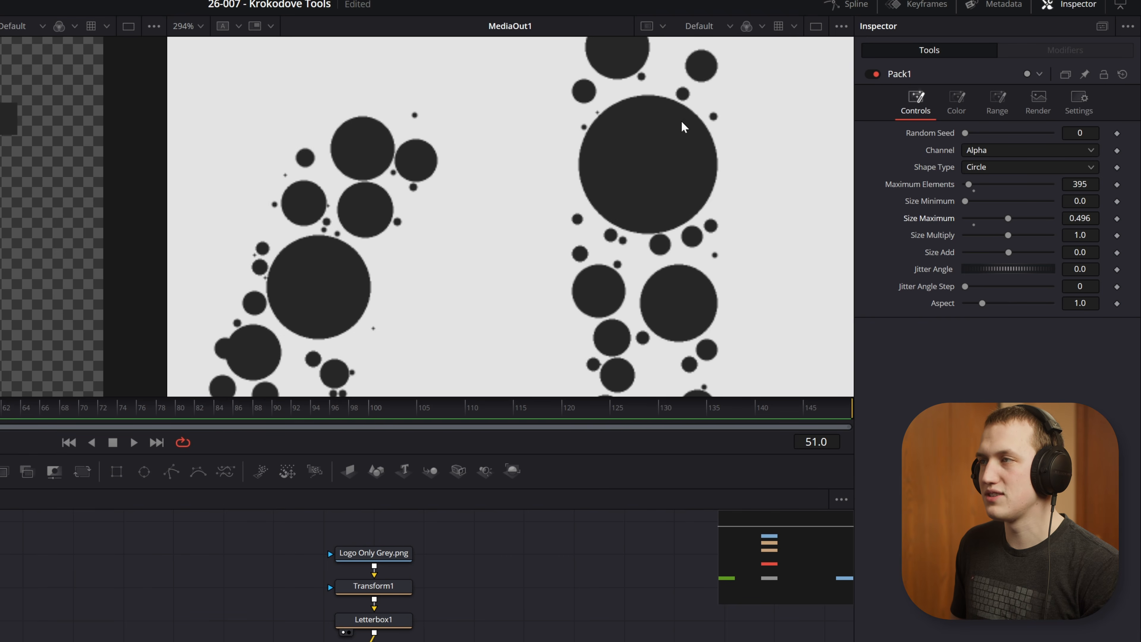
{"action": "key", "text": "ctrl+f"}
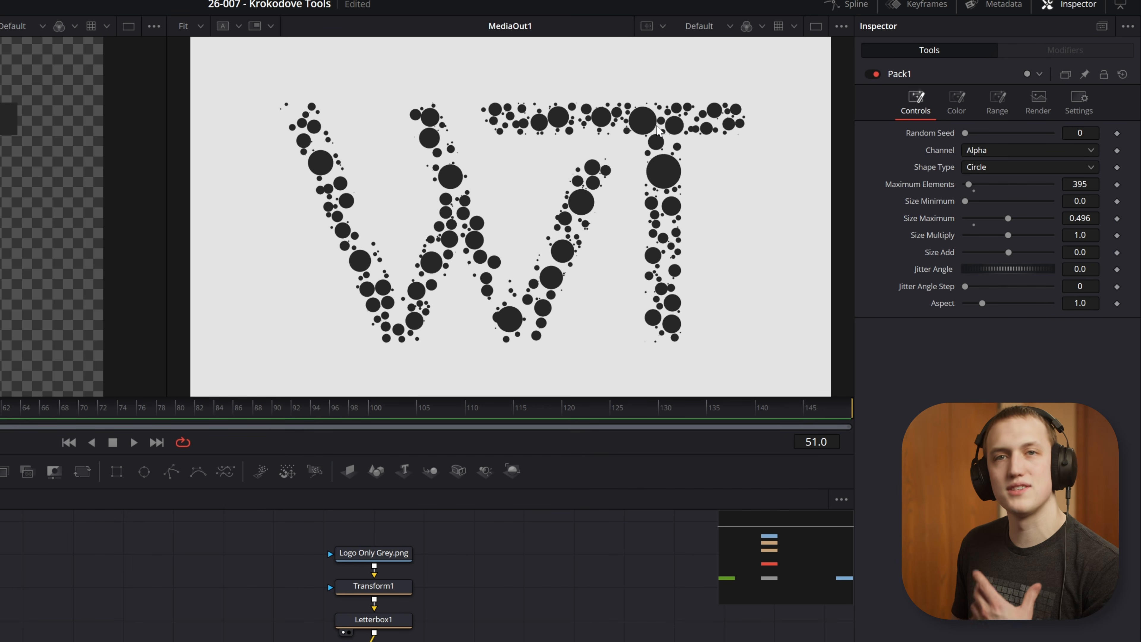
{"action": "left_click_drag", "start_coordinate": [1009, 223], "coordinate": [1046, 250]}
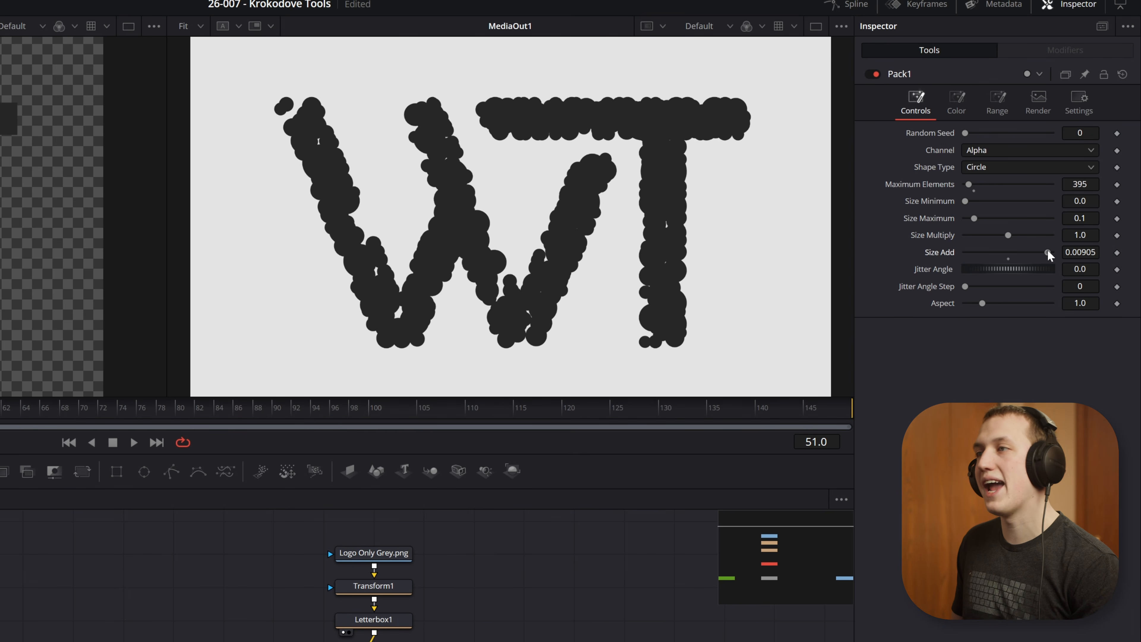
{"action": "key", "text": "ctrl+z"}
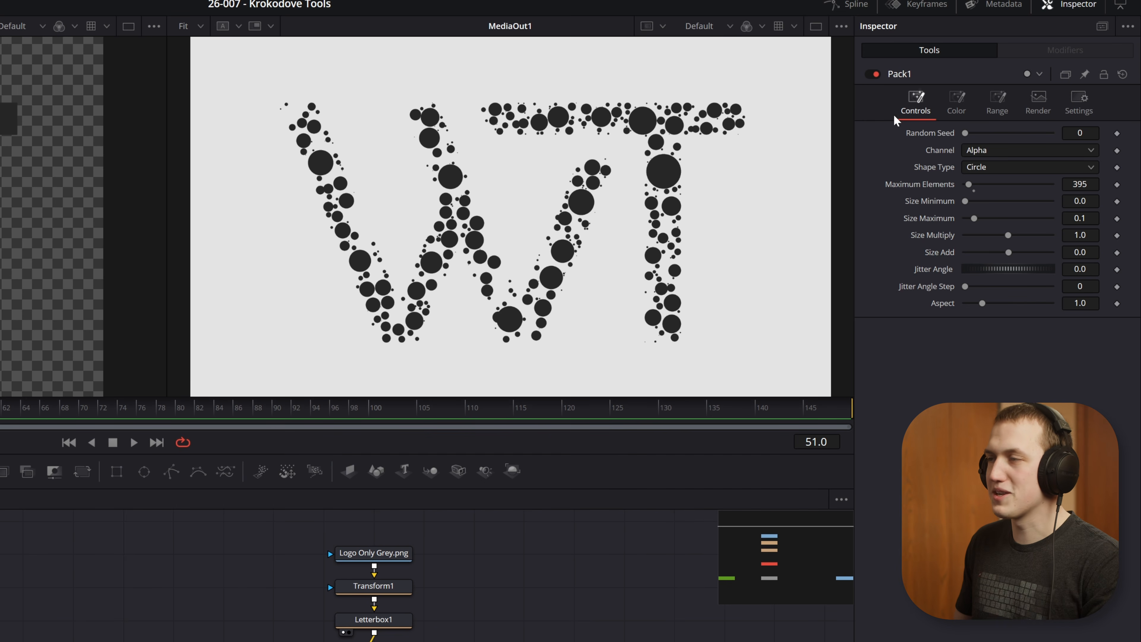
Step: Set the Pack1 shape type to Shape and connect DaVinci-Resolve-Logo-Square.tif from the media pool as its shape input
{"action": "left_click", "coordinate": [984, 168]}
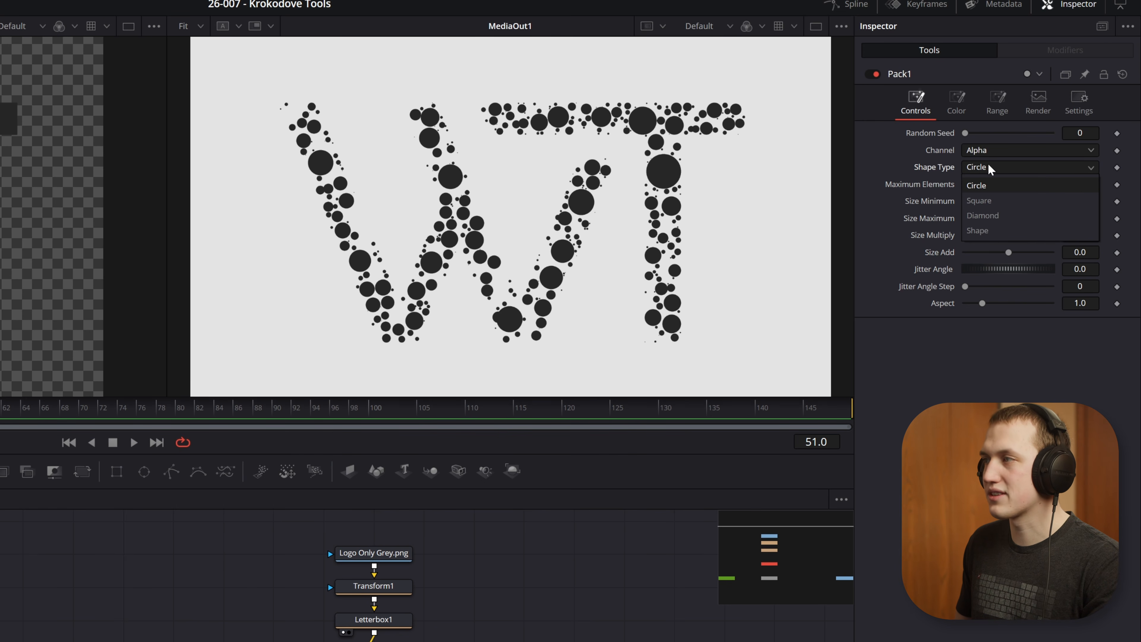
{"action": "left_click", "coordinate": [988, 230]}
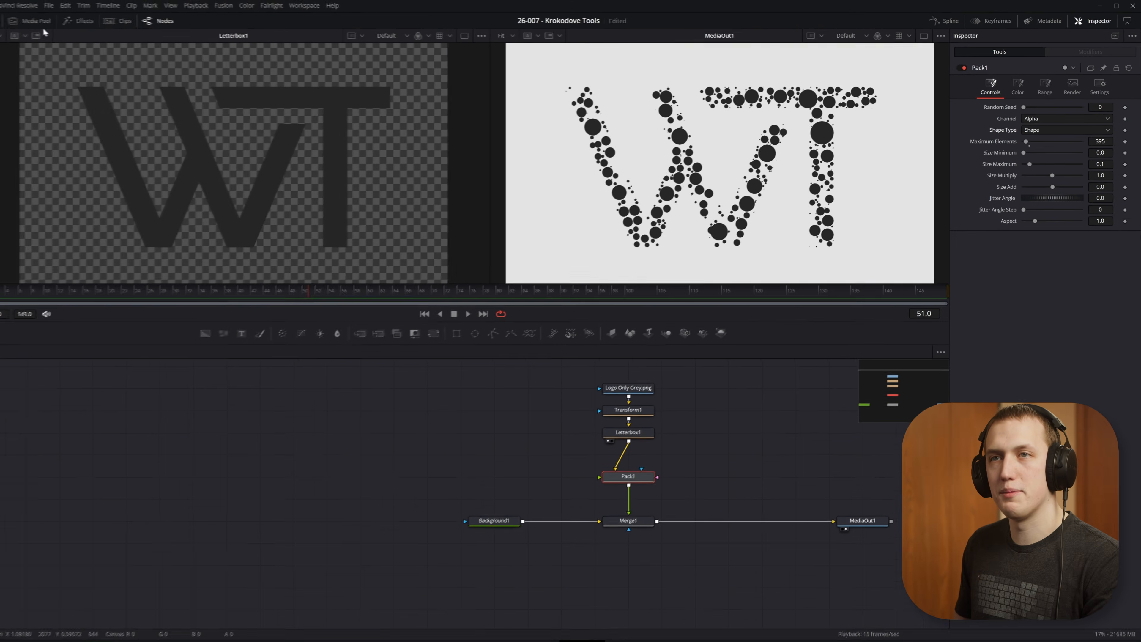
{"action": "left_click", "coordinate": [52, 21]}
{"action": "left_click_drag", "start_coordinate": [119, 125], "coordinate": [672, 483]}
{"action": "left_click_drag", "start_coordinate": [529, 446], "coordinate": [562, 468]}
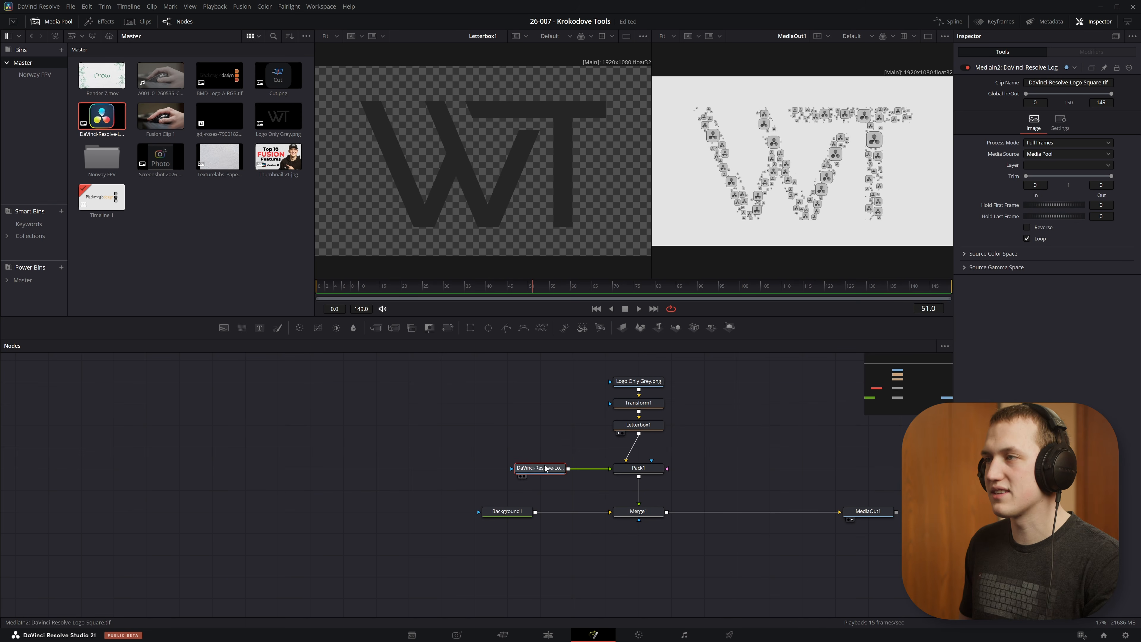
{"action": "left_click", "coordinate": [58, 22]}
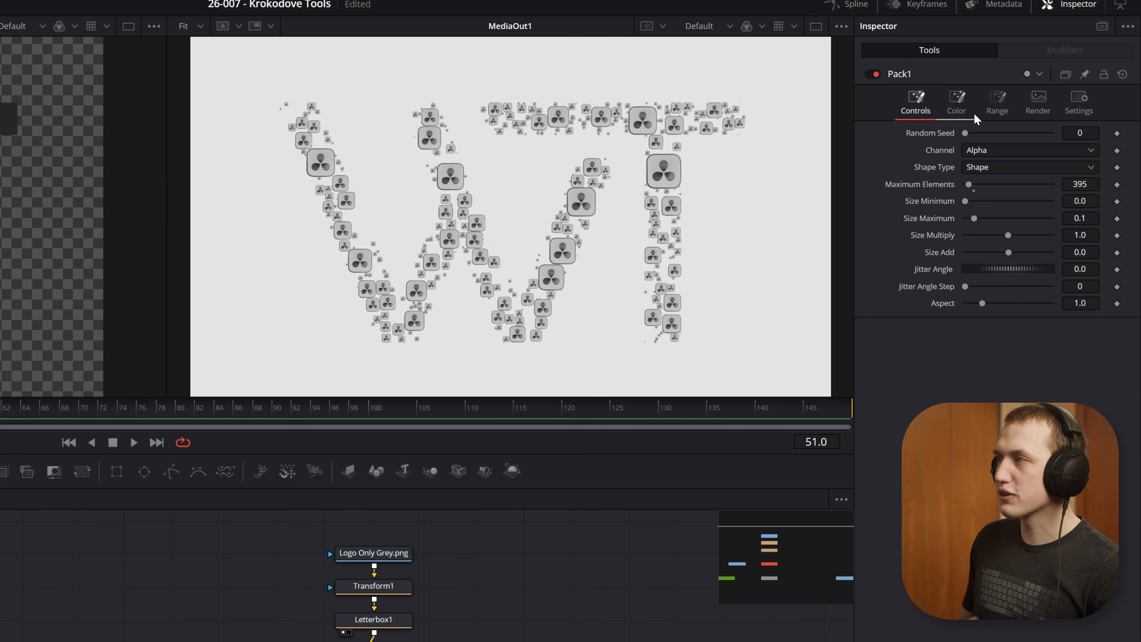
Step: Set the Pack1 shape color to External and adjust its maximum elements and maximum size
{"action": "left_click", "coordinate": [958, 101]}
{"action": "left_click", "coordinate": [1084, 134]}
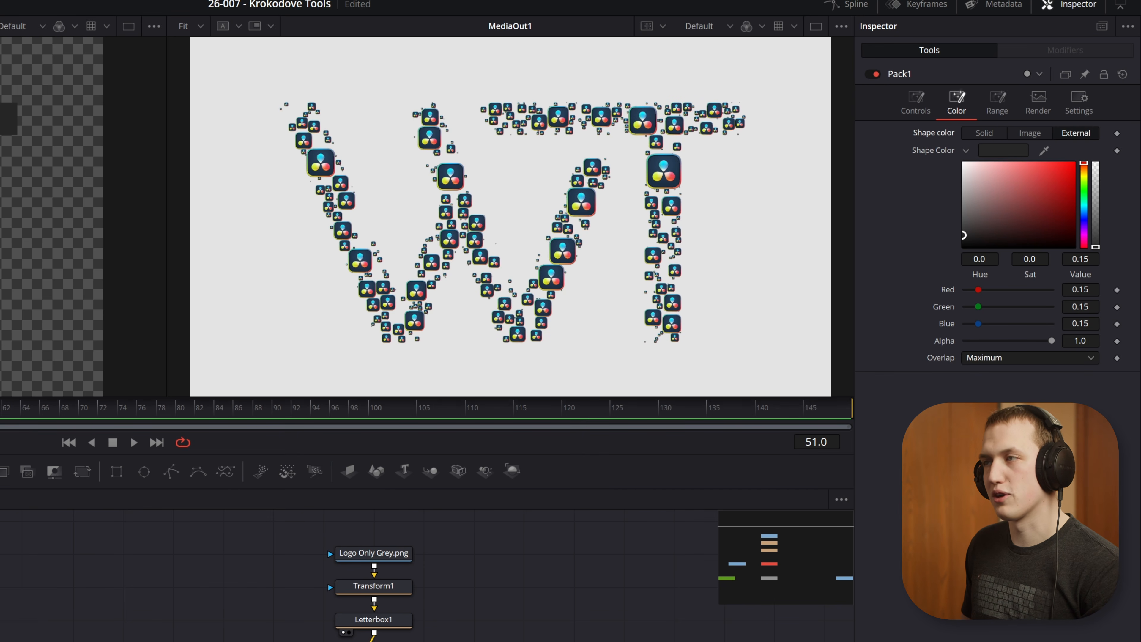
{"action": "left_click", "coordinate": [916, 101]}
{"action": "left_click_drag", "start_coordinate": [966, 184], "coordinate": [985, 218]}
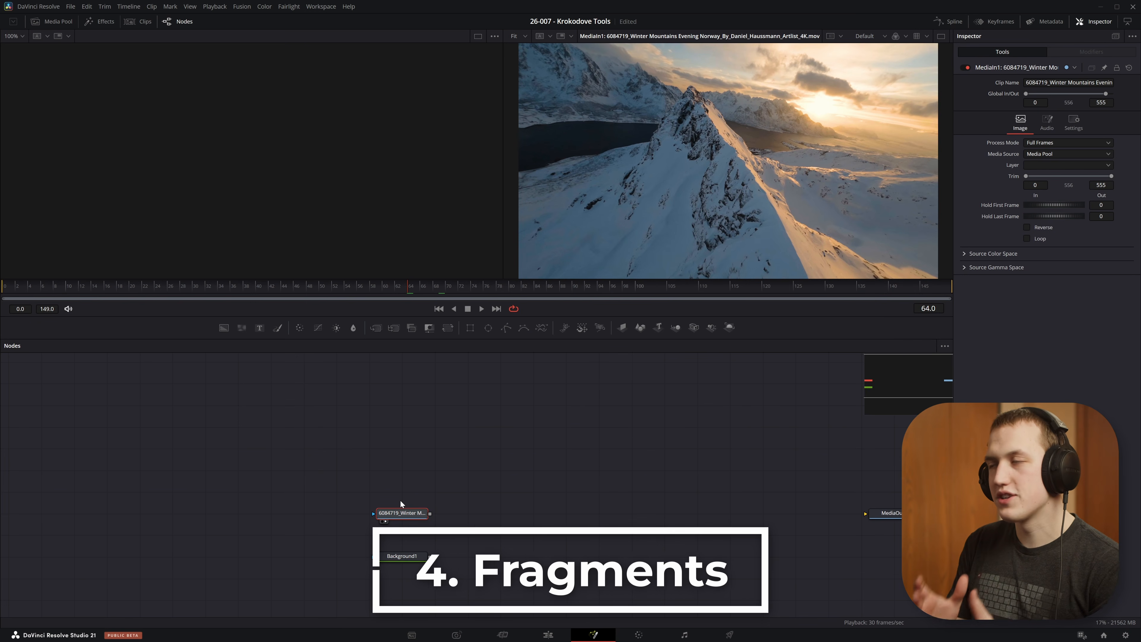
Step: Add a Luma Keyer to the winter mountain clip and set its luminance range to 0.267 low and 0.323 high
{"action": "key", "text": "shift+space"}
{"action": "type", "text": "luma"}
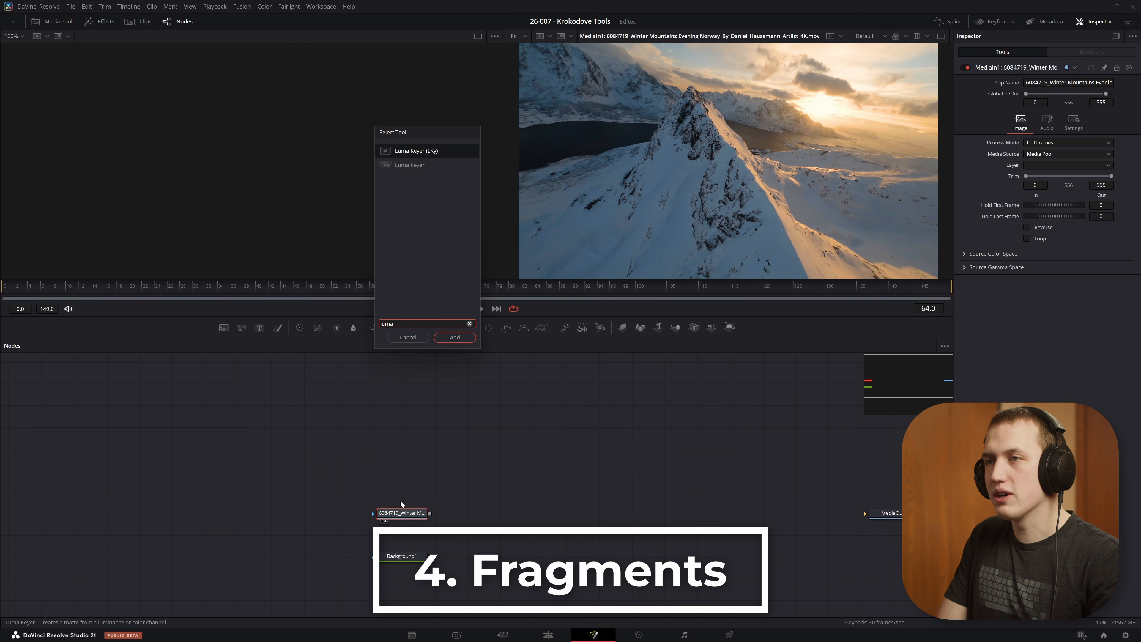
{"action": "key", "text": "Return"}
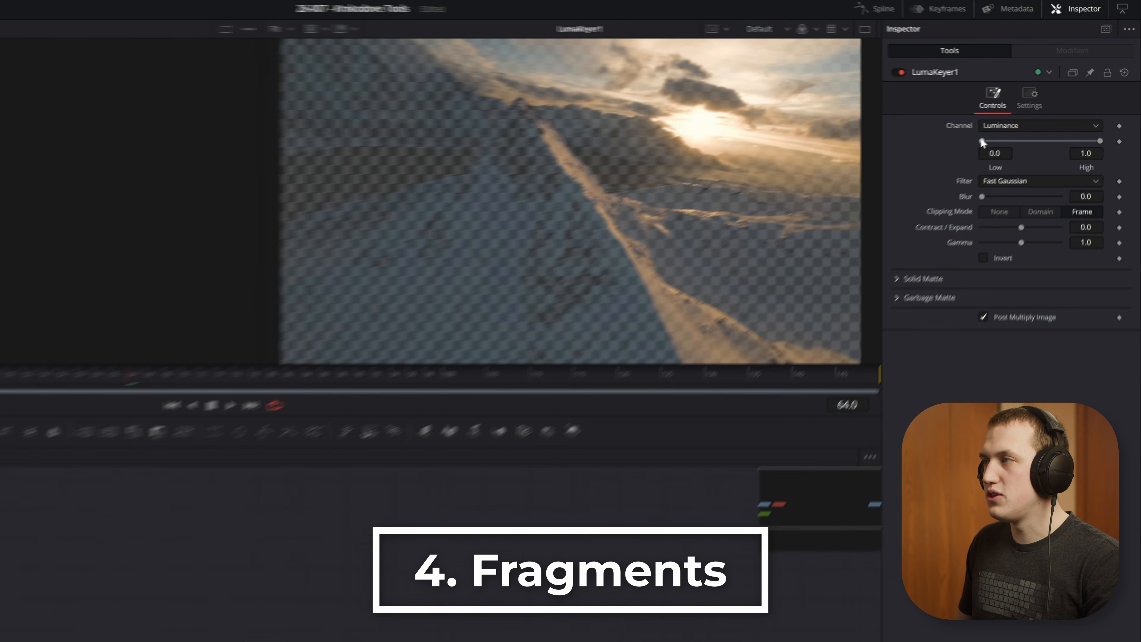
{"action": "left_click_drag", "start_coordinate": [1021, 120], "coordinate": [1012, 145]}
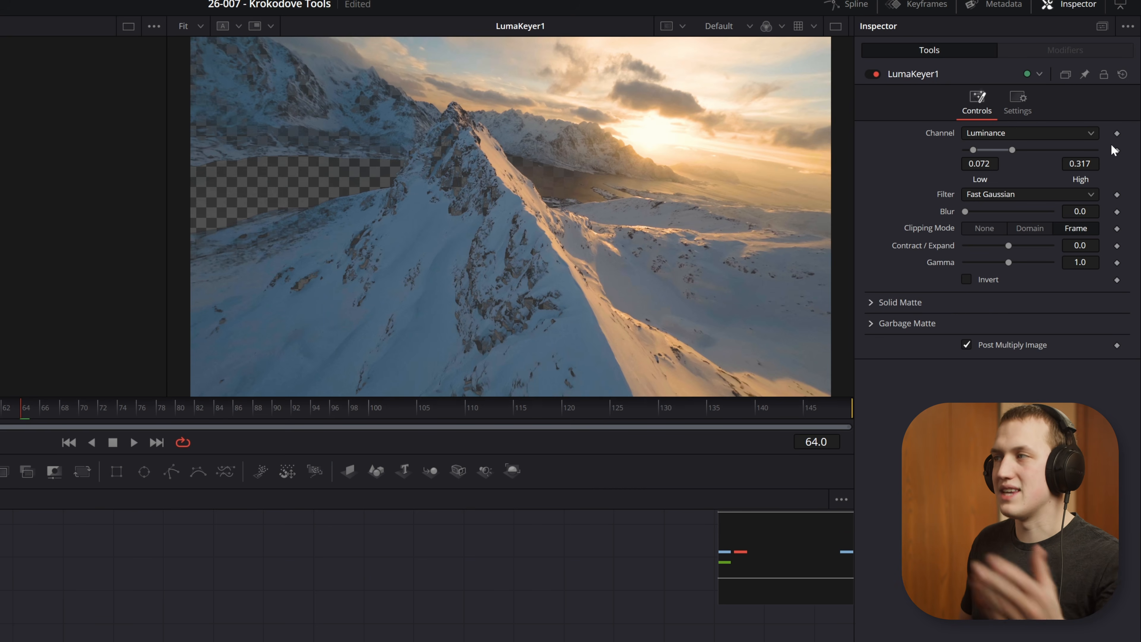
{"action": "mouse_move", "coordinate": [993, 147]}
{"action": "left_mouse_down"}
{"action": "mouse_move", "coordinate": [1020, 150]}
{"action": "mouse_move", "coordinate": [974, 151]}
{"action": "mouse_move", "coordinate": [1030, 147]}
{"action": "mouse_move", "coordinate": [1004, 152]}
{"action": "left_mouse_up"}
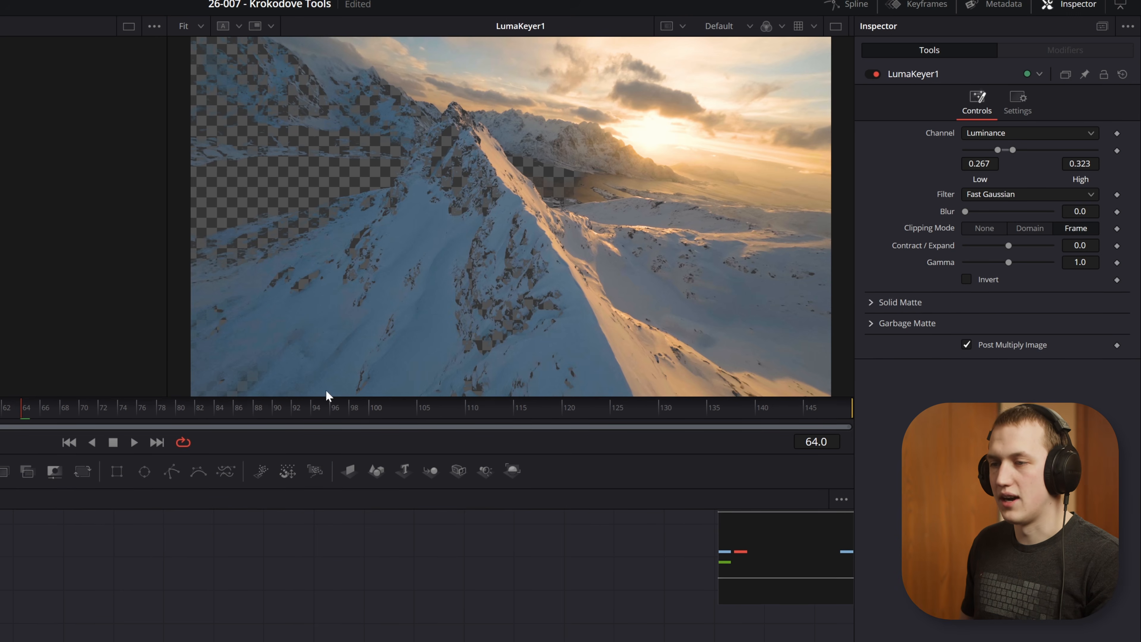
Step: Feed the Background1 gradient into LumaKeyer1, compare both nodes in the viewer, and adjust the keyer's luminance range
{"action": "left_click_drag", "start_coordinate": [379, 574], "coordinate": [379, 599]}
{"action": "left_click_drag", "start_coordinate": [428, 560], "coordinate": [500, 546]}
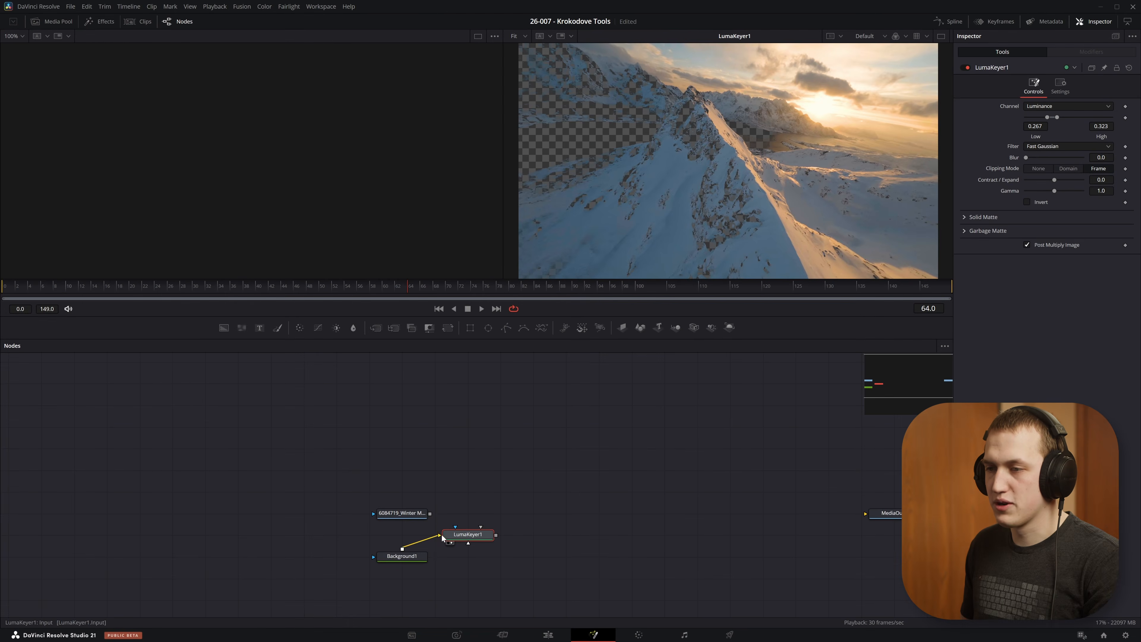
{"action": "key", "text": "2"}
{"action": "left_click", "coordinate": [410, 559]}
{"action": "key", "text": "2"}
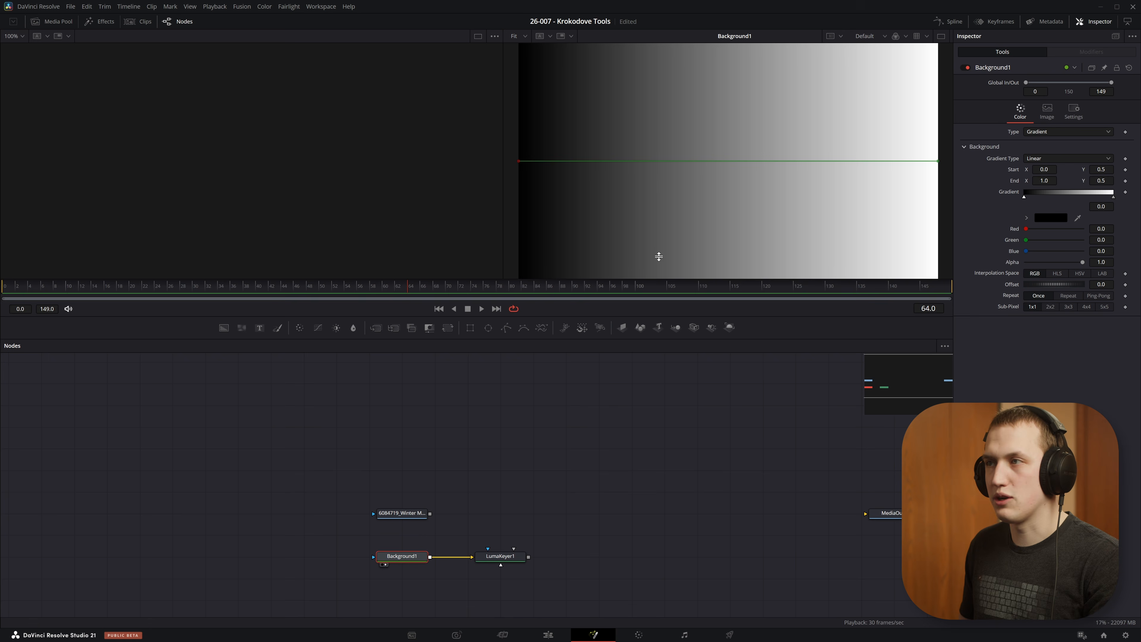
{"action": "left_click", "coordinate": [494, 557]}
{"action": "key", "text": "2"}
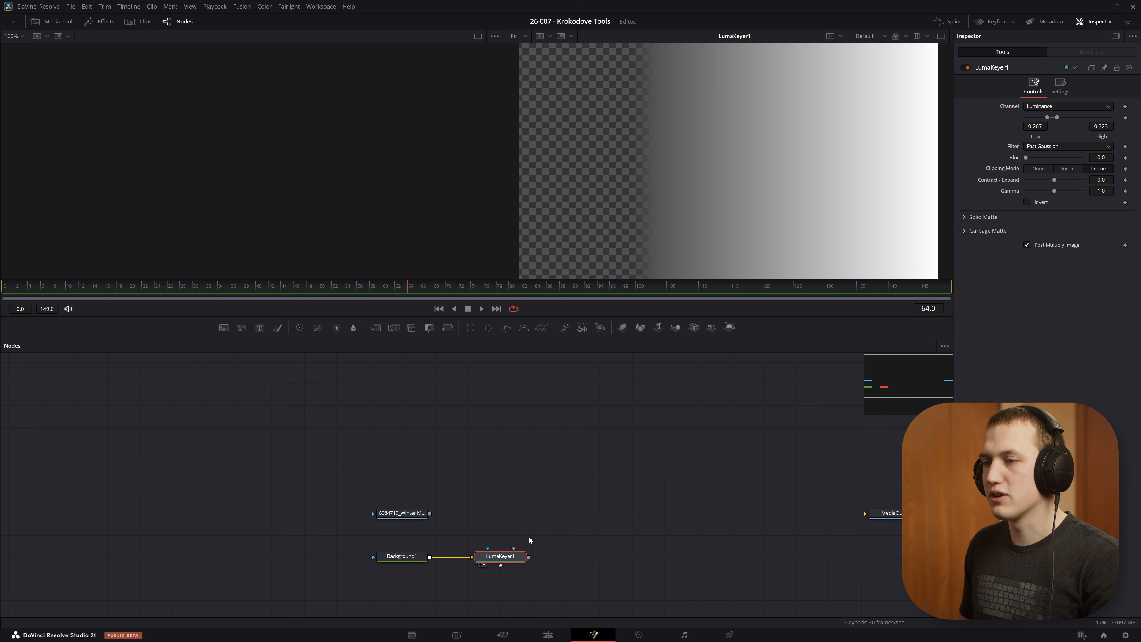
{"action": "mouse_move", "coordinate": [1053, 116]}
{"action": "left_mouse_down"}
{"action": "mouse_move", "coordinate": [1097, 116]}
{"action": "mouse_move", "coordinate": [1036, 119]}
{"action": "left_mouse_up"}
Step: Add a Fragments node to the Background1 gradient in place of the keyer and set its luminance range to 0.356–0.617
{"action": "key", "text": "shift+space"}
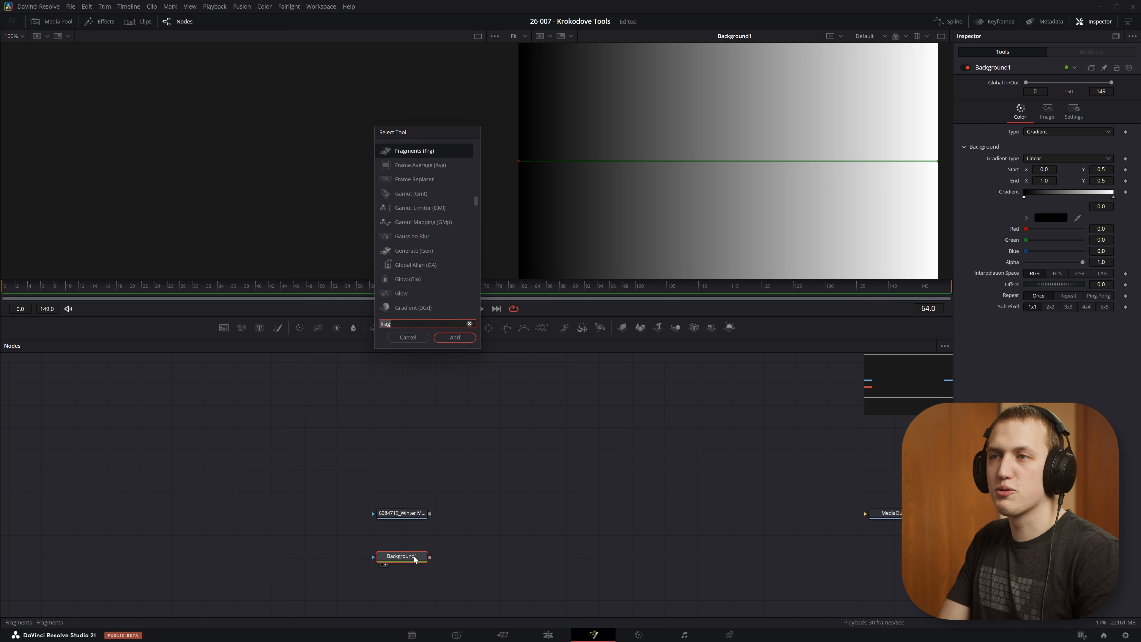
{"action": "type", "text": "fra"}
{"action": "key", "text": "Return"}
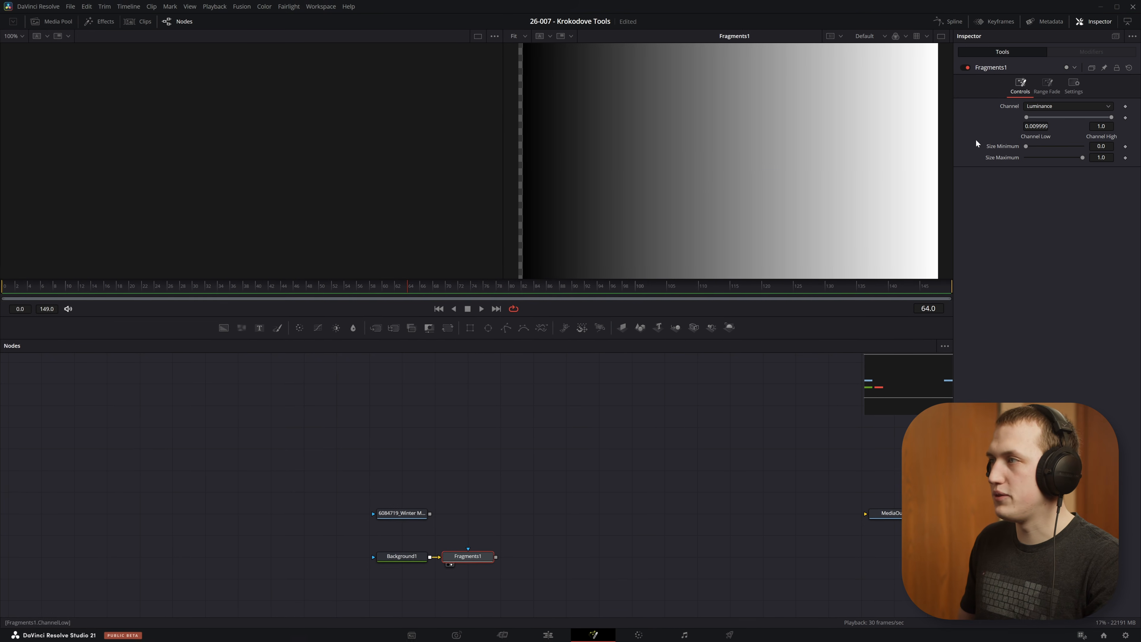
{"action": "left_click_drag", "start_coordinate": [1027, 117], "coordinate": [1031, 149]}
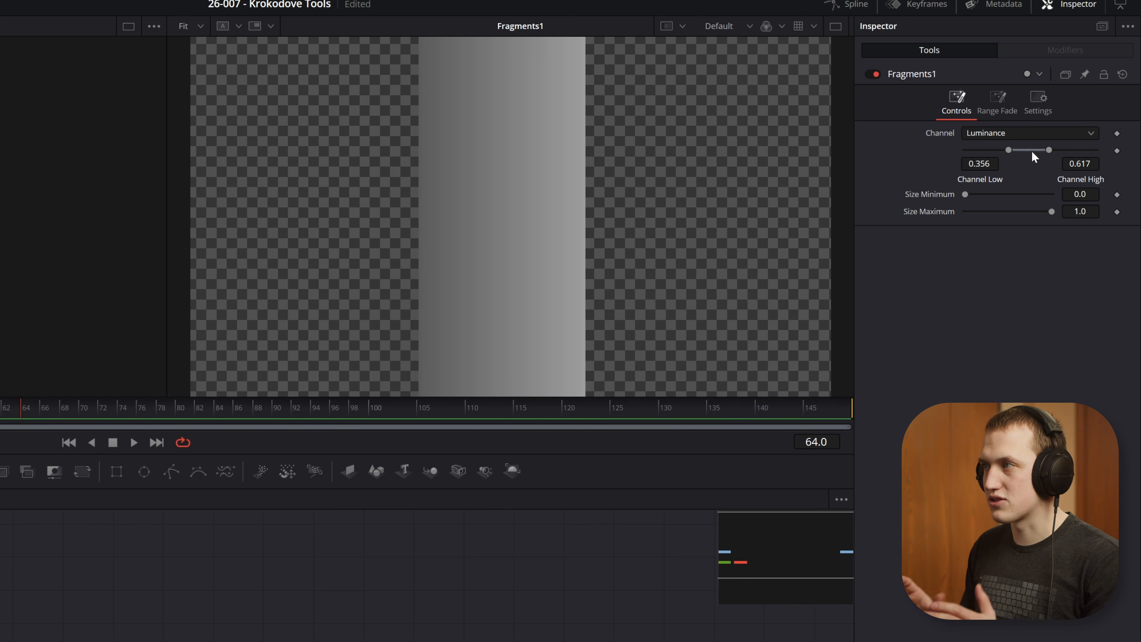
Step: Keep the Fragments1 channel on Luminance, shift its range to 0.361–0.622, and feed it the winter mountain clip
{"action": "left_click", "coordinate": [1027, 131]}
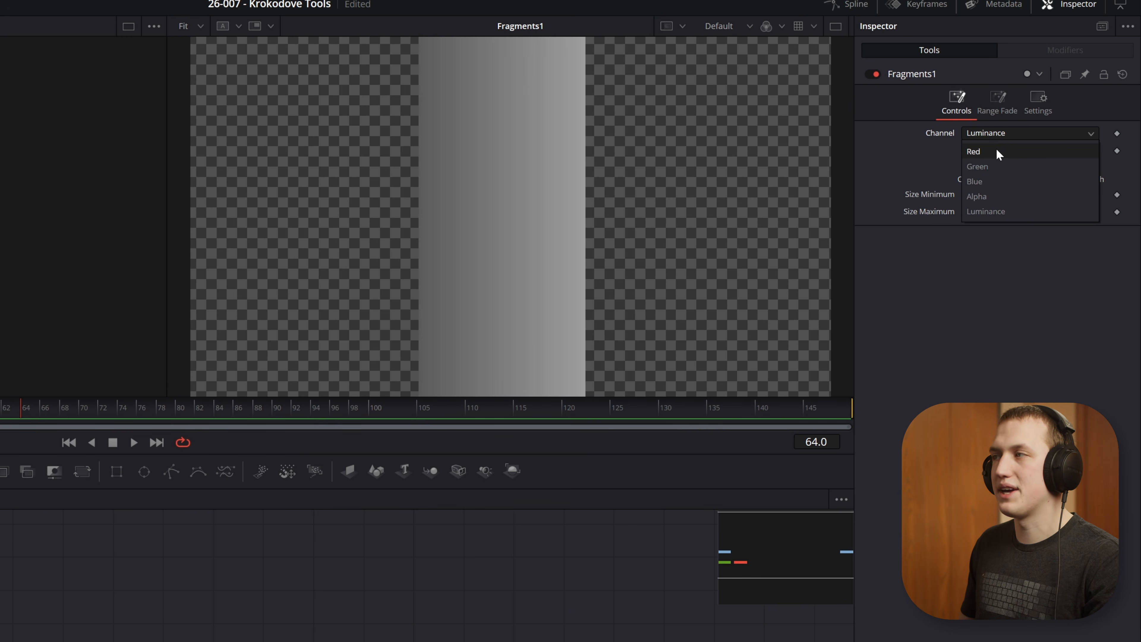
{"action": "left_click", "coordinate": [1000, 300]}
{"action": "mouse_move", "coordinate": [1030, 154]}
{"action": "left_mouse_down"}
{"action": "mouse_move", "coordinate": [1065, 152]}
{"action": "mouse_move", "coordinate": [1010, 149]}
{"action": "mouse_move", "coordinate": [1031, 152]}
{"action": "left_mouse_up"}
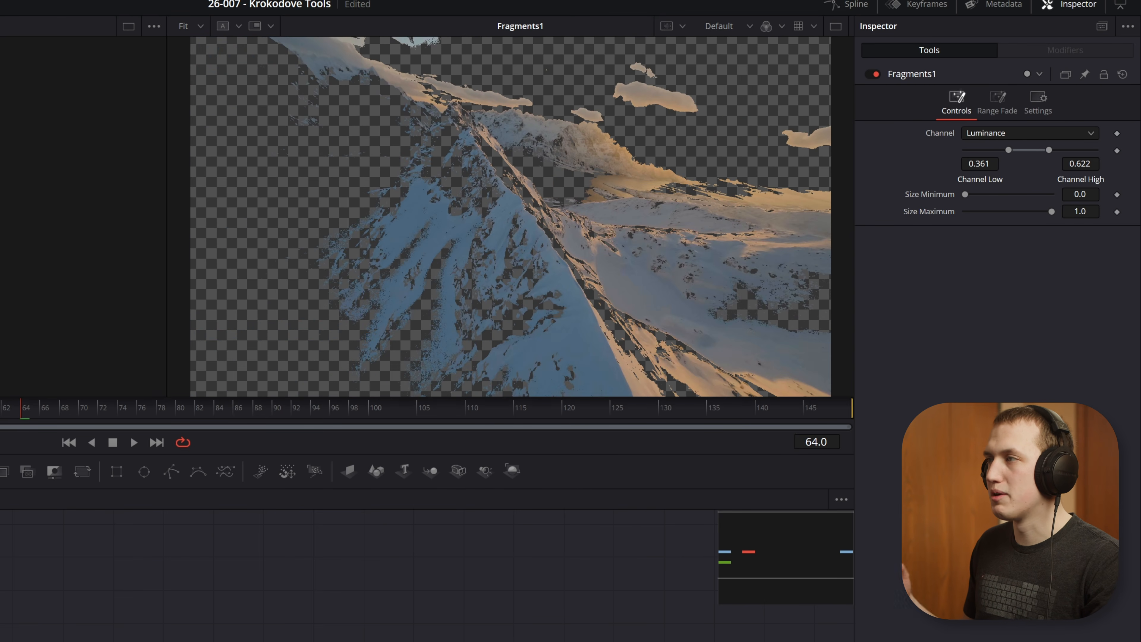
Step: Set the Fragments1 size minimum to 0.276, keep the size maximum at 1.0, and shift the luminance range to 0.089–0.35
{"action": "scroll", "coordinate": [342, 153], "scroll_direction": "up", "scroll_amount": 5}
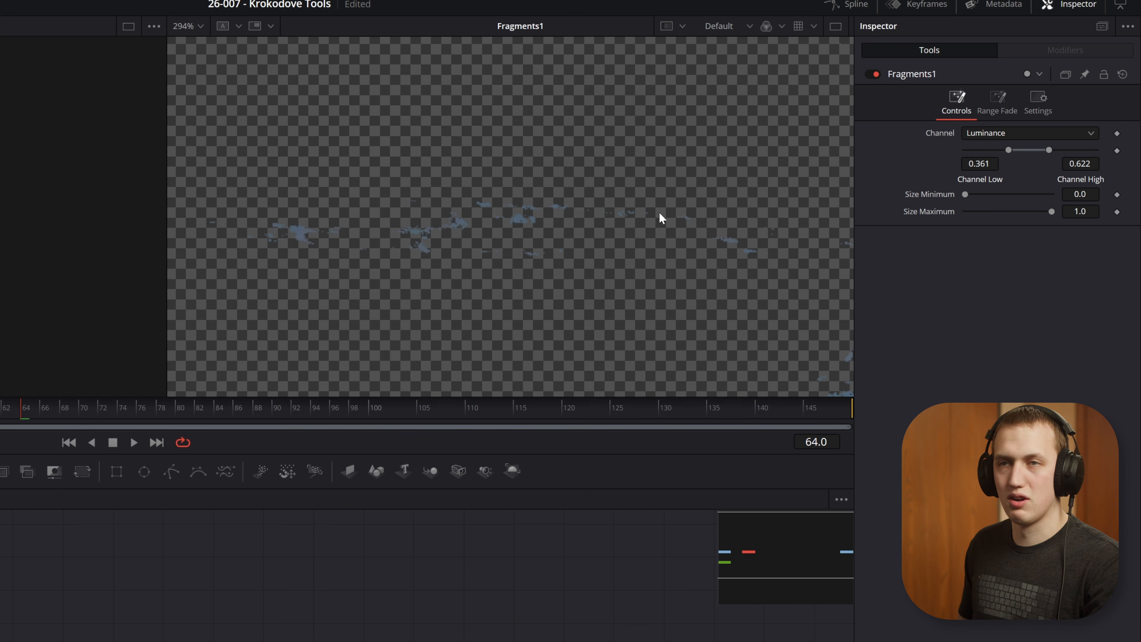
{"action": "left_click_drag", "start_coordinate": [966, 197], "coordinate": [974, 197]}
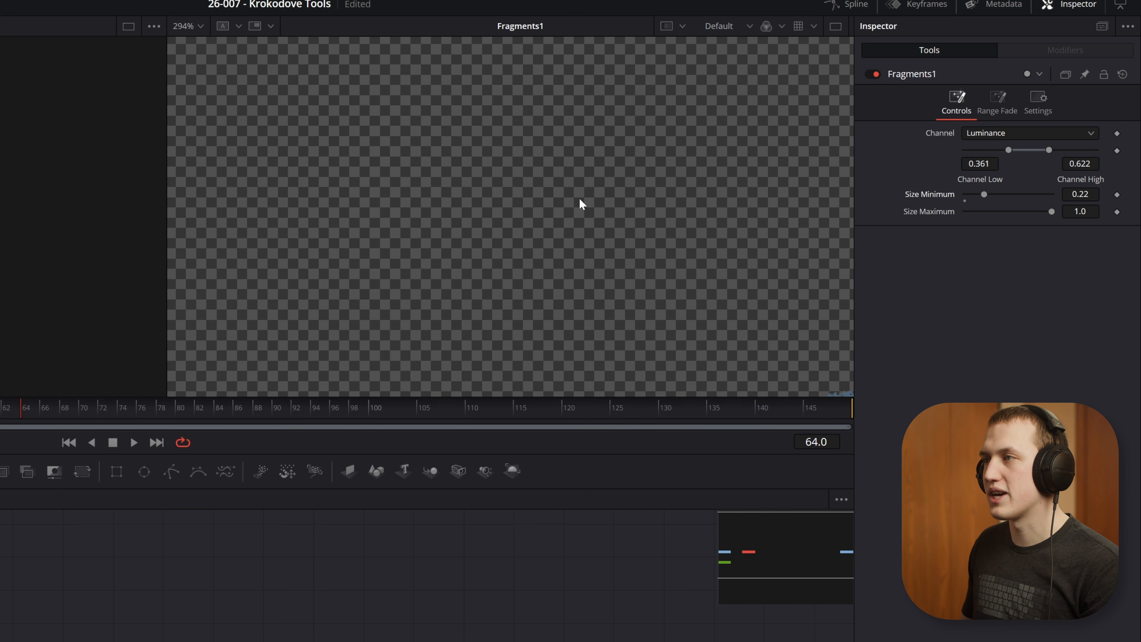
{"action": "key", "text": "shift+z"}
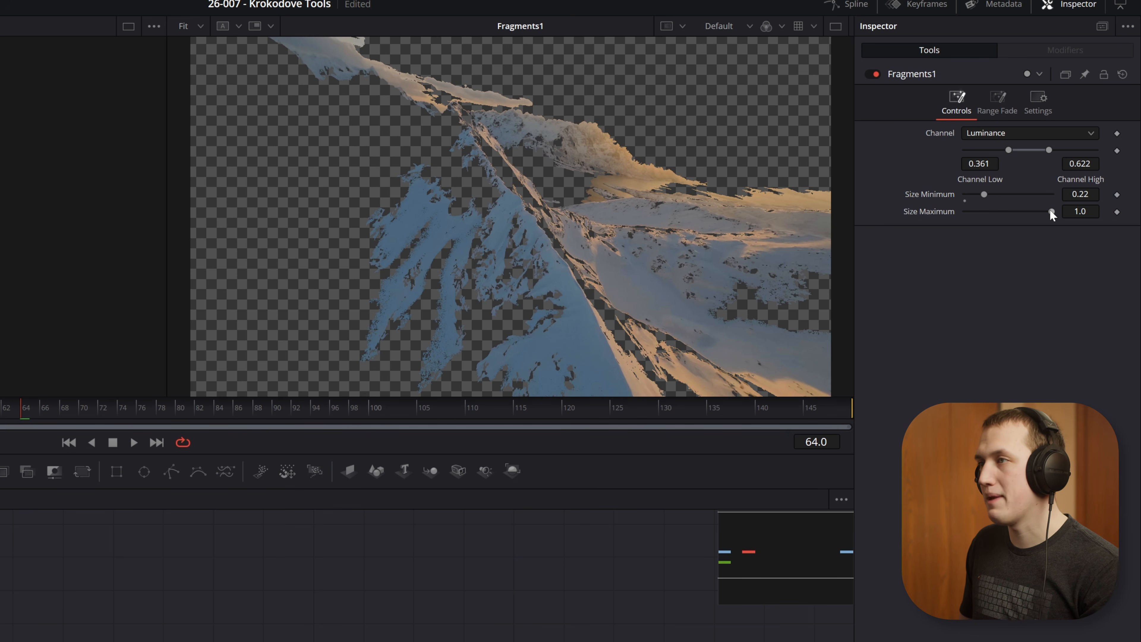
{"action": "left_click_drag", "start_coordinate": [1023, 211], "coordinate": [1082, 215]}
{"action": "left_click_drag", "start_coordinate": [984, 194], "coordinate": [986, 195]}
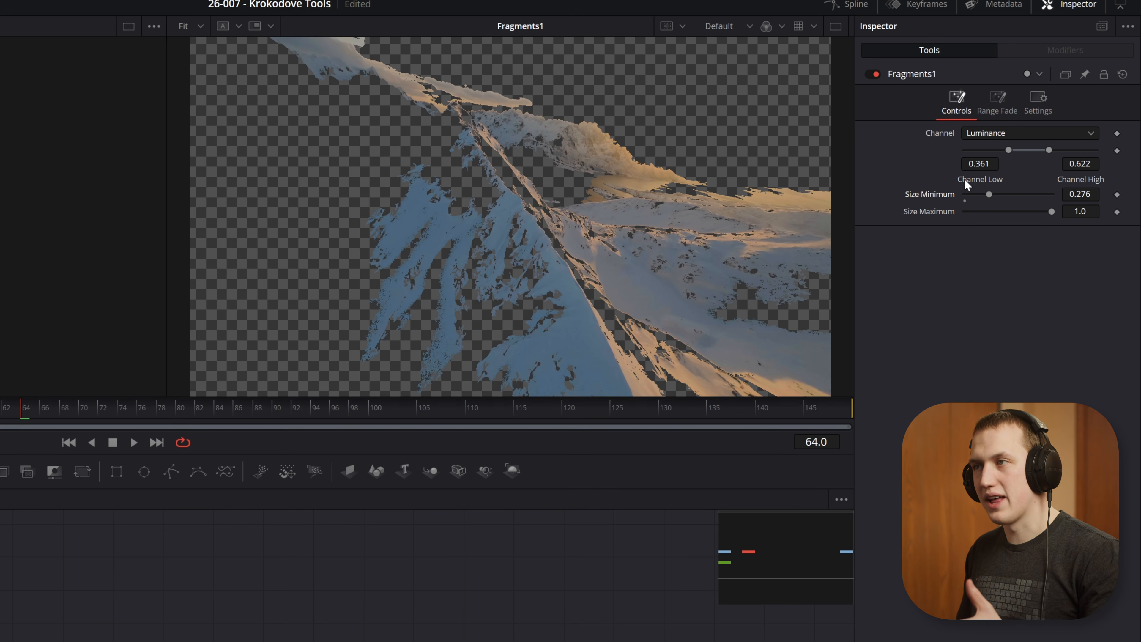
{"action": "left_click_drag", "start_coordinate": [1028, 150], "coordinate": [992, 152]}
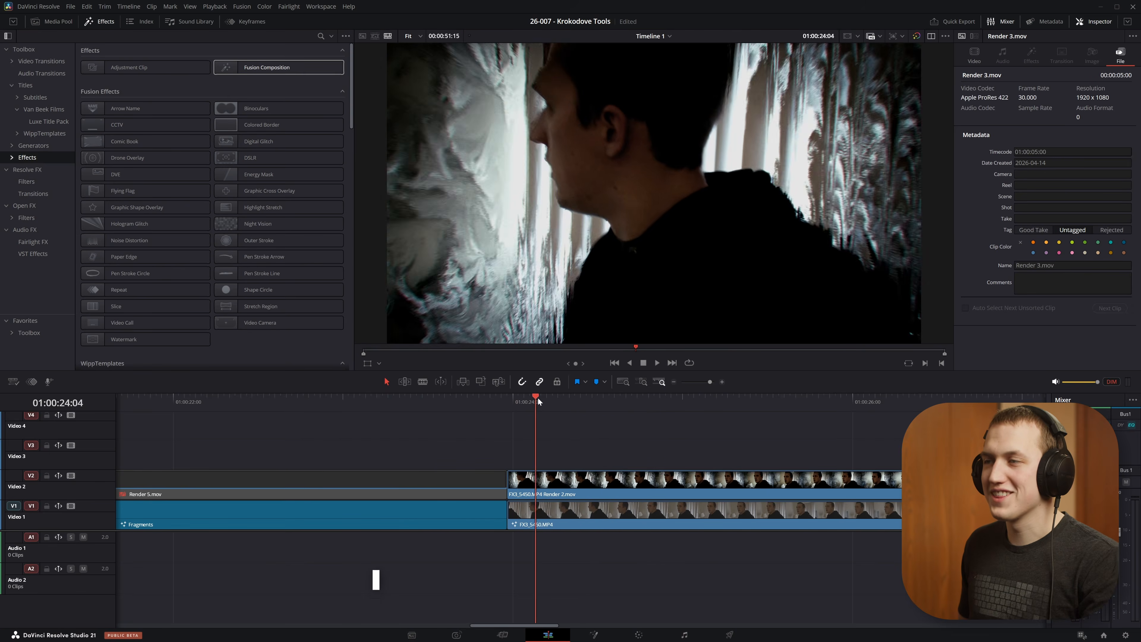
Step: Preview the FX3_S450.MP4 clip on the timeline, open its Fusion composition, and select the Generate1 node
{"action": "left_click_drag", "start_coordinate": [535, 401], "coordinate": [640, 382]}
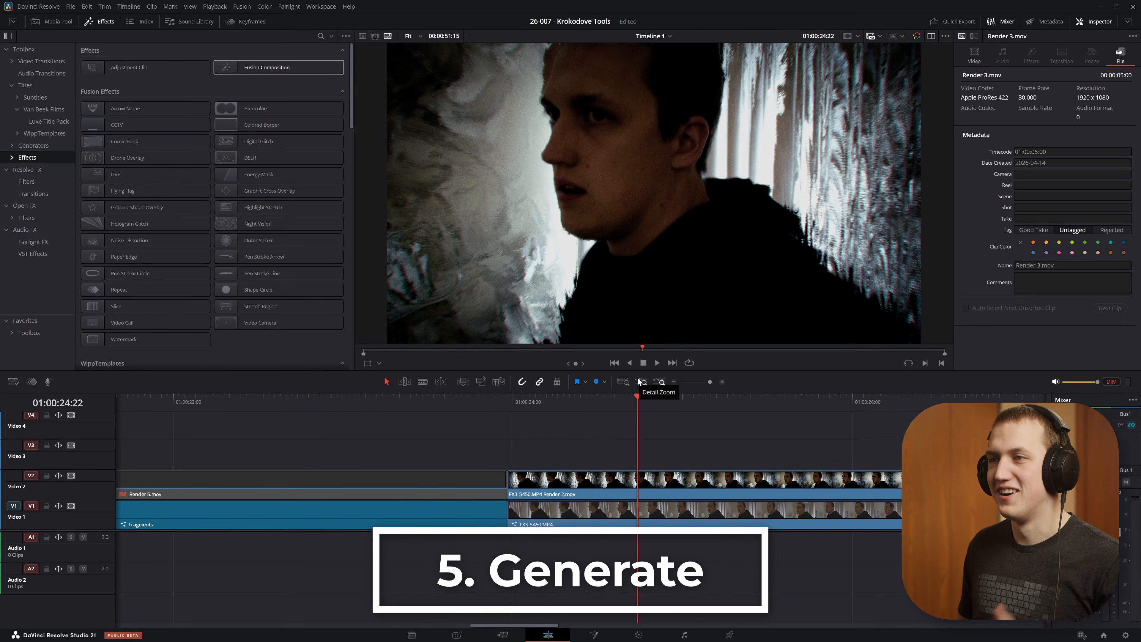
{"action": "mouse_move", "coordinate": [674, 401]}
{"action": "left_mouse_down"}
{"action": "mouse_move", "coordinate": [621, 401]}
{"action": "mouse_move", "coordinate": [734, 400]}
{"action": "mouse_move", "coordinate": [607, 402]}
{"action": "mouse_move", "coordinate": [834, 400]}
{"action": "mouse_move", "coordinate": [843, 412]}
{"action": "mouse_move", "coordinate": [611, 413]}
{"action": "mouse_move", "coordinate": [833, 409]}
{"action": "mouse_move", "coordinate": [679, 422]}
{"action": "left_mouse_up"}
{"action": "key", "text": "shift+5"}
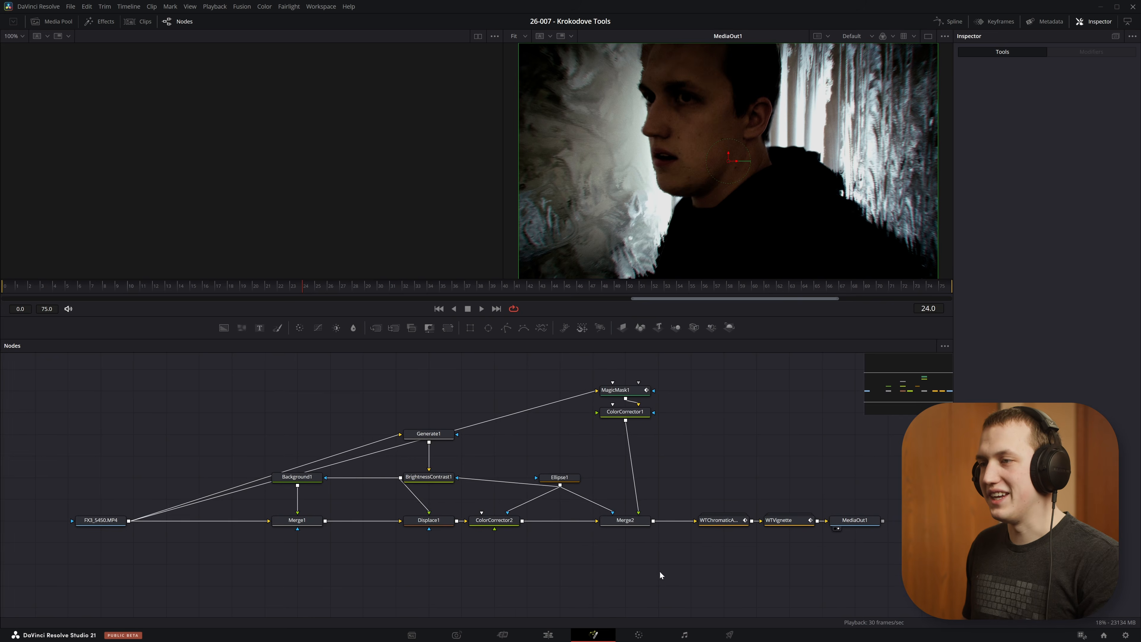
{"action": "mouse_move", "coordinate": [493, 475]}
{"action": "left_mouse_down"}
{"action": "mouse_move", "coordinate": [537, 412]}
{"action": "mouse_move", "coordinate": [490, 429]}
{"action": "mouse_move", "coordinate": [494, 477]}
{"action": "left_mouse_up"}
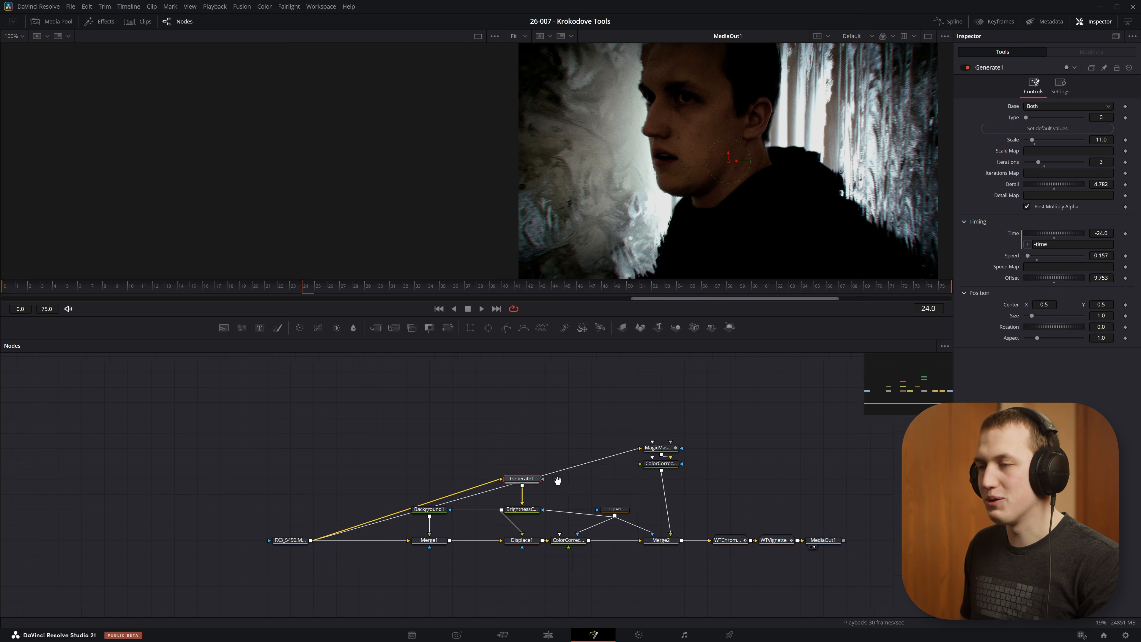
Step: Add a new Generate node fed by the FX3_S450 clip and show its output in the viewer
{"action": "key", "text": "shift+space"}
{"action": "type", "text": "gener"}
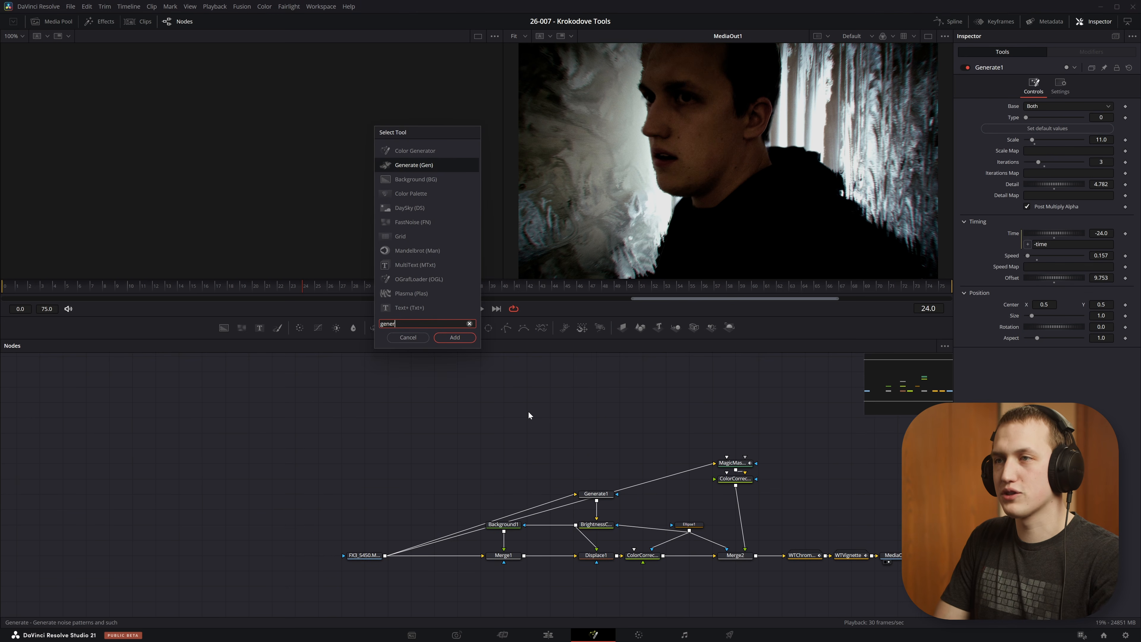
{"action": "key", "text": "Return"}
{"action": "left_click_drag", "start_coordinate": [385, 556], "coordinate": [526, 421]}
{"action": "key", "text": "2"}
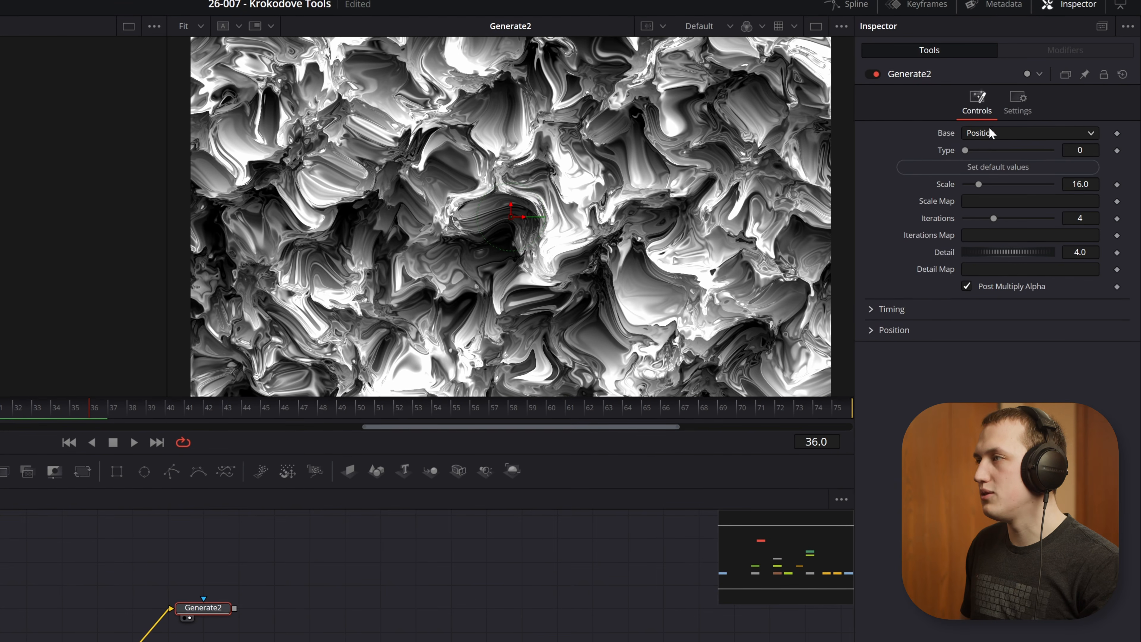
Step: Try the Pixel Value (RG is UV) base on Generate2, settle on Both, and check other frames
{"action": "left_click", "coordinate": [990, 131]}
{"action": "left_click", "coordinate": [1014, 167]}
{"action": "left_click_drag", "start_coordinate": [48, 416], "coordinate": [0, 416]}
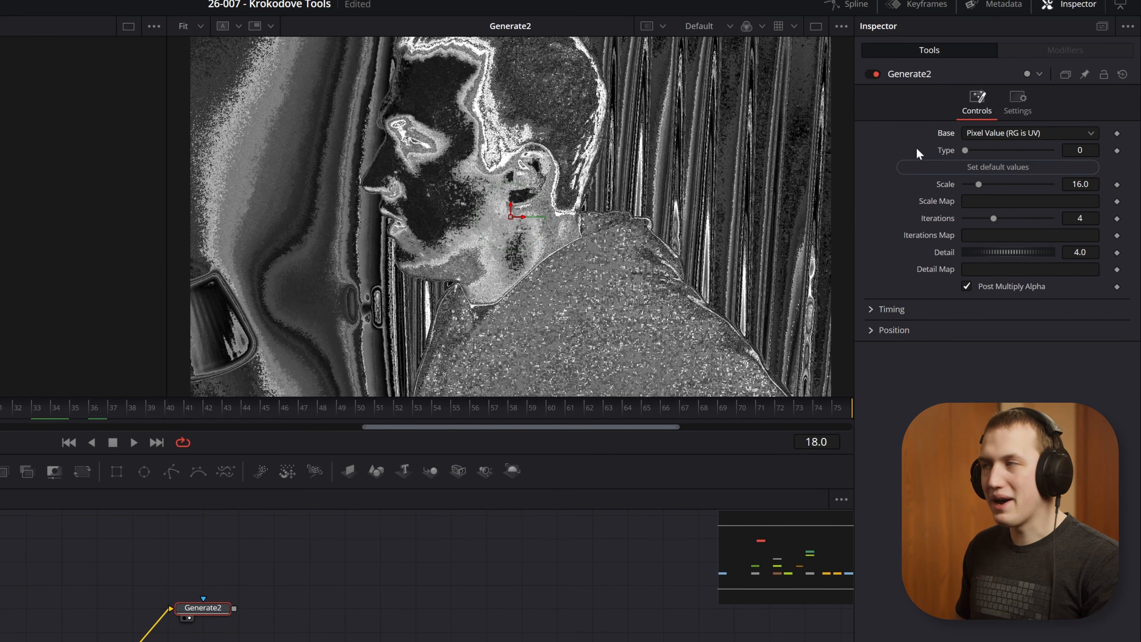
{"action": "left_click", "coordinate": [1042, 133]}
{"action": "left_click", "coordinate": [982, 178]}
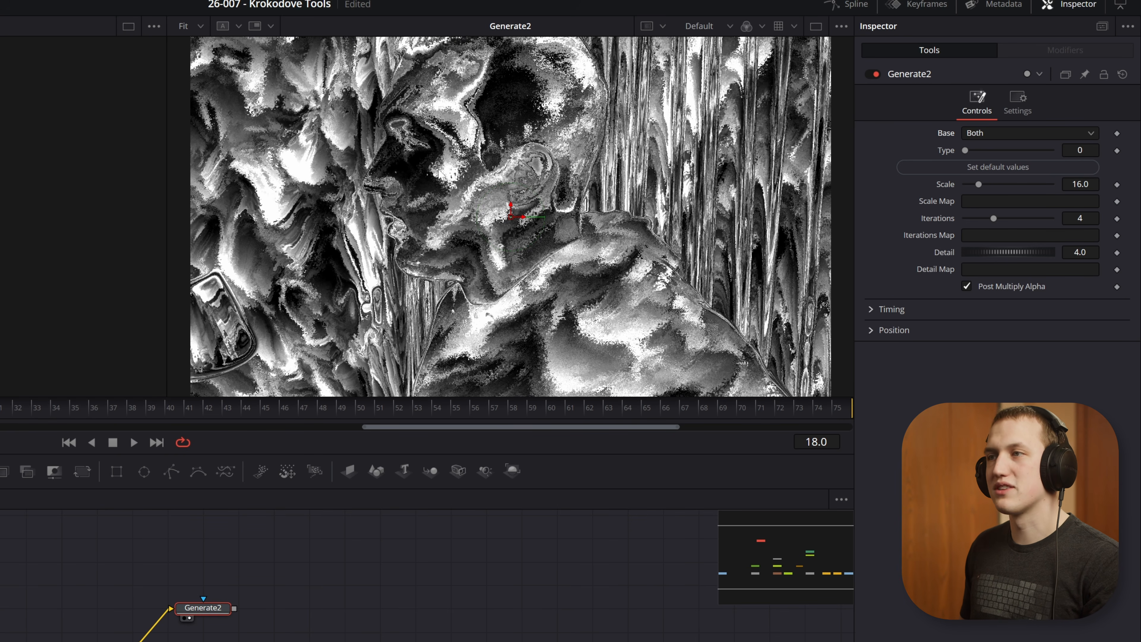
{"action": "left_click_drag", "start_coordinate": [0, 404], "coordinate": [379, 386]}
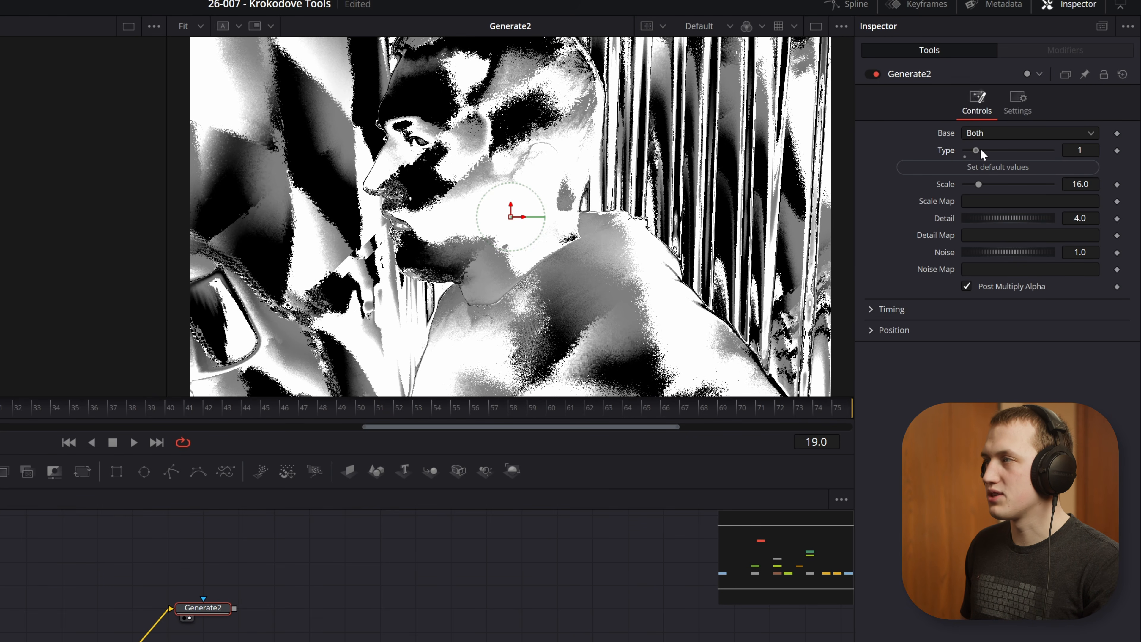
Step: Try Generate2 types 2 and 4, return to type 0, and set scale 7.1, iterations 3 and detail 4.116
{"action": "left_click_drag", "start_coordinate": [979, 149], "coordinate": [987, 150]}
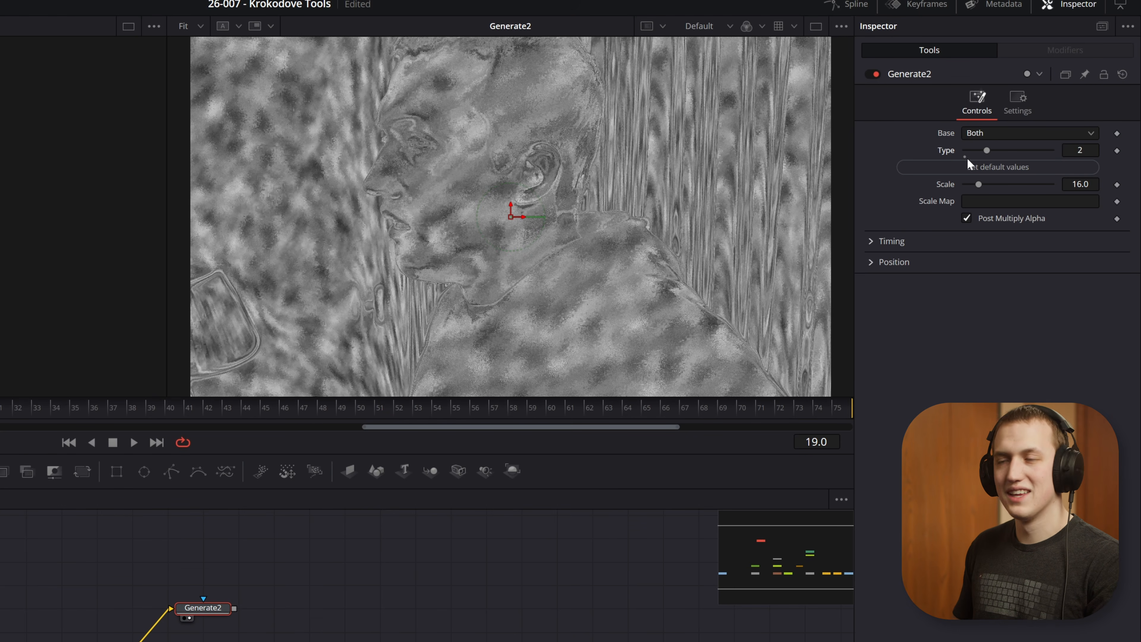
{"action": "left_click_drag", "start_coordinate": [987, 148], "coordinate": [1009, 148]}
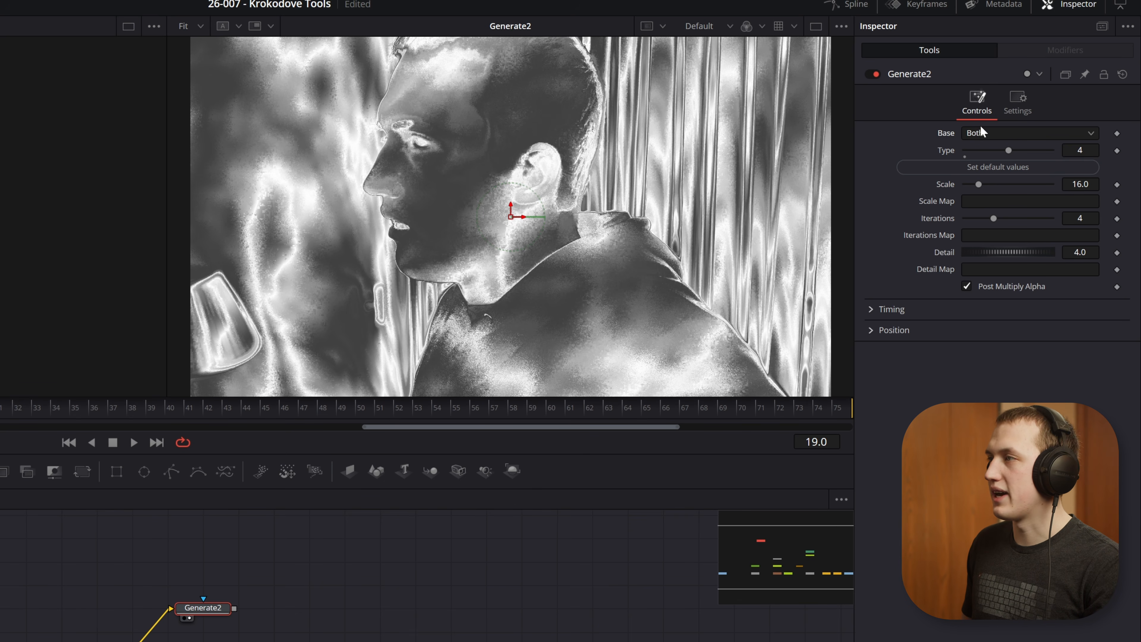
{"action": "left_click", "coordinate": [1003, 136]}
{"action": "left_click", "coordinate": [977, 188]}
{"action": "left_click_drag", "start_coordinate": [1011, 148], "coordinate": [998, 252]}
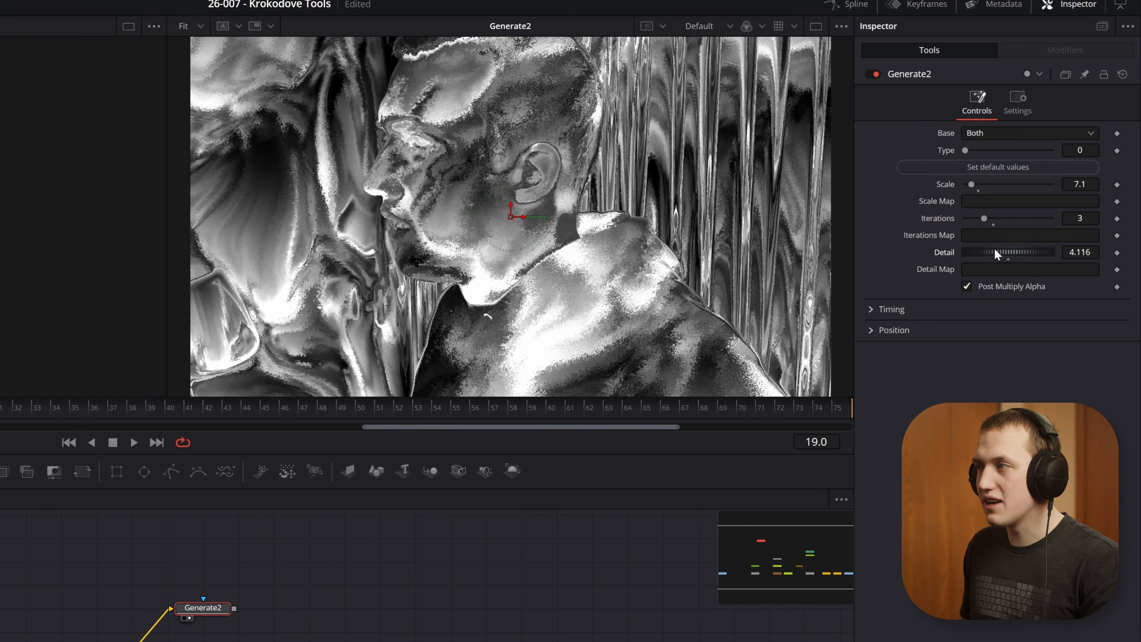
Step: Adjust Generate2's timing values and play back the animated noise pattern
{"action": "left_click", "coordinate": [872, 310]}
{"action": "left_click_drag", "start_coordinate": [990, 326], "coordinate": [973, 344]}
{"action": "key", "text": "space"}
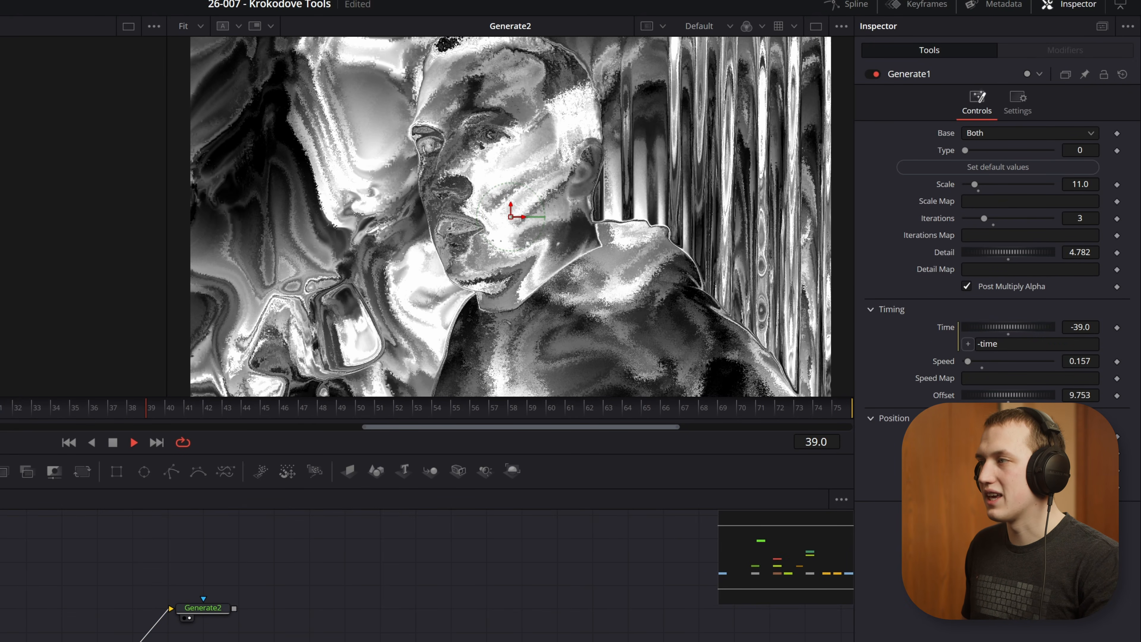
{"action": "key", "text": "space"}
{"action": "key", "text": "space"}
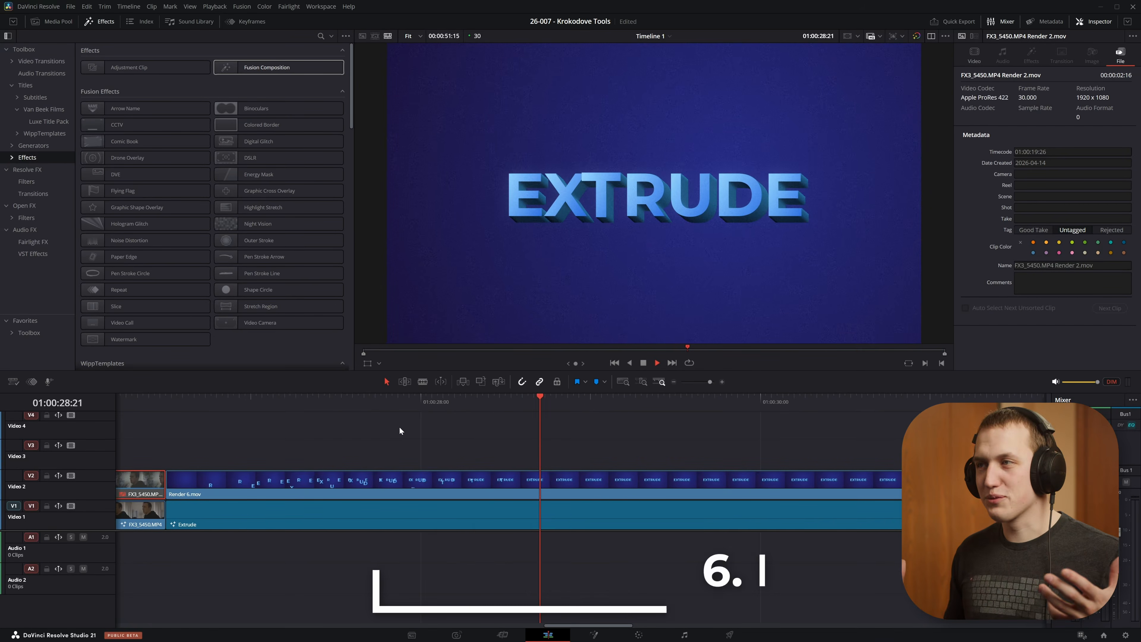
Step: Play the Extrude title clip on the edit timeline
{"action": "left_click", "coordinate": [198, 402]}
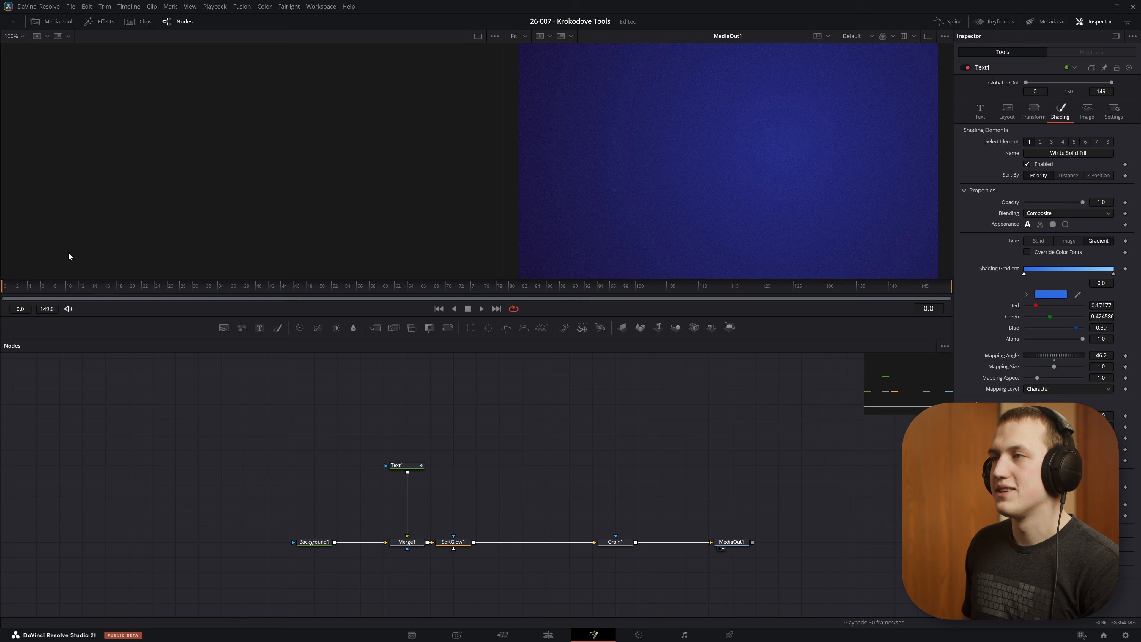
{"action": "key", "text": "space"}
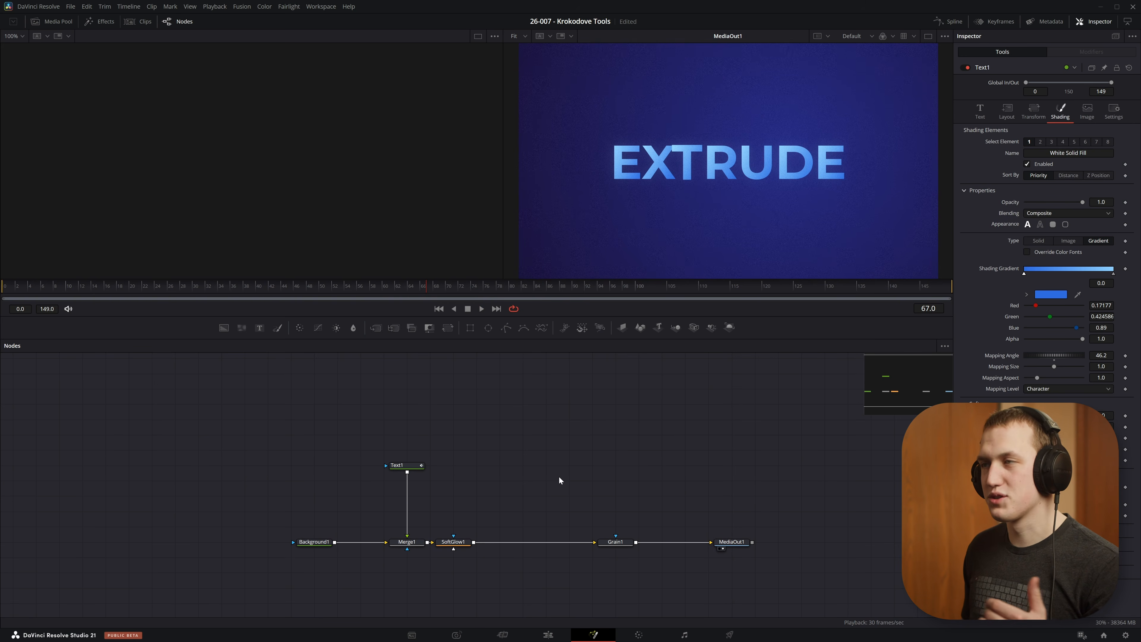
Step: Insert an Extrude node after Text1 and examine the letter edges up close in the viewer
{"action": "left_click_drag", "start_coordinate": [485, 482], "coordinate": [570, 470]}
{"action": "left_click", "coordinate": [496, 456]}
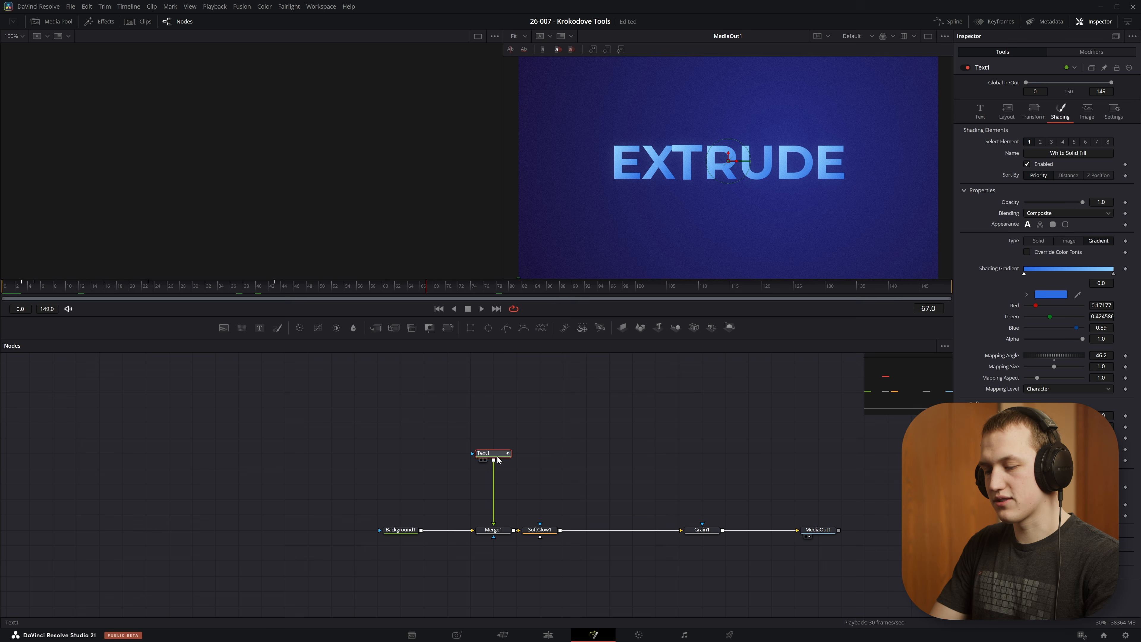
{"action": "key", "text": "shift+space"}
{"action": "type", "text": "extr"}
{"action": "key", "text": "Return"}
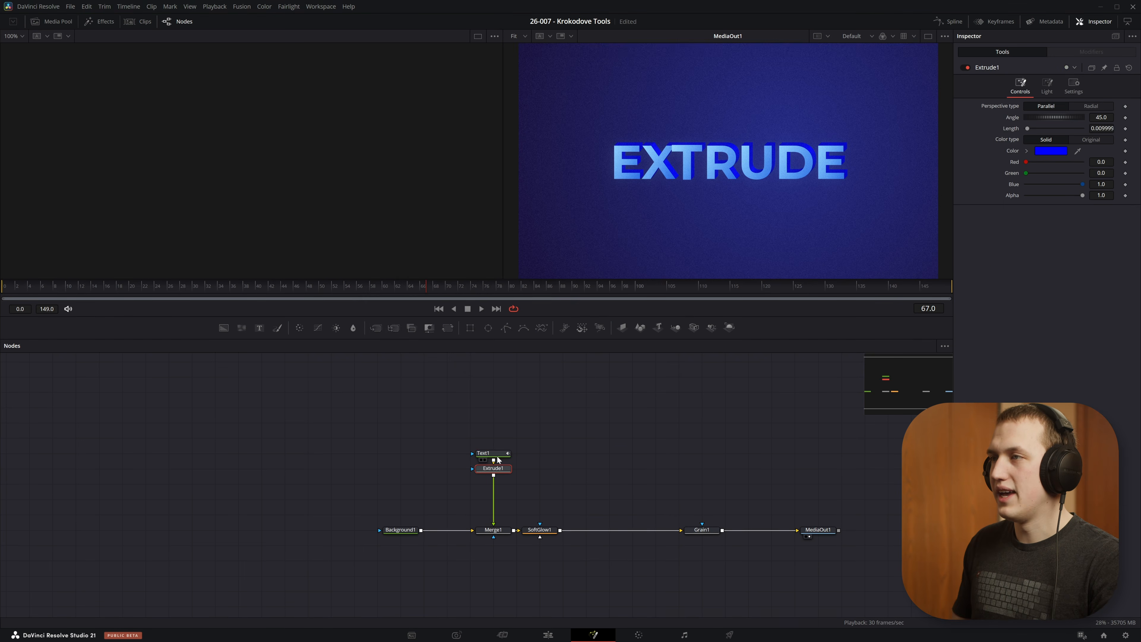
{"action": "scroll", "coordinate": [704, 157], "scroll_direction": "up", "scroll_amount": 5}
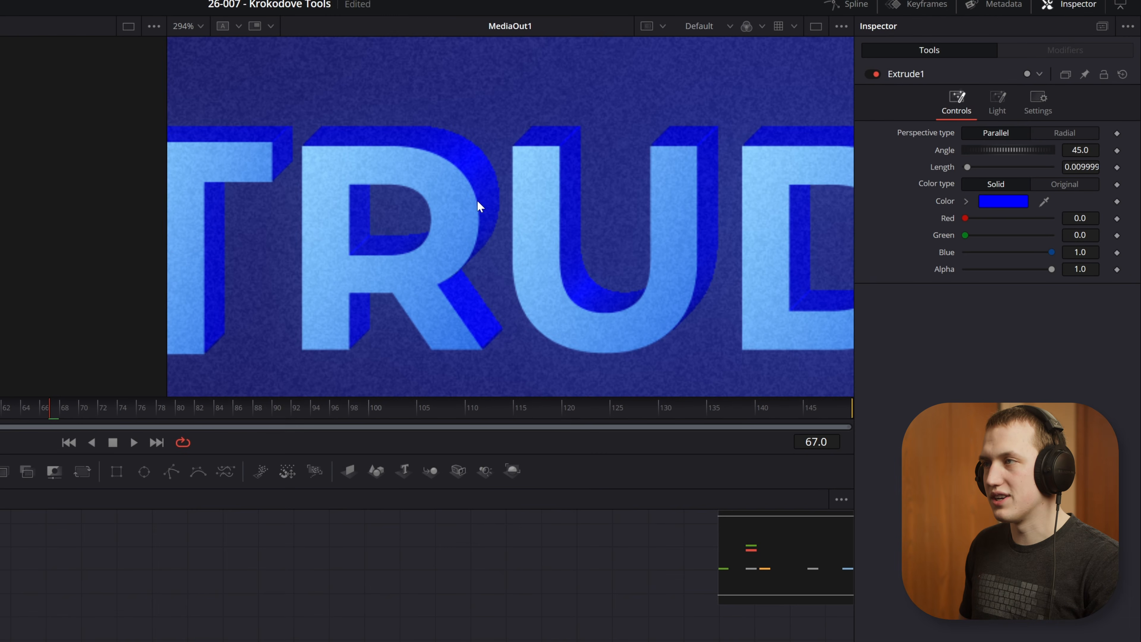
{"action": "scroll", "coordinate": [708, 144], "scroll_direction": "up", "scroll_amount": 2}
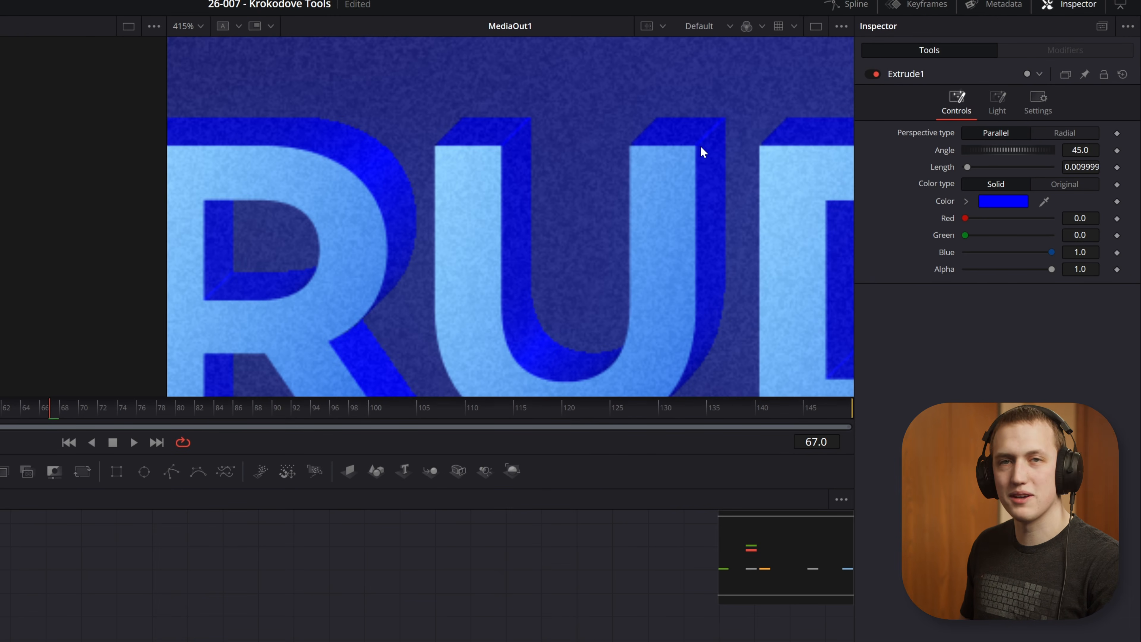
{"action": "key", "text": "ctrl+f"}
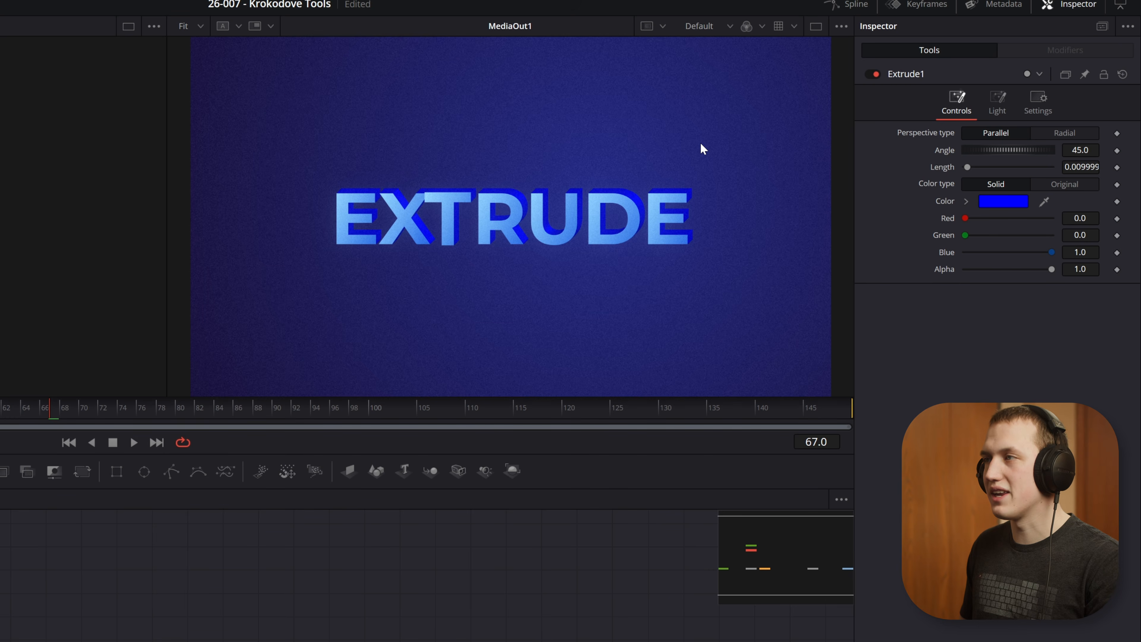
Step: Set the Extrude1 solid color to a lighter blue with hue 0.6, saturation 0.789 and value 1.0
{"action": "left_click", "coordinate": [965, 201]}
{"action": "left_click", "coordinate": [1082, 263]}
{"action": "left_click_drag", "start_coordinate": [1073, 214], "coordinate": [1052, 185]}
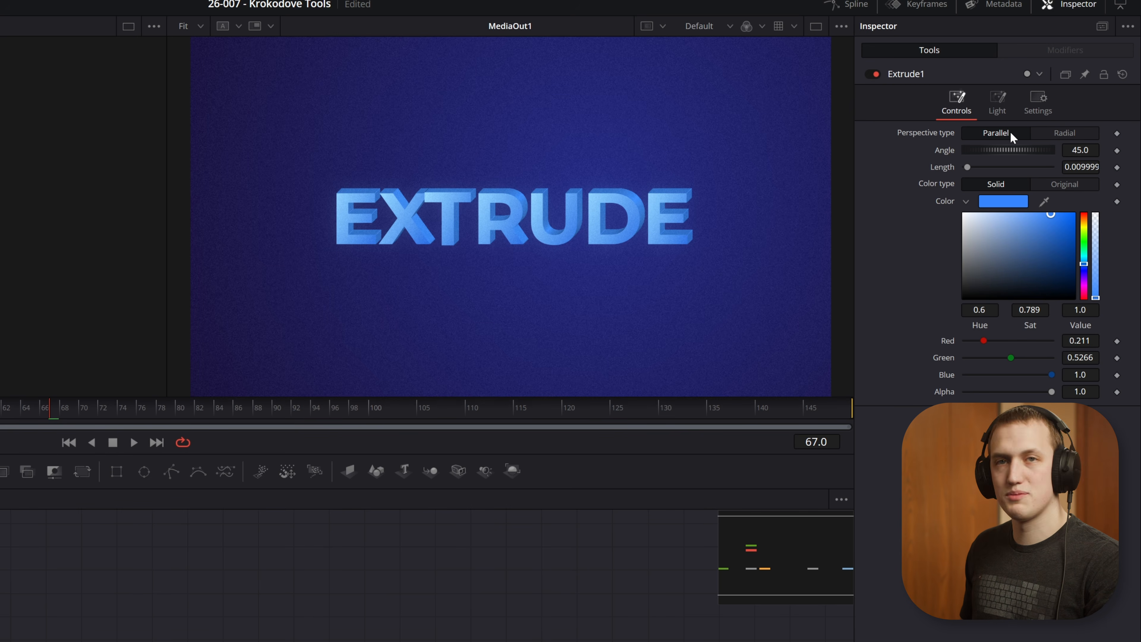
Step: Try the Radial perspective on Extrude1 with length 0.4016 and the center at about 0.795, 0.914
{"action": "left_click", "coordinate": [1075, 133]}
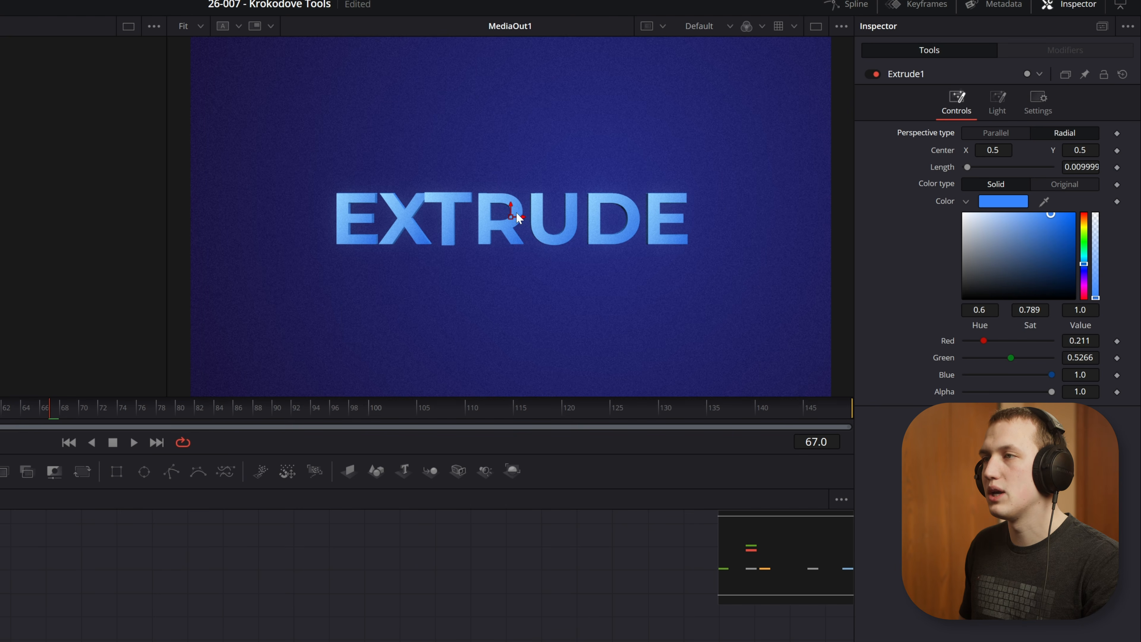
{"action": "left_click_drag", "start_coordinate": [515, 220], "coordinate": [410, 92]}
{"action": "left_click_drag", "start_coordinate": [966, 167], "coordinate": [1034, 167]}
{"action": "left_click_drag", "start_coordinate": [409, 88], "coordinate": [700, 72]}
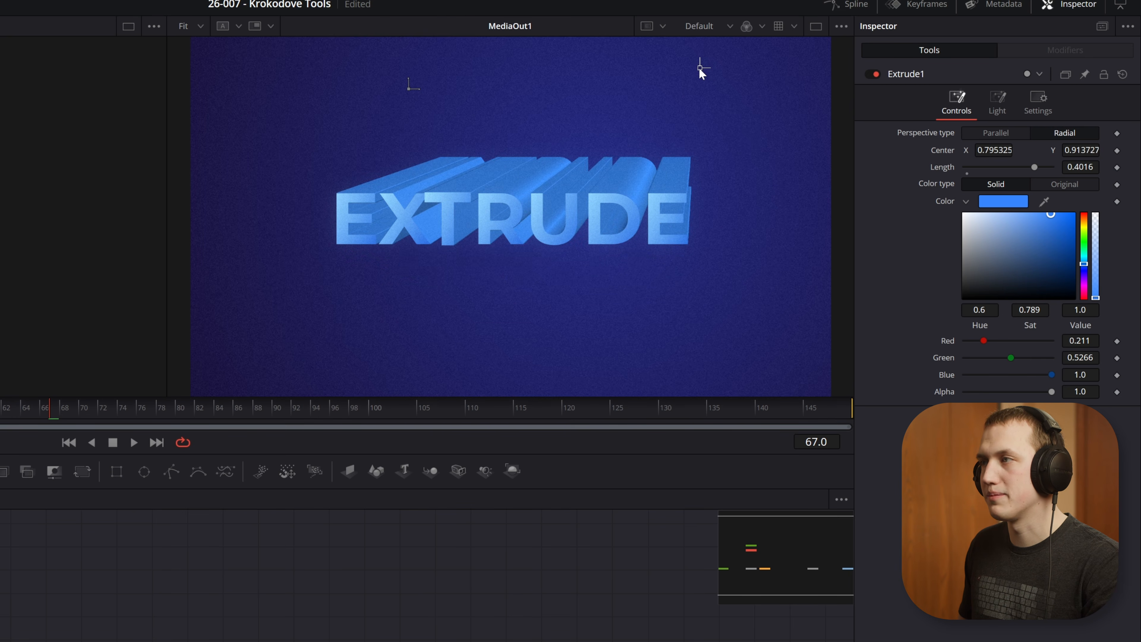
Step: Switch Extrude1 to the Parallel perspective with angle 300.7 and length 0.0119
{"action": "left_click", "coordinate": [1016, 128]}
{"action": "left_click_drag", "start_coordinate": [1027, 165], "coordinate": [1061, 168]}
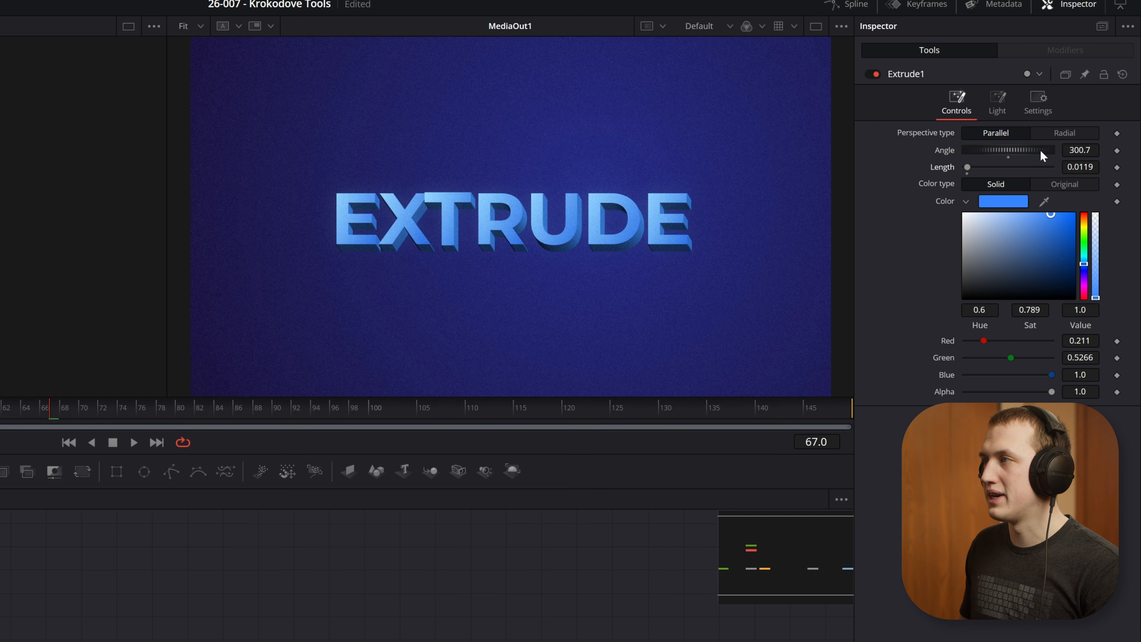
Step: Compare Extrude1 with and without its light, keep the light enabled, and set the light angle to 78.9
{"action": "left_click", "coordinate": [1005, 110]}
{"action": "left_click", "coordinate": [998, 131]}
{"action": "left_click", "coordinate": [998, 131]}
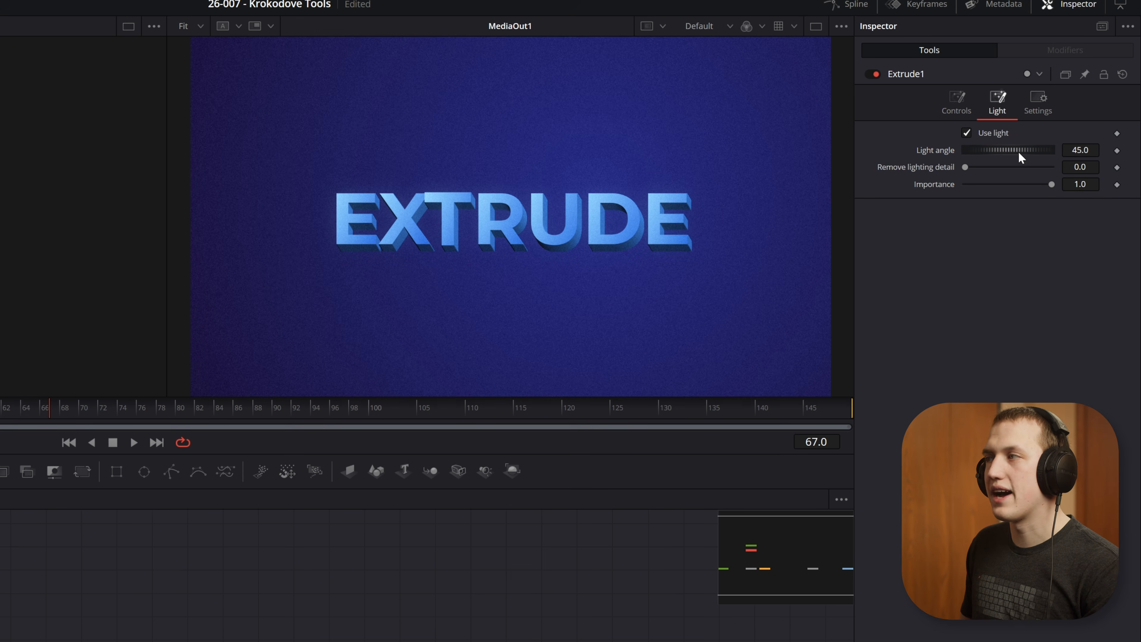
{"action": "mouse_move", "coordinate": [1007, 148]}
{"action": "left_mouse_down"}
{"action": "mouse_move", "coordinate": [1098, 154]}
{"action": "mouse_move", "coordinate": [1004, 162]}
{"action": "mouse_move", "coordinate": [1027, 162]}
{"action": "mouse_move", "coordinate": [1017, 163]}
{"action": "left_mouse_up"}
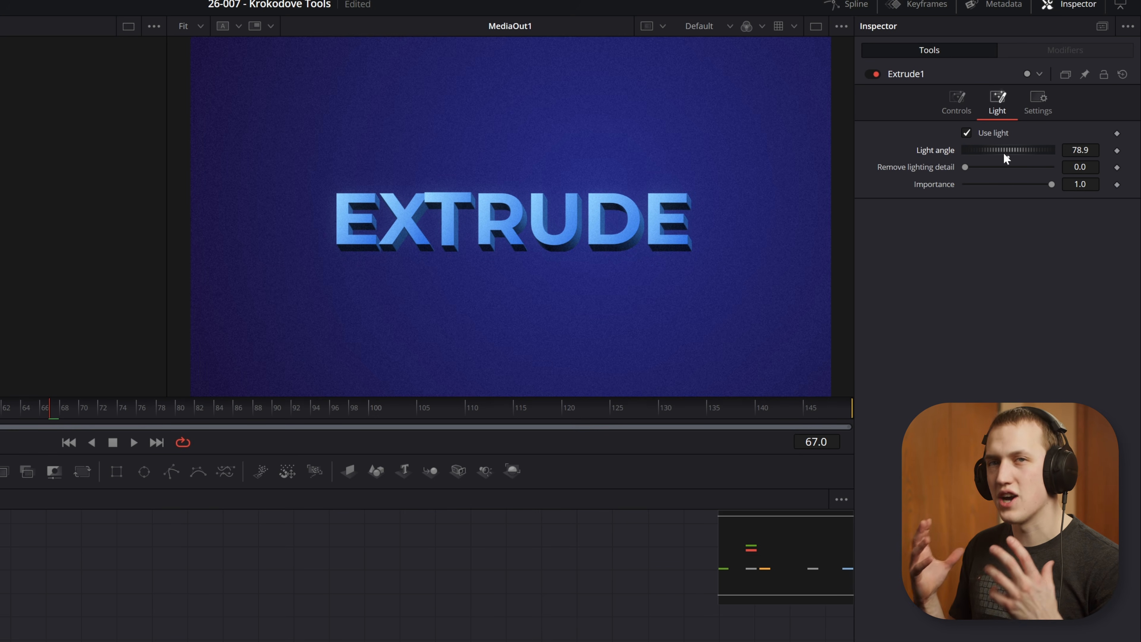
Step: Preview the Stretch title composition and inspect the Stretch1 node's settings
{"action": "key", "text": "space"}
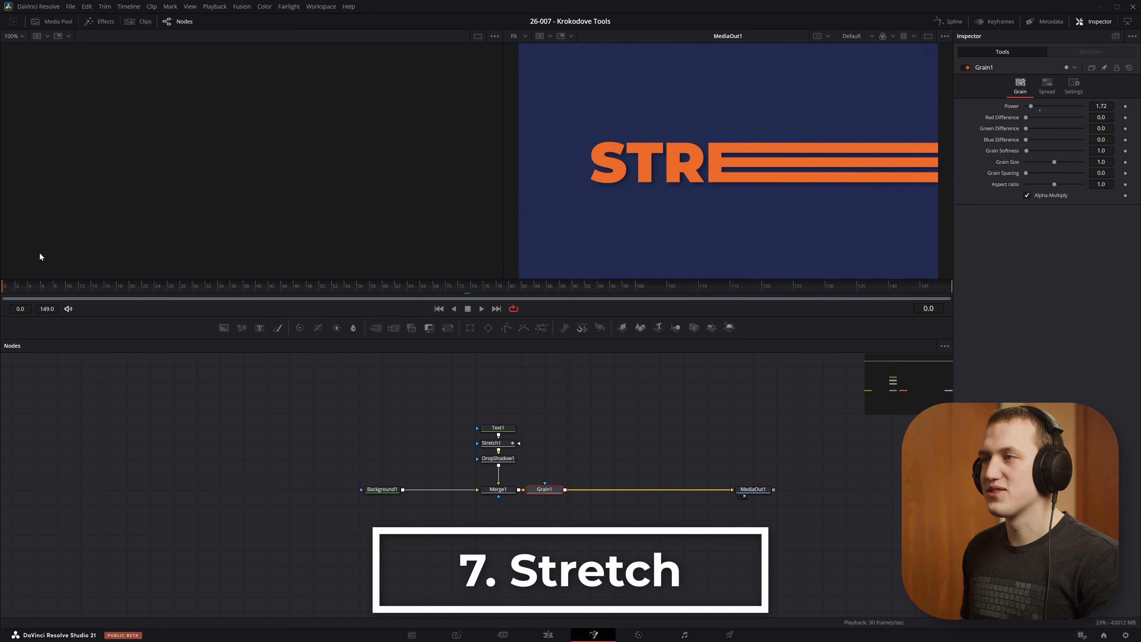
{"action": "key", "text": "space"}
{"action": "scroll", "coordinate": [497, 446], "scroll_direction": "up", "scroll_amount": 3}
{"action": "left_click", "coordinate": [500, 449]}
{"action": "key", "text": "Left"}
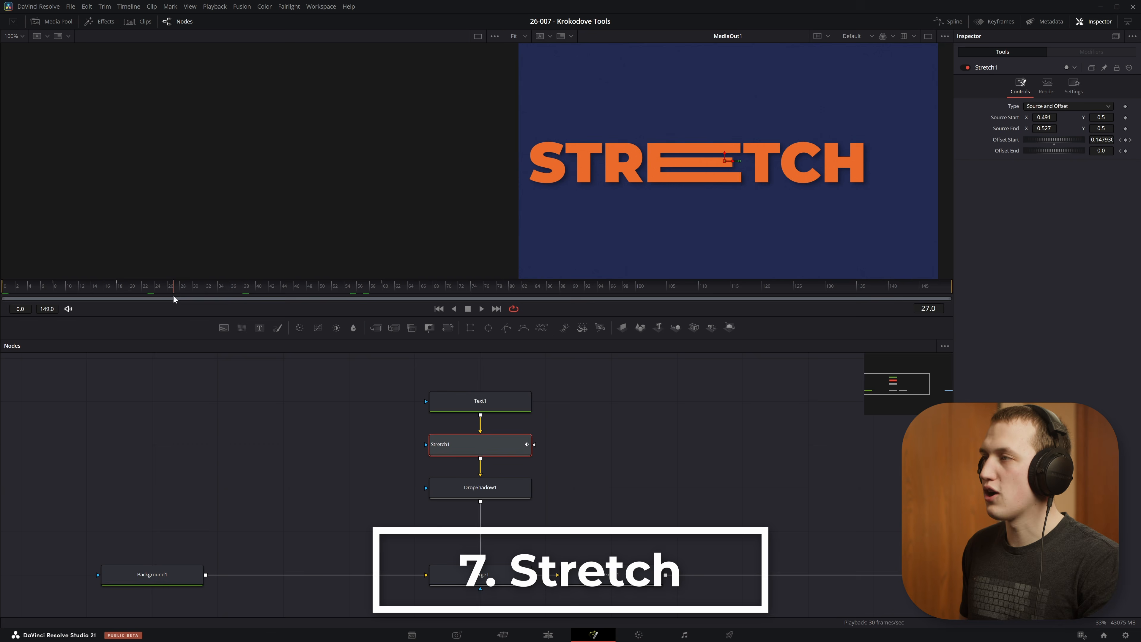
Step: Detach Stretch1 from the node chain, move it aside, and insert a new Stretch node after Text1
{"action": "scroll", "coordinate": [573, 514], "scroll_direction": "down", "scroll_amount": 4}
{"action": "left_click_drag", "start_coordinate": [539, 525], "coordinate": [800, 504]}
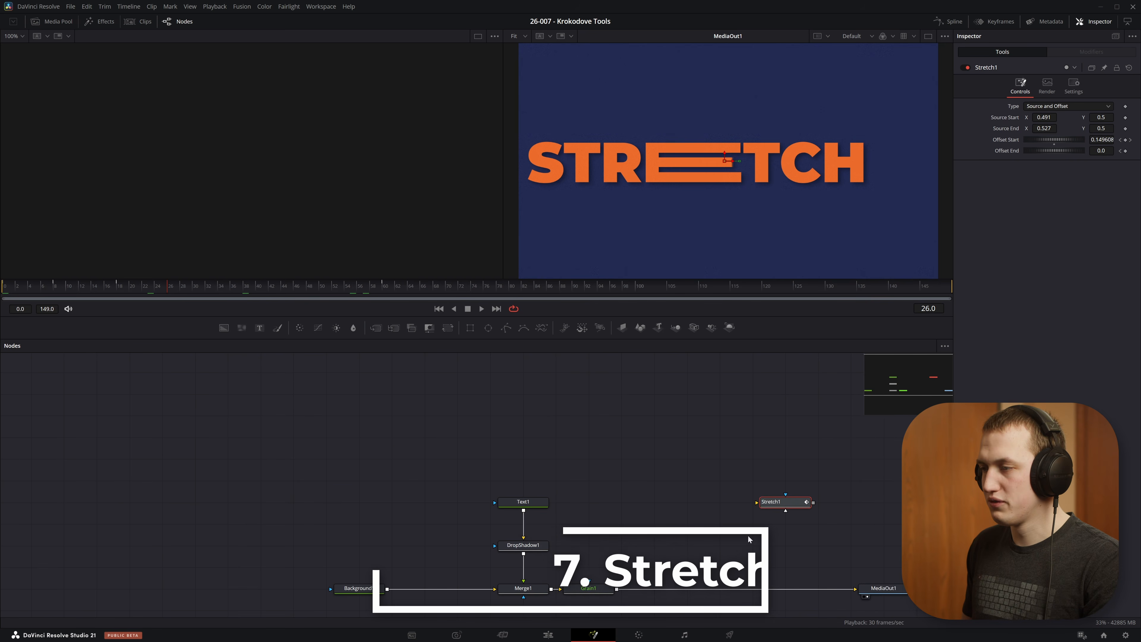
{"action": "left_click", "coordinate": [536, 481]}
{"action": "key", "text": "shift+space"}
{"action": "type", "text": "extrustrech"}
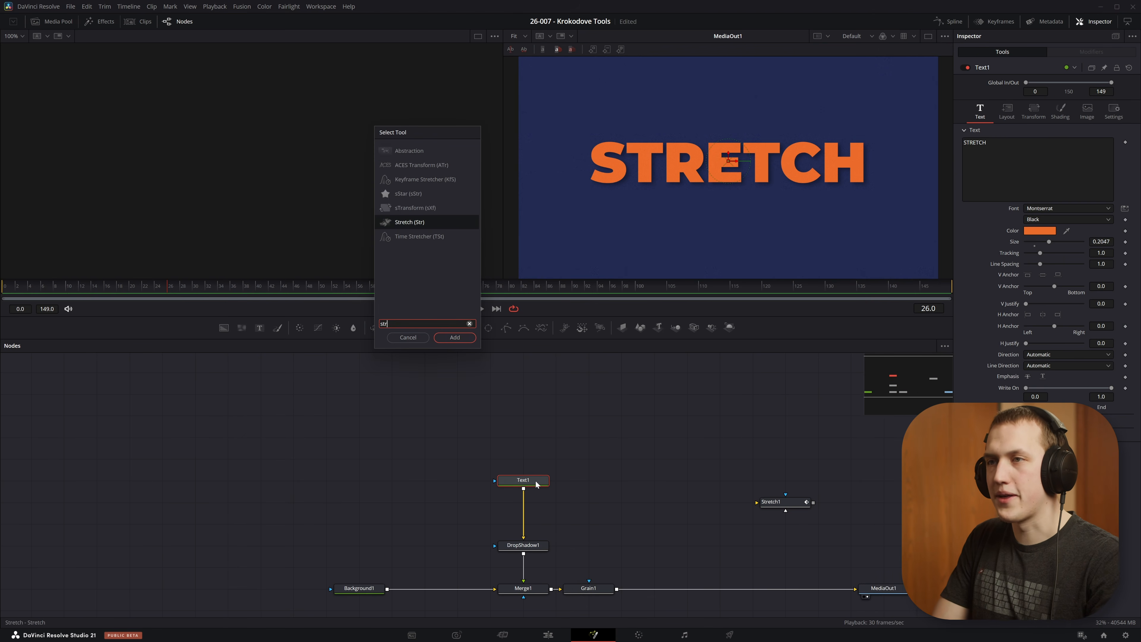
{"action": "key", "text": "BackSpace"}
{"action": "key", "text": "BackSpace"}
{"action": "key", "text": "Return"}
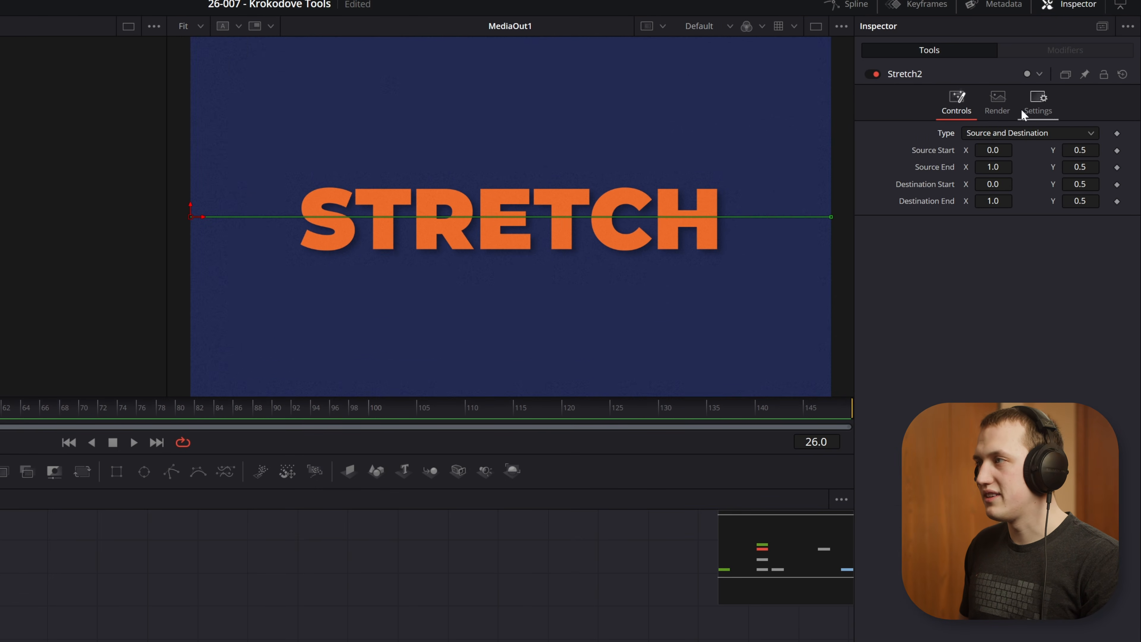
Step: Show Text1 in the first viewer and reselect the Stretch2 node to edit its controls
{"action": "left_click", "coordinate": [523, 480]}
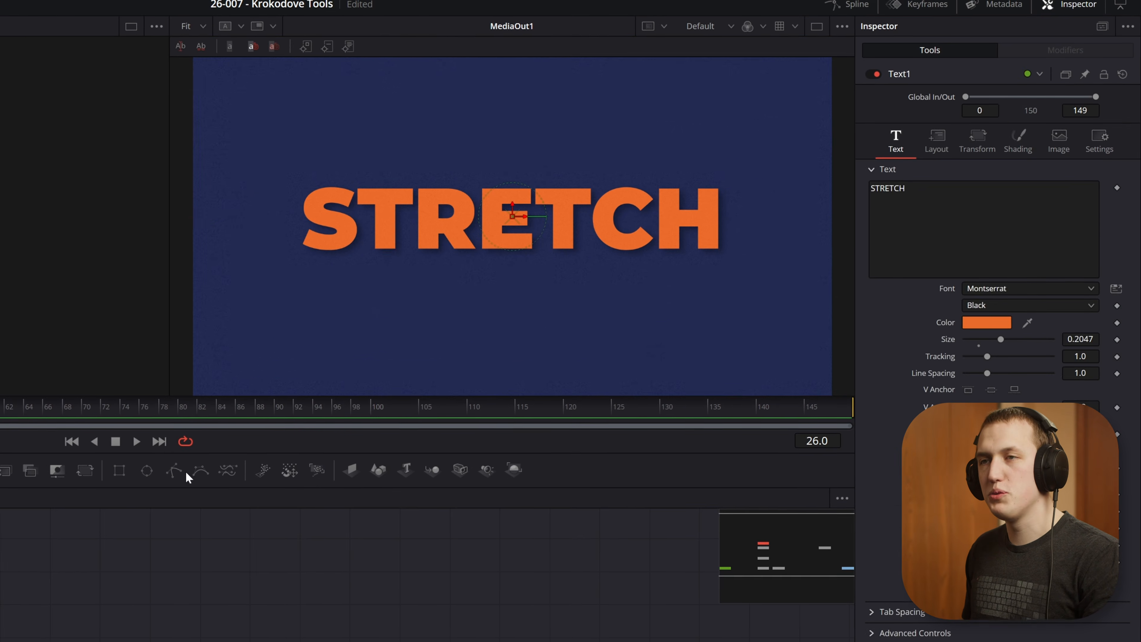
{"action": "key", "text": "1"}
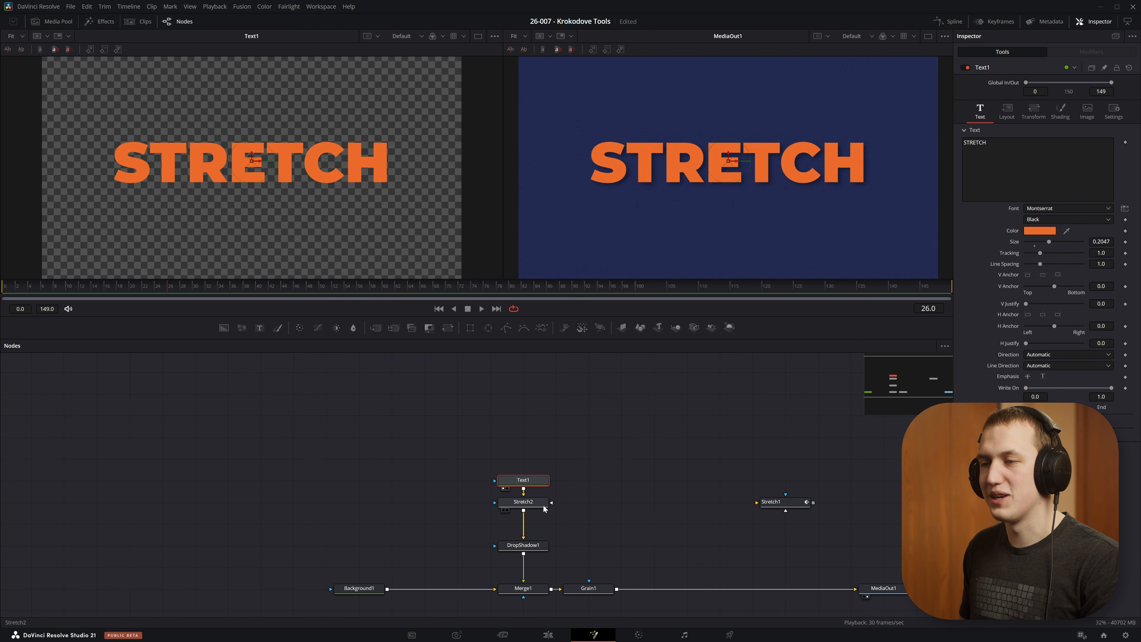
{"action": "left_click", "coordinate": [537, 503]}
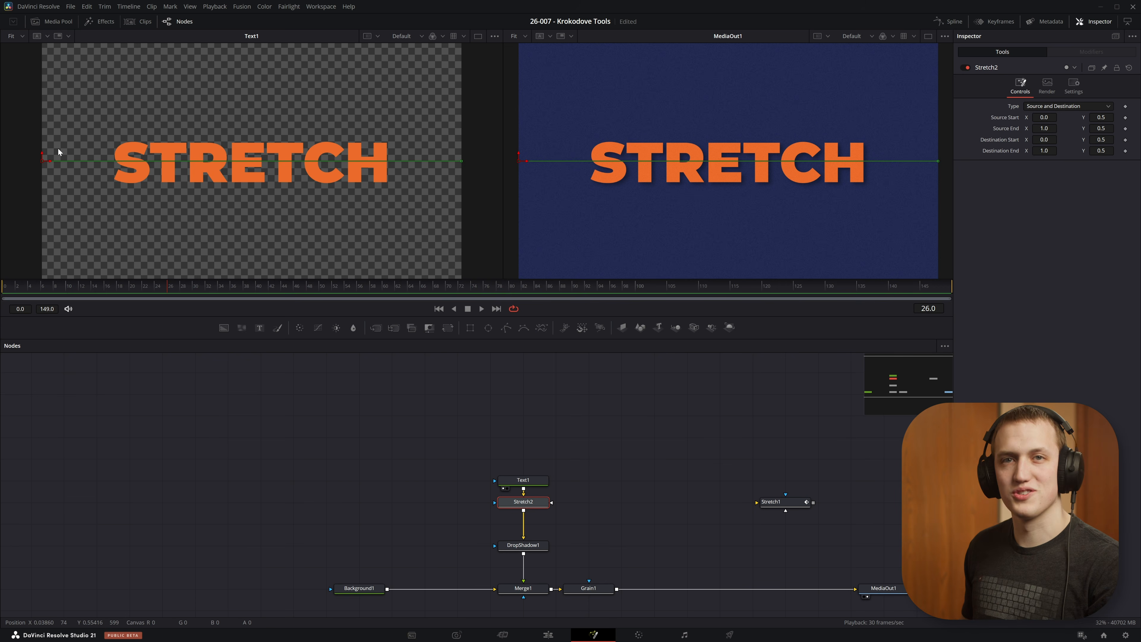
Step: Narrow Stretch2's source range to the arms of the middle E, with start X 0.486044 and end X 0.514142
{"action": "left_click_drag", "start_coordinate": [519, 161], "coordinate": [623, 161]}
{"action": "left_click_drag", "start_coordinate": [1044, 129], "coordinate": [922, 129]}
{"action": "scroll", "coordinate": [267, 163], "scroll_direction": "up", "scroll_amount": 2}
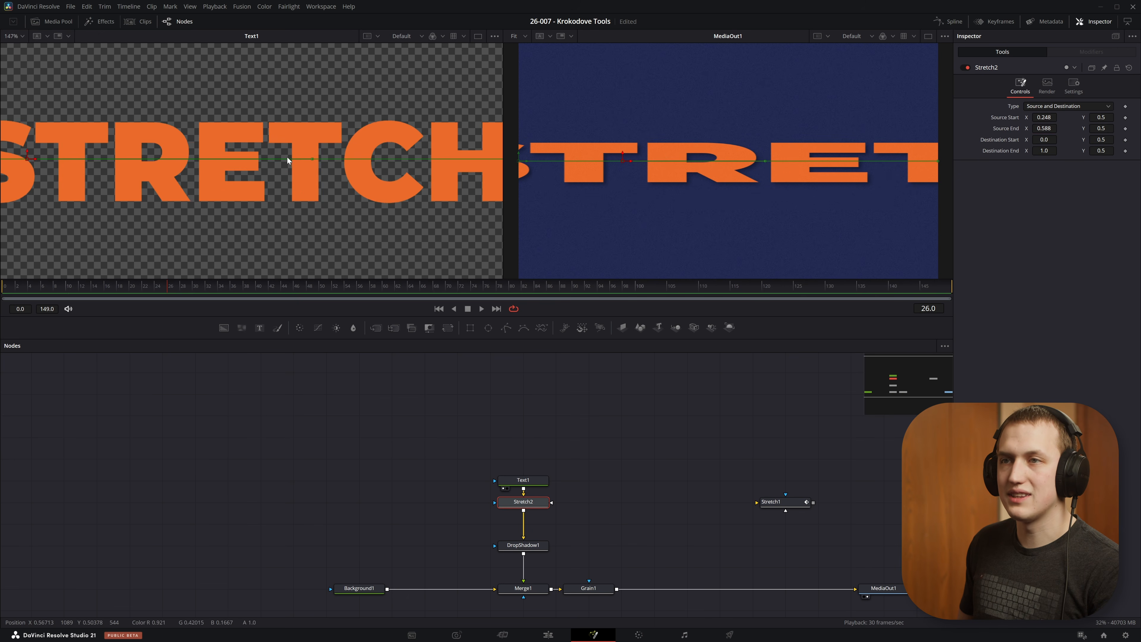
{"action": "left_click_drag", "start_coordinate": [288, 157], "coordinate": [350, 157]}
{"action": "left_click_drag", "start_coordinate": [96, 158], "coordinate": [295, 163]}
{"action": "left_click_drag", "start_coordinate": [374, 158], "coordinate": [315, 158]}
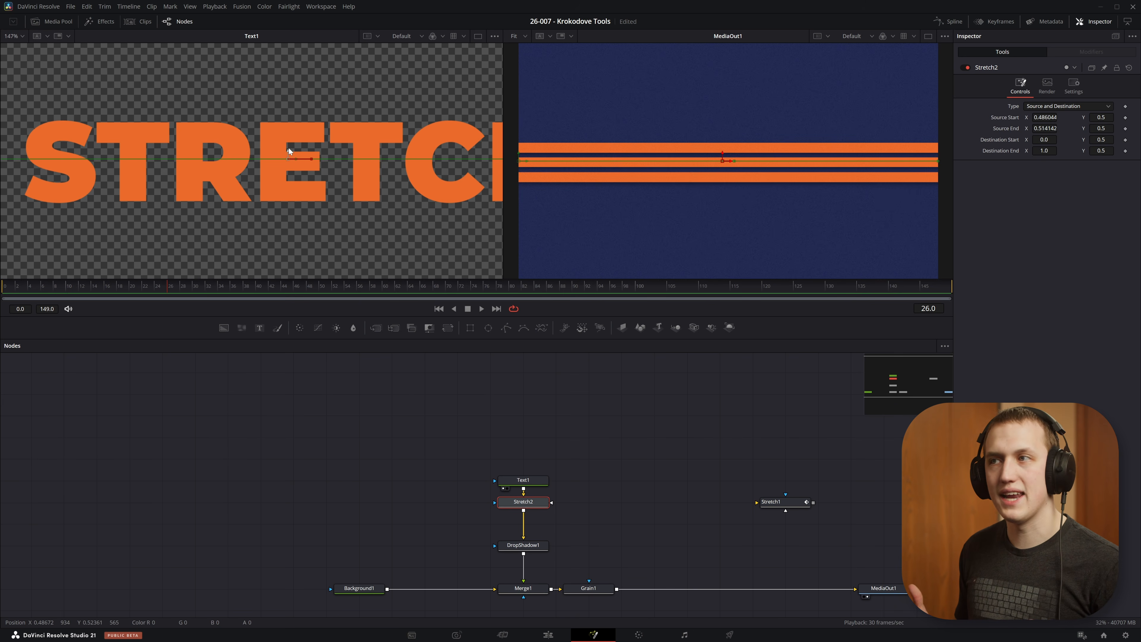
Step: Set Stretch2's destination start X to 0.307 and destination end X to 0.562
{"action": "scroll", "coordinate": [755, 226], "scroll_direction": "down", "scroll_amount": 2}
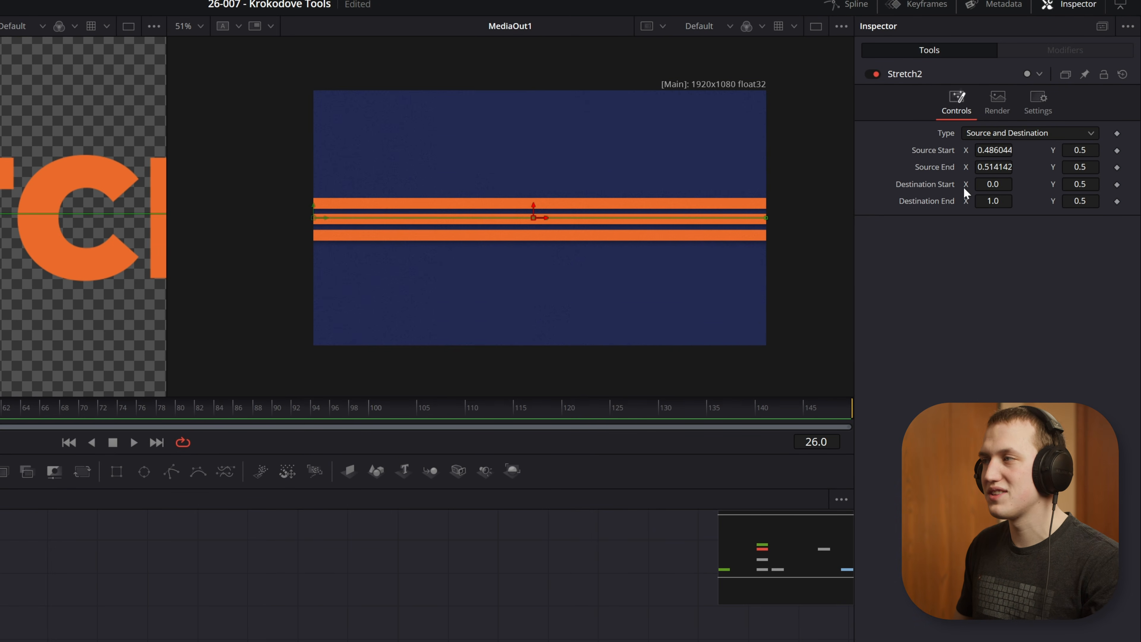
{"action": "left_click_drag", "start_coordinate": [993, 184], "coordinate": [796, 201]}
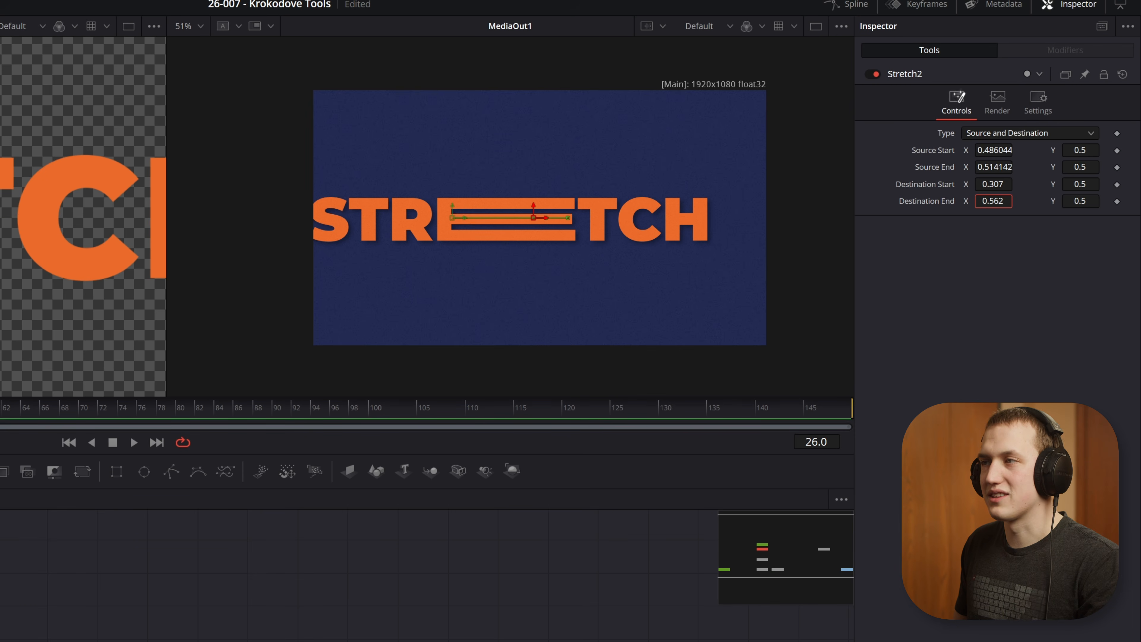
Step: Set Stretch2's destination end X to 0.566 and destination start X to 0.434 for a narrower stretch centred in the word
{"action": "mouse_move", "coordinate": [1080, 200]}
{"action": "left_mouse_down"}
{"action": "mouse_move", "coordinate": [1140, 201]}
{"action": "mouse_move", "coordinate": [959, 201]}
{"action": "mouse_move", "coordinate": [1078, 201]}
{"action": "left_mouse_up"}
{"action": "left_click_drag", "start_coordinate": [1080, 184], "coordinate": [1135, 184]}
{"action": "left_click_drag", "start_coordinate": [1135, 184], "coordinate": [1140, 184]}
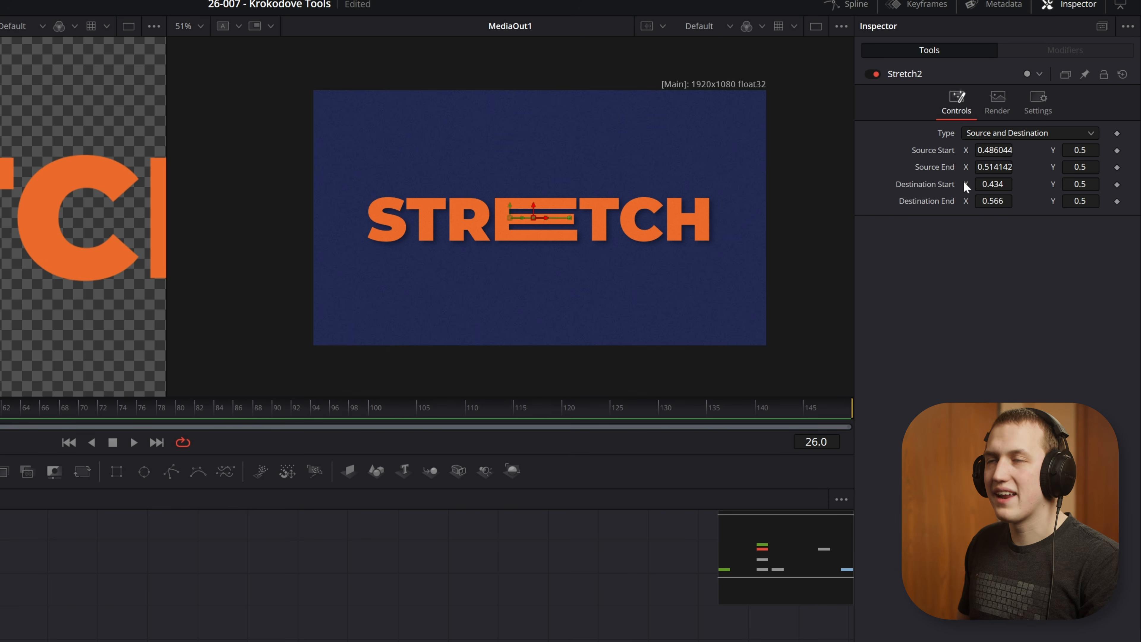
Step: Switch Stretch2 to Source and Offset, with an offset start of 0.029 and an offset end of -0.0594
{"action": "left_click", "coordinate": [990, 139]}
{"action": "left_click", "coordinate": [993, 167]}
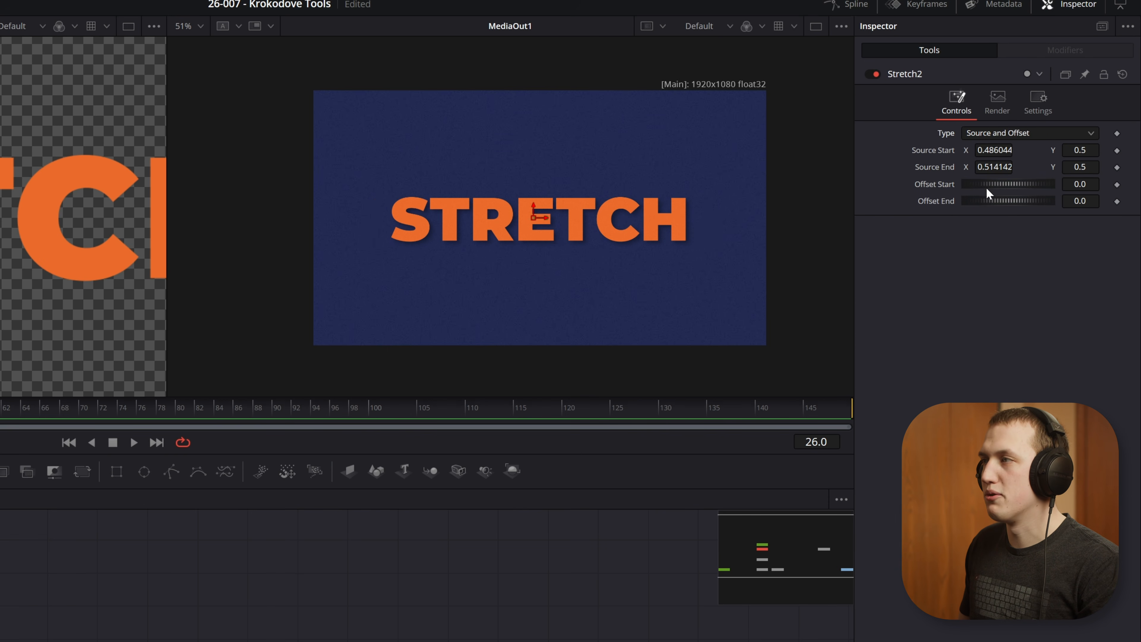
{"action": "scroll", "coordinate": [541, 211], "scroll_direction": "up", "scroll_amount": 6}
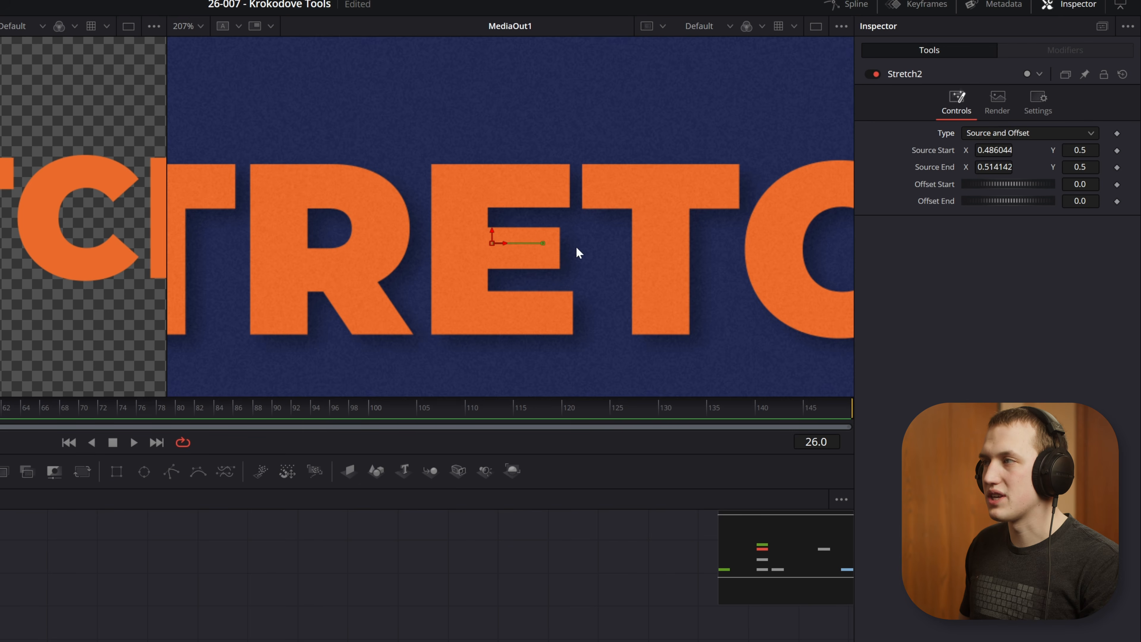
{"action": "key", "text": "ctrl+f"}
{"action": "left_click_drag", "start_coordinate": [1018, 187], "coordinate": [961, 219]}
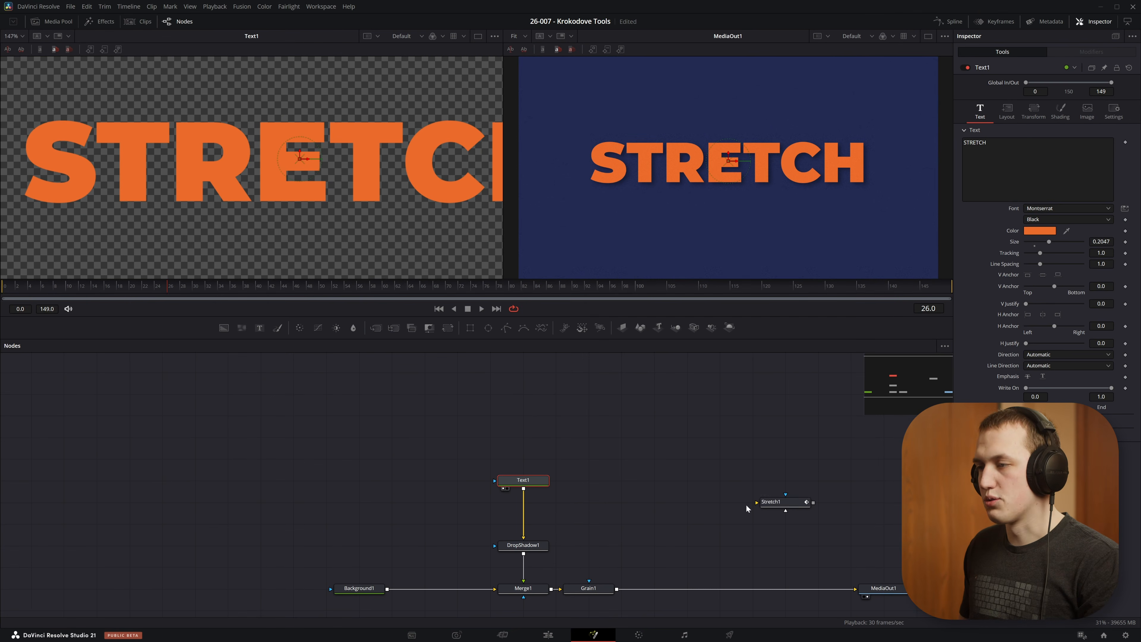
Step: Restore Stretch1 to the chain between Text1 and DropShadow1 and review its animation at frame 117 and back to the start
{"action": "left_click_drag", "start_coordinate": [789, 501], "coordinate": [527, 522]}
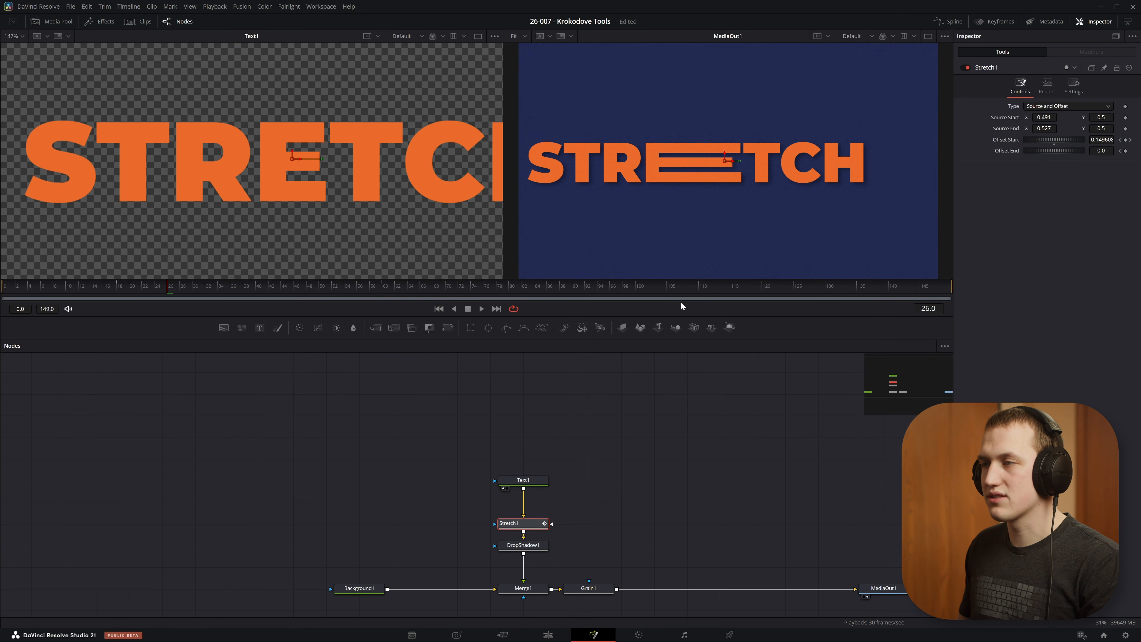
{"action": "left_click", "coordinate": [742, 285]}
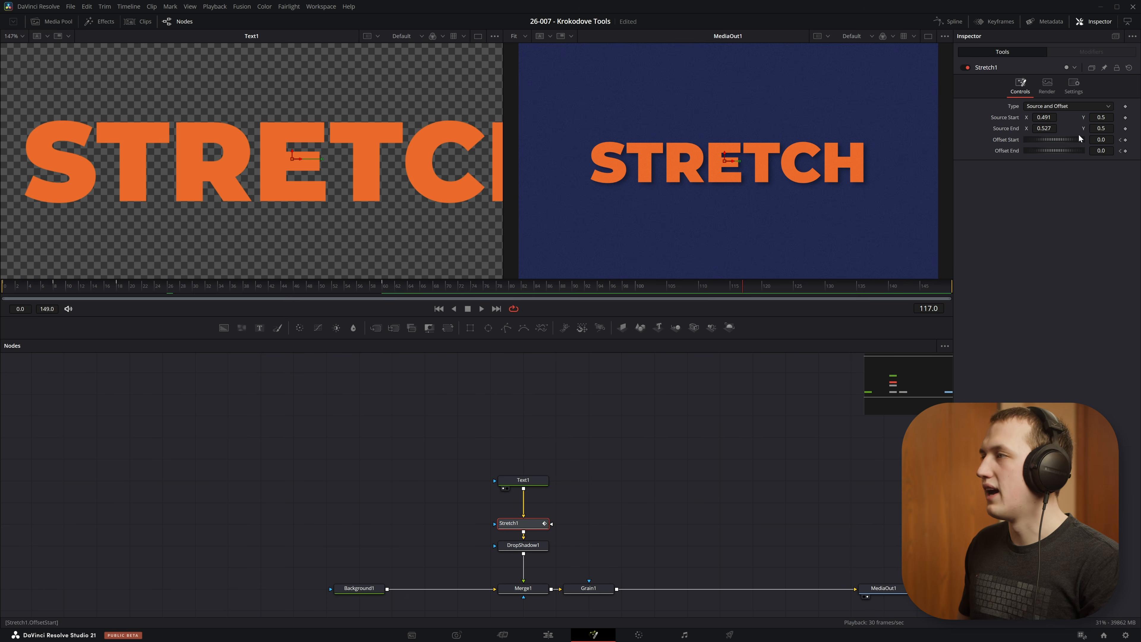
{"action": "left_click_drag", "start_coordinate": [309, 288], "coordinate": [2, 290]}
Step: Preview the BEVEL NODE composition up to frame 61, and delete its Bevel1, Background2 and ColorCorrector1 nodes
{"action": "key", "text": "space"}
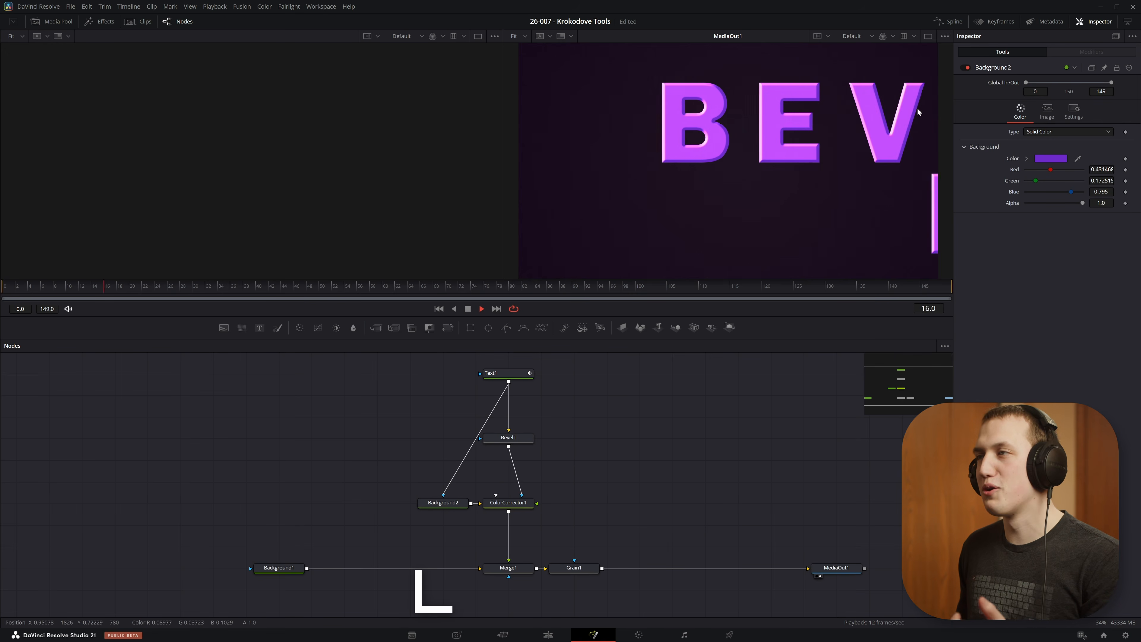
{"action": "key", "text": "space"}
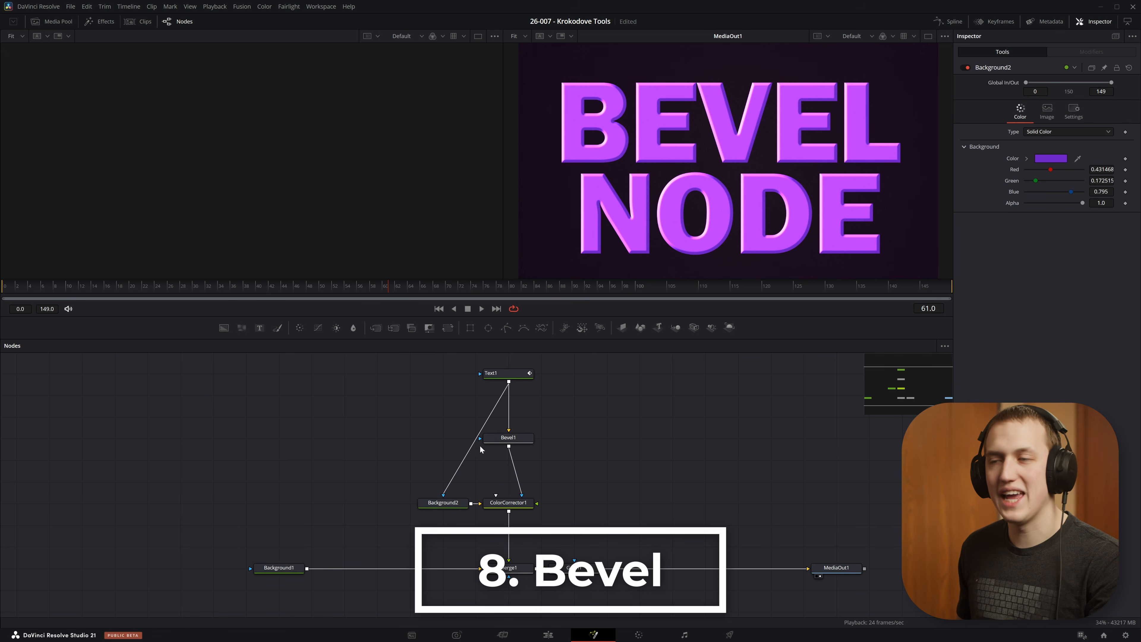
{"action": "left_click_drag", "start_coordinate": [590, 403], "coordinate": [325, 529]}
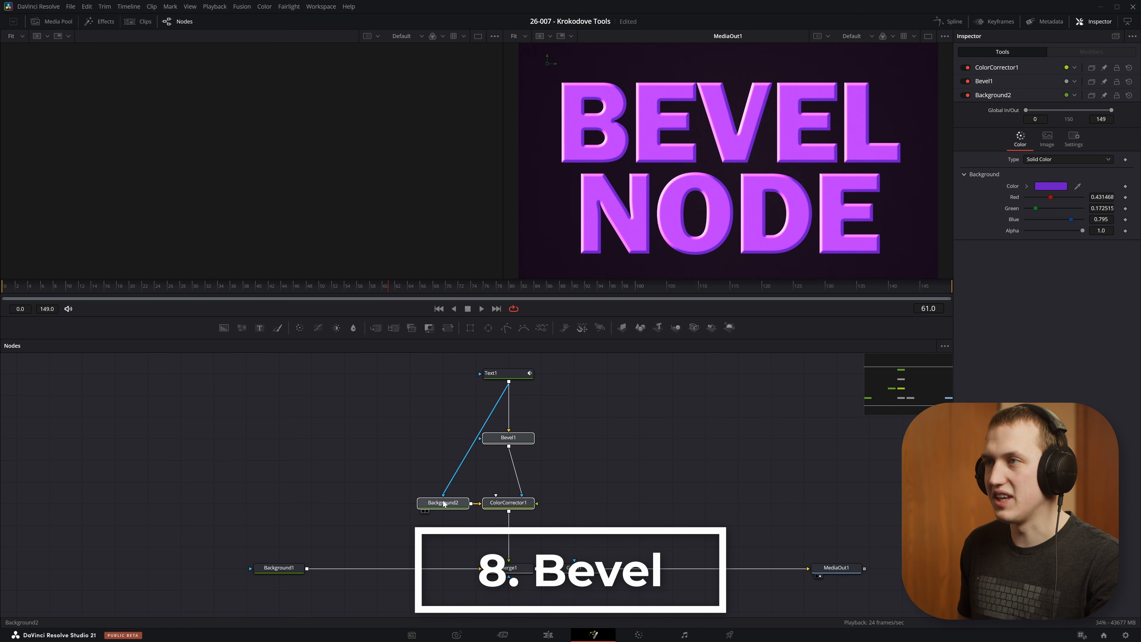
{"action": "key", "text": "Delete"}
Step: Add a new Bevel node and connect it between Text1 and Merge1's foreground
{"action": "key", "text": "shift+space"}
{"action": "type", "text": "bevel"}
{"action": "key", "text": "Return"}
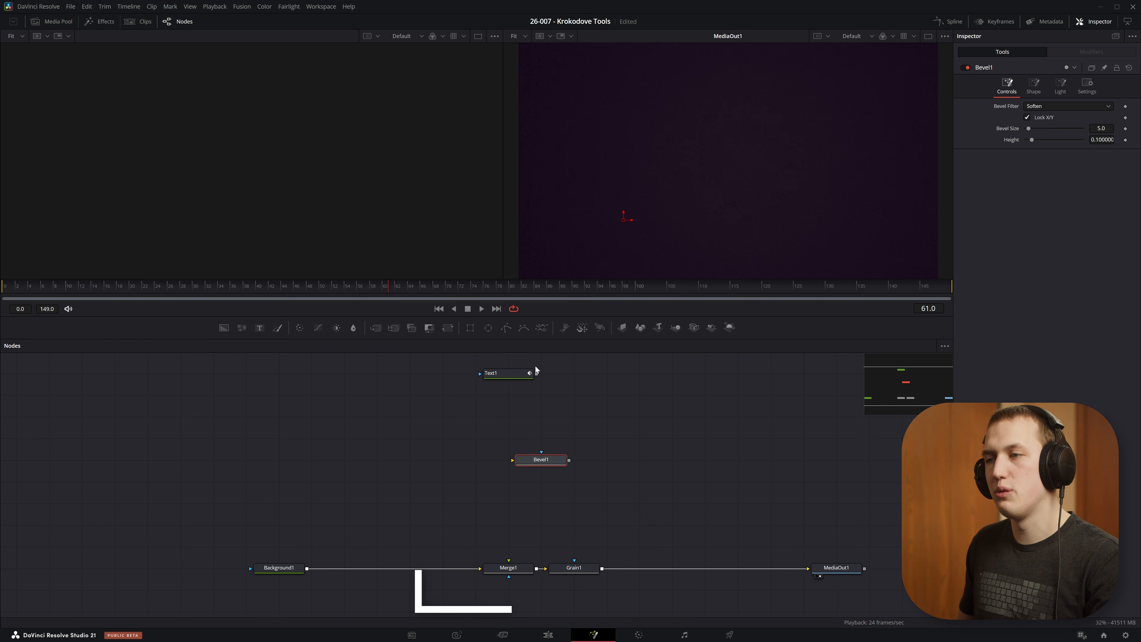
{"action": "left_click_drag", "start_coordinate": [537, 374], "coordinate": [509, 560]}
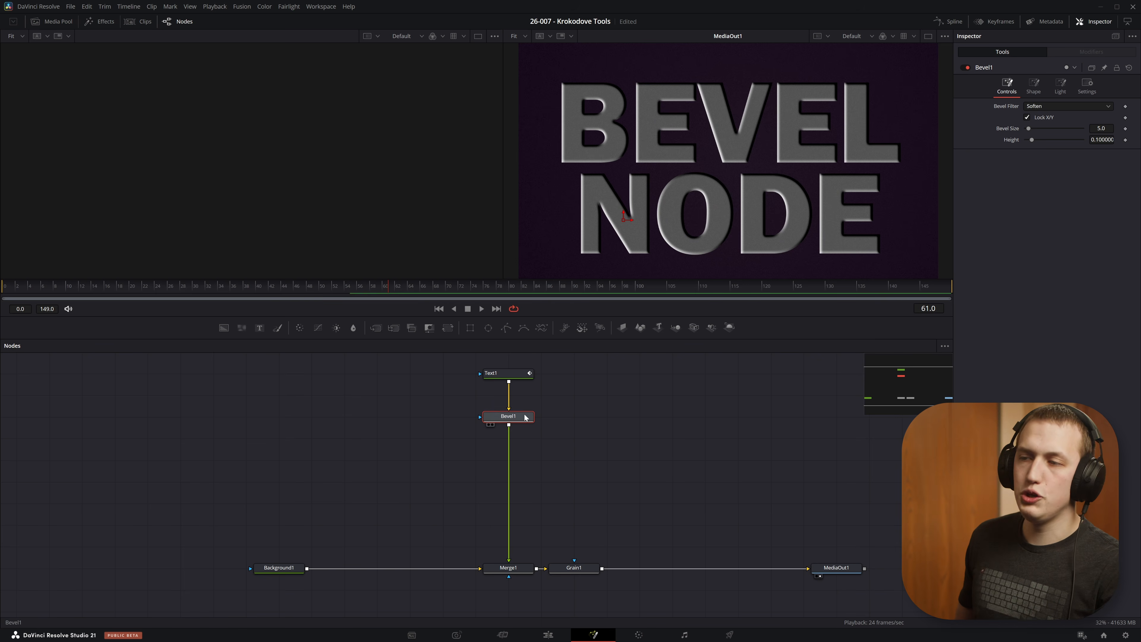
Step: Show Text1 in the first viewer and reselect the Bevel1 node to edit its controls
{"action": "left_click", "coordinate": [490, 372]}
{"action": "key", "text": "1"}
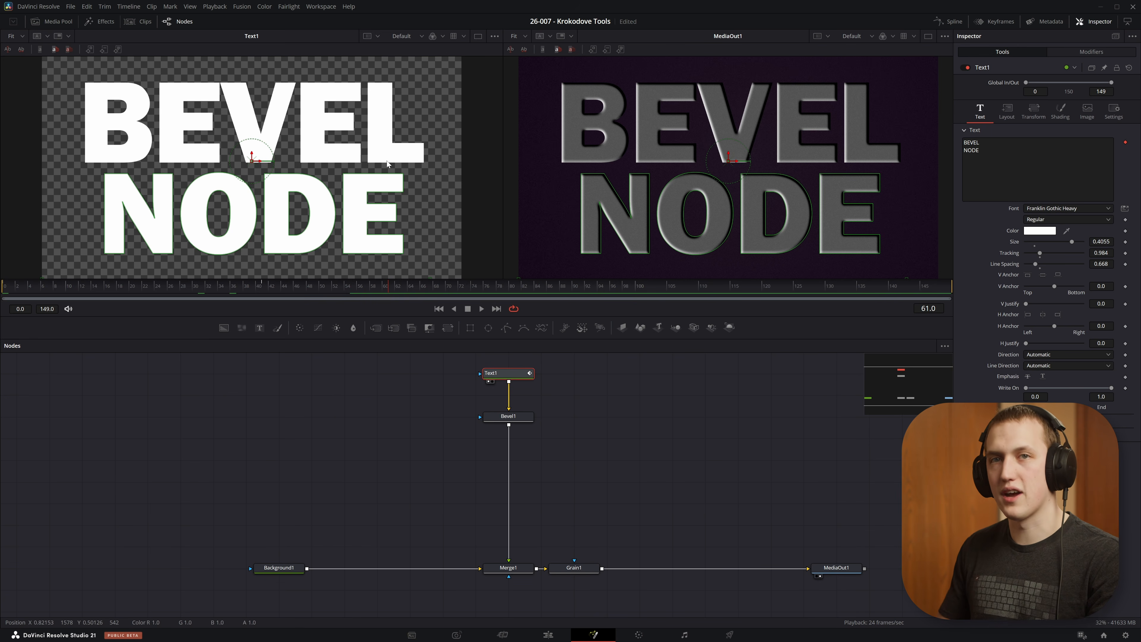
{"action": "left_click", "coordinate": [508, 416]}
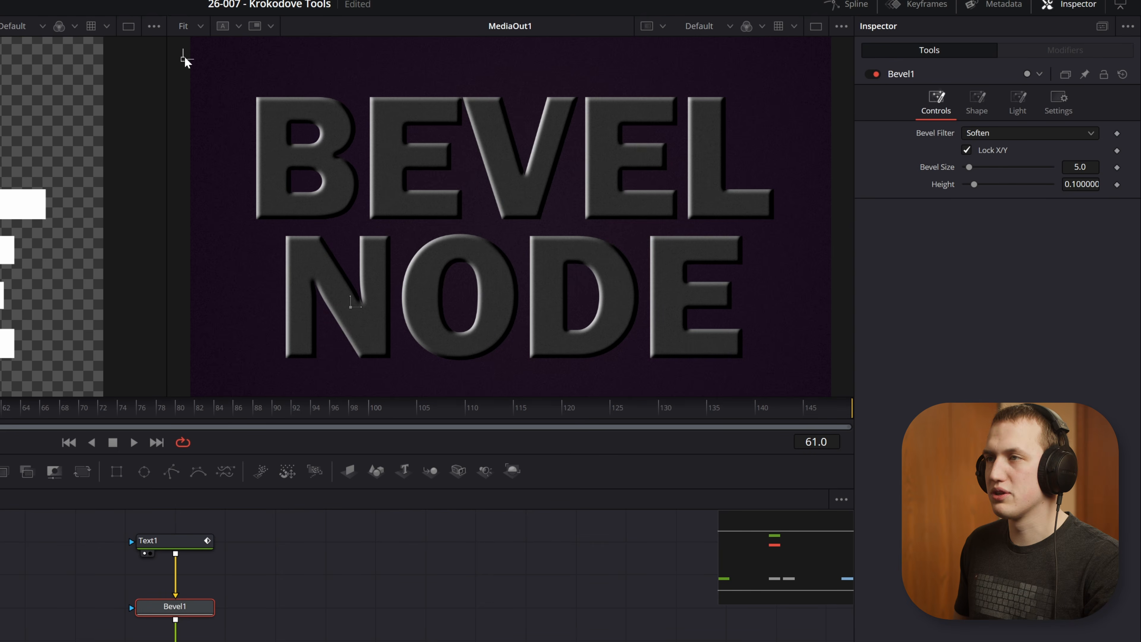
Step: Keep Bevel1's filter on Soften and set its bevel size to 3.1 and height to 0.1733
{"action": "left_click", "coordinate": [996, 134]}
{"action": "left_click", "coordinate": [994, 132]}
{"action": "scroll", "coordinate": [265, 100], "scroll_direction": "up", "scroll_amount": 5}
{"action": "scroll", "coordinate": [264, 100], "scroll_direction": "down", "scroll_amount": 2}
{"action": "left_click_drag", "start_coordinate": [264, 100], "coordinate": [438, 122]}
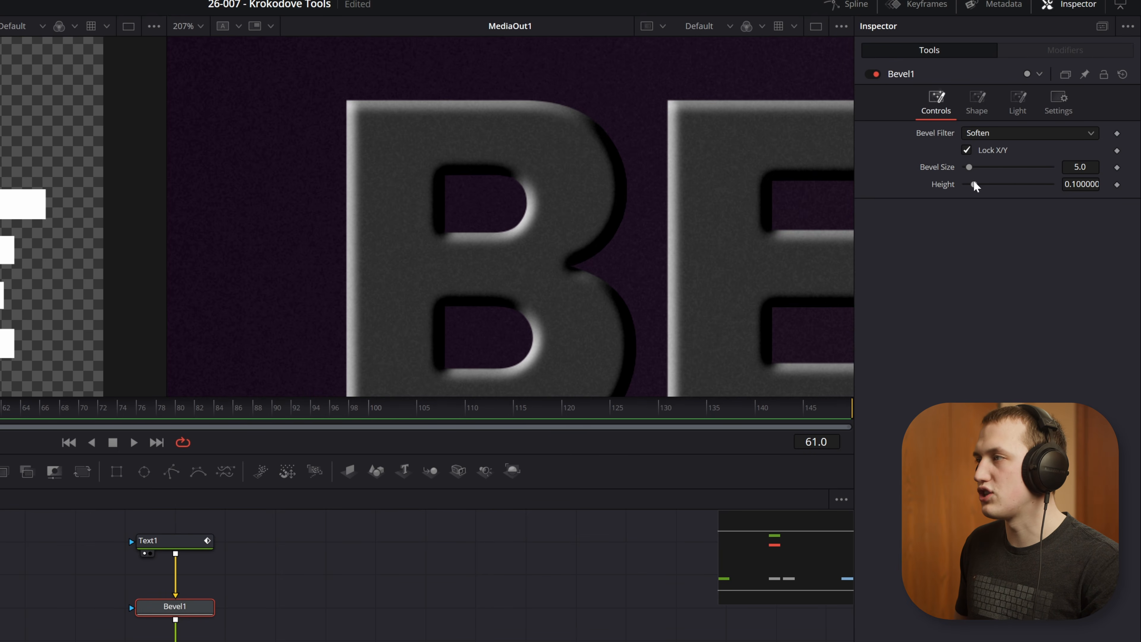
{"action": "mouse_move", "coordinate": [974, 170]}
{"action": "left_mouse_down"}
{"action": "mouse_move", "coordinate": [940, 182]}
{"action": "mouse_move", "coordinate": [1012, 183]}
{"action": "mouse_move", "coordinate": [984, 183]}
{"action": "left_mouse_up"}
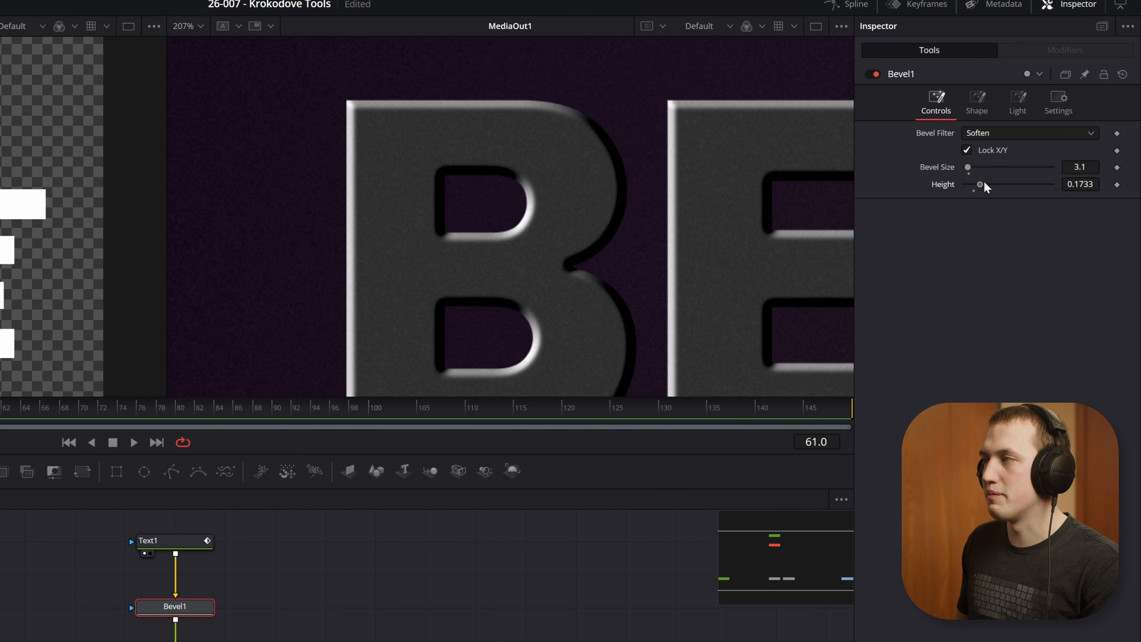
Step: Examine Bevel1's shape options and how they affect the bevel profile
{"action": "left_click", "coordinate": [977, 111]}
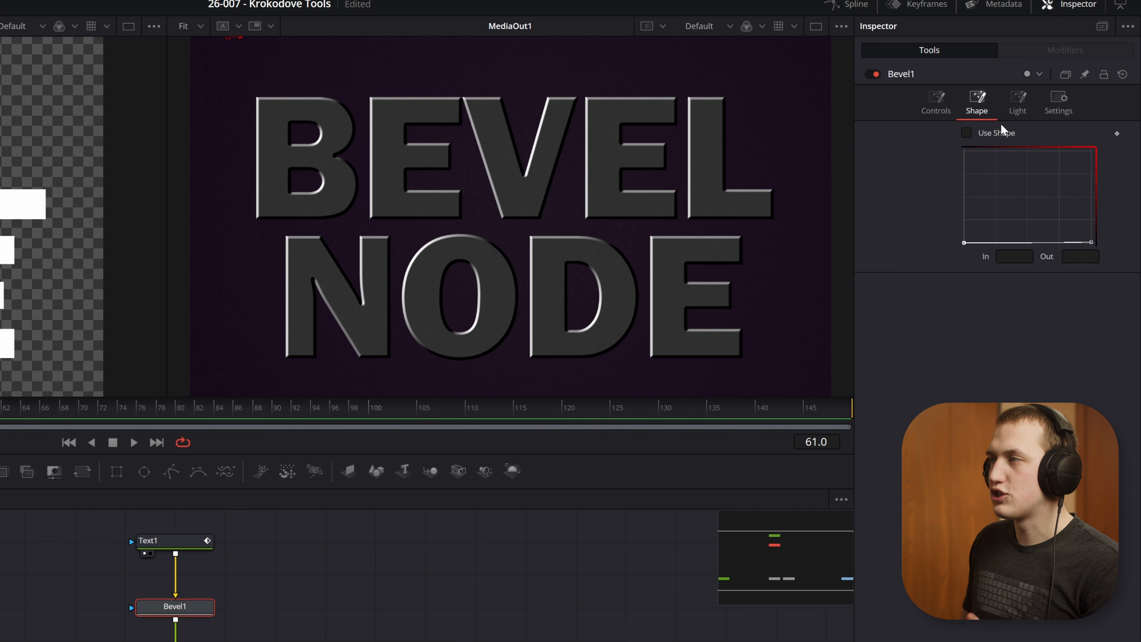
{"action": "left_click", "coordinate": [1000, 130]}
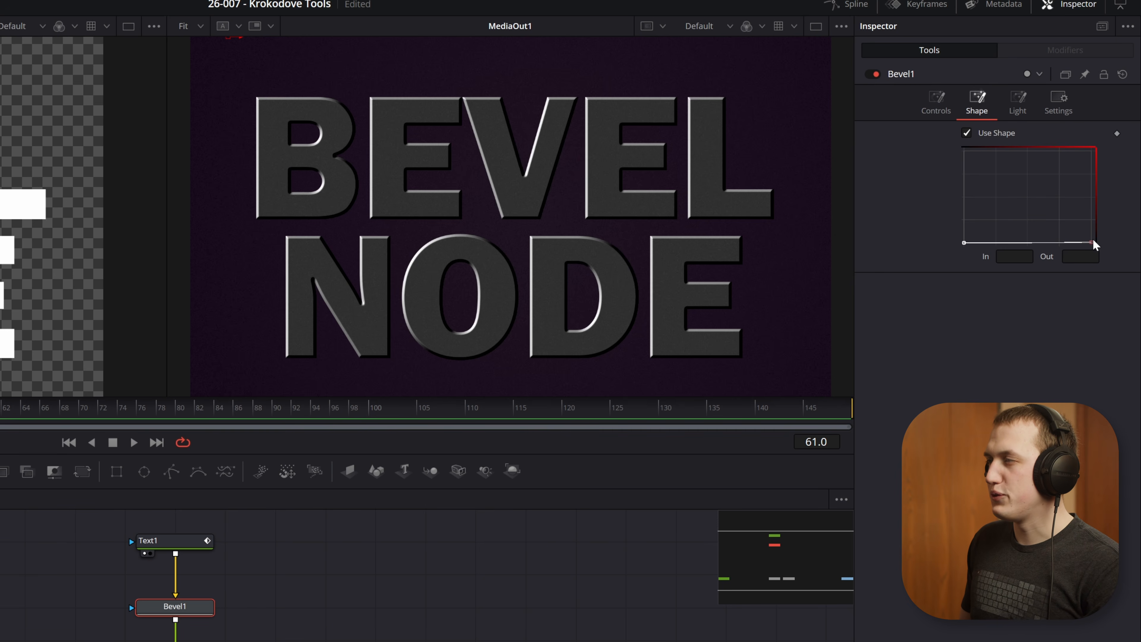
{"action": "mouse_move", "coordinate": [1093, 243]}
{"action": "left_mouse_down"}
{"action": "mouse_move", "coordinate": [1014, 244]}
{"action": "mouse_move", "coordinate": [1093, 244]}
{"action": "mouse_move", "coordinate": [1050, 244]}
{"action": "left_mouse_up"}
{"action": "mouse_move", "coordinate": [965, 243]}
{"action": "left_mouse_down"}
{"action": "mouse_move", "coordinate": [1036, 242]}
{"action": "mouse_move", "coordinate": [946, 239]}
{"action": "left_mouse_up"}
{"action": "left_click", "coordinate": [971, 133]}
Step: Move Bevel1's light position to about X 0.021, Y 1.013, near the upper-left corner of the frame
{"action": "left_click", "coordinate": [1019, 108]}
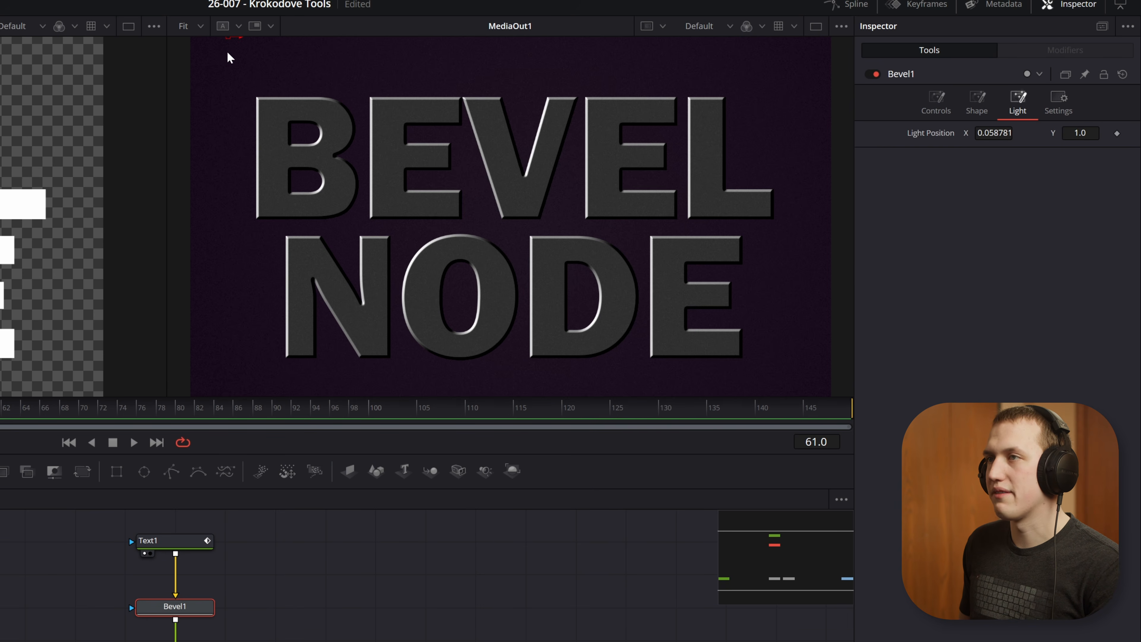
{"action": "scroll", "coordinate": [226, 47], "scroll_direction": "down", "scroll_amount": 2}
{"action": "mouse_move", "coordinate": [237, 51]}
{"action": "left_mouse_down"}
{"action": "mouse_move", "coordinate": [679, 52]}
{"action": "mouse_move", "coordinate": [228, 47]}
{"action": "left_mouse_up"}
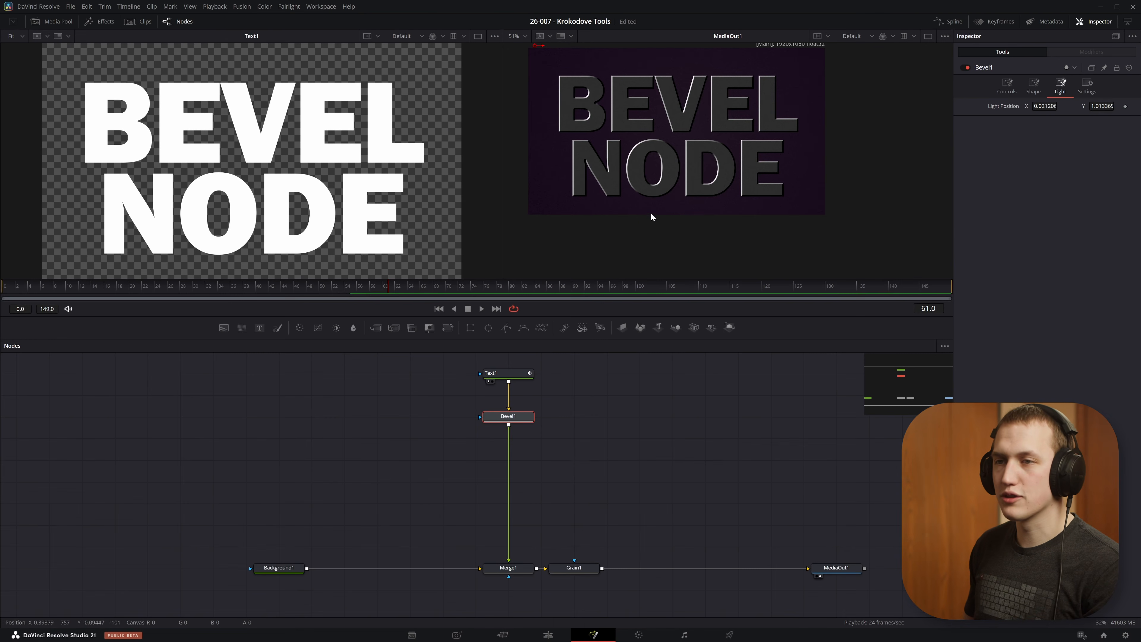
Step: Add a Background node beside the bevel chain, mask it with Text1, and show it in the first viewer
{"action": "left_click_drag", "start_coordinate": [201, 334], "coordinate": [412, 462]}
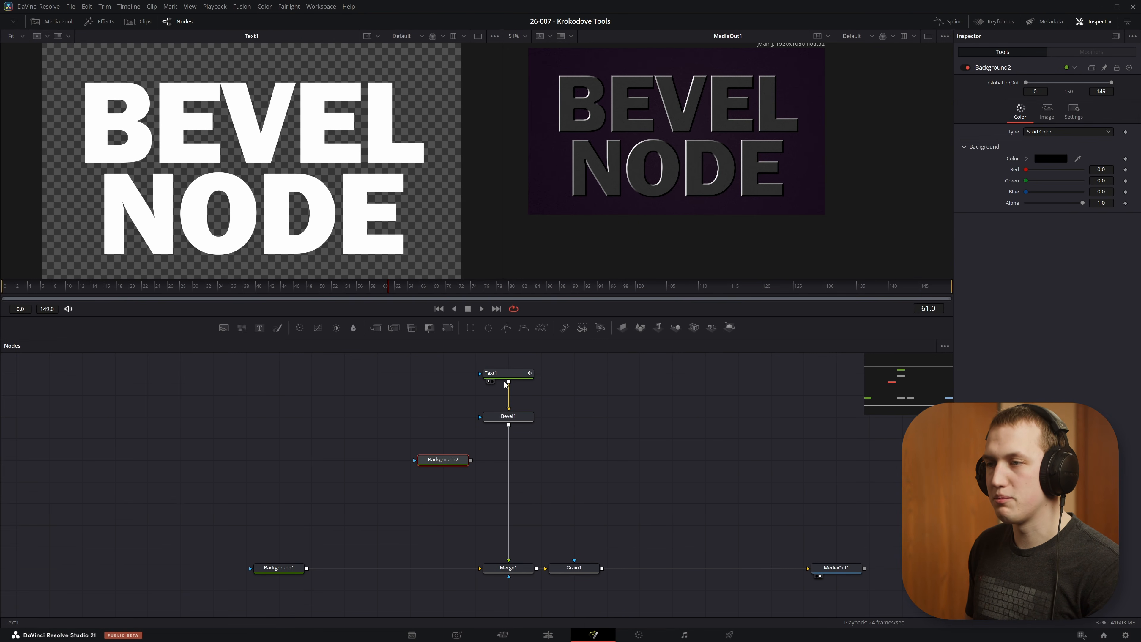
{"action": "left_click_drag", "start_coordinate": [509, 383], "coordinate": [449, 464]}
{"action": "key", "text": "1"}
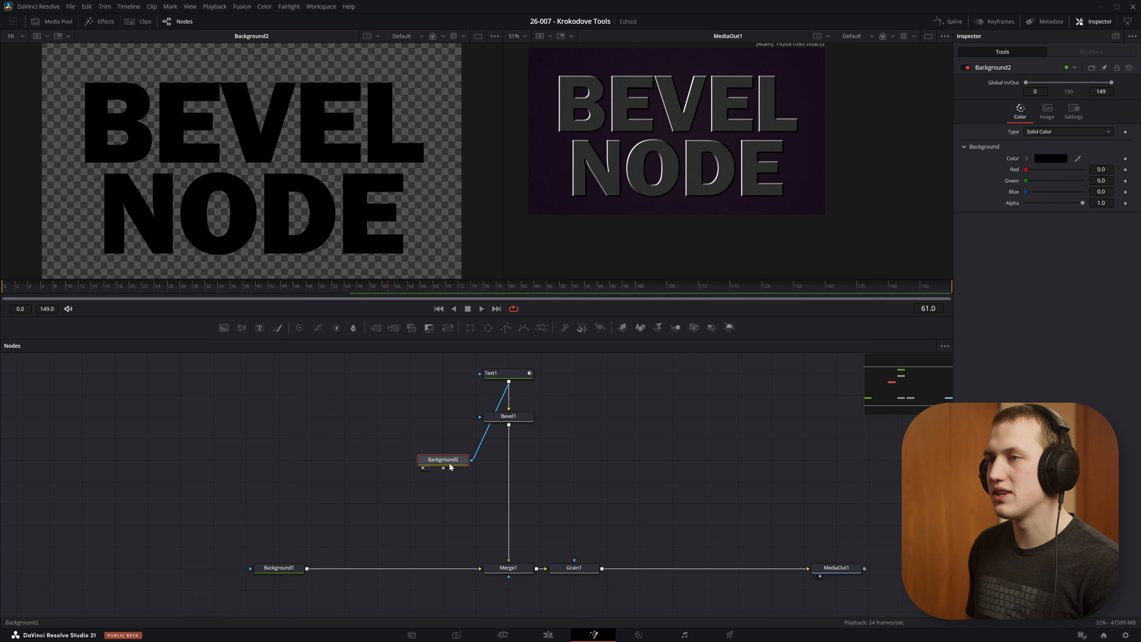
Step: Set Background2's solid colour to magenta, with hue 0.832, saturation 0.723 and value 0.811
{"action": "left_click", "coordinate": [1027, 159]}
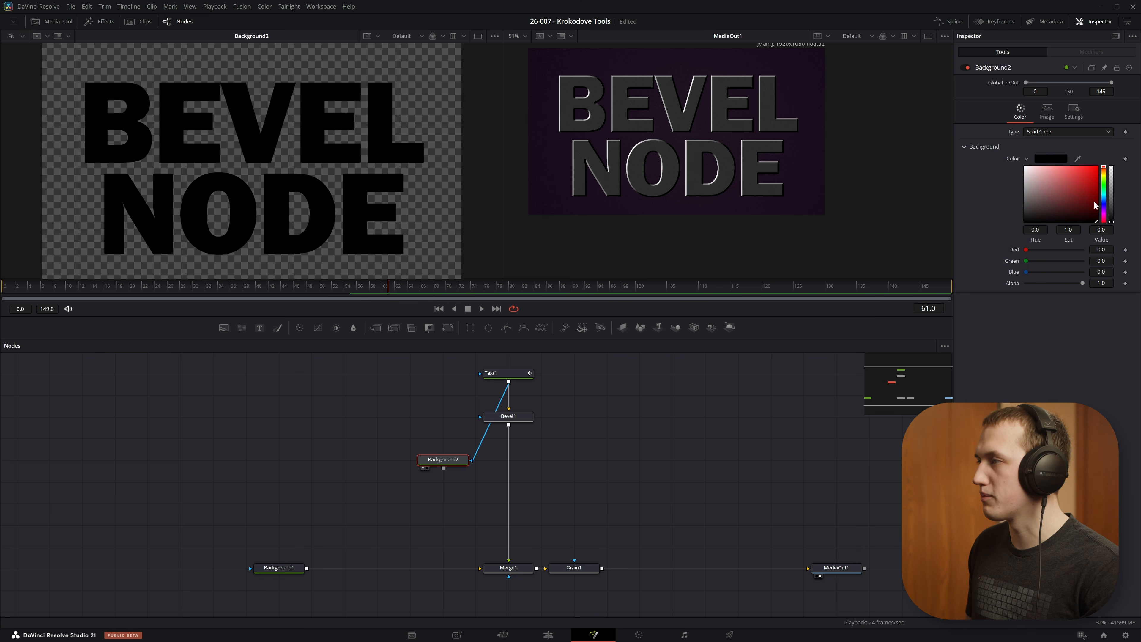
{"action": "left_click_drag", "start_coordinate": [1105, 218], "coordinate": [1104, 212]}
{"action": "left_click", "coordinate": [1079, 174]}
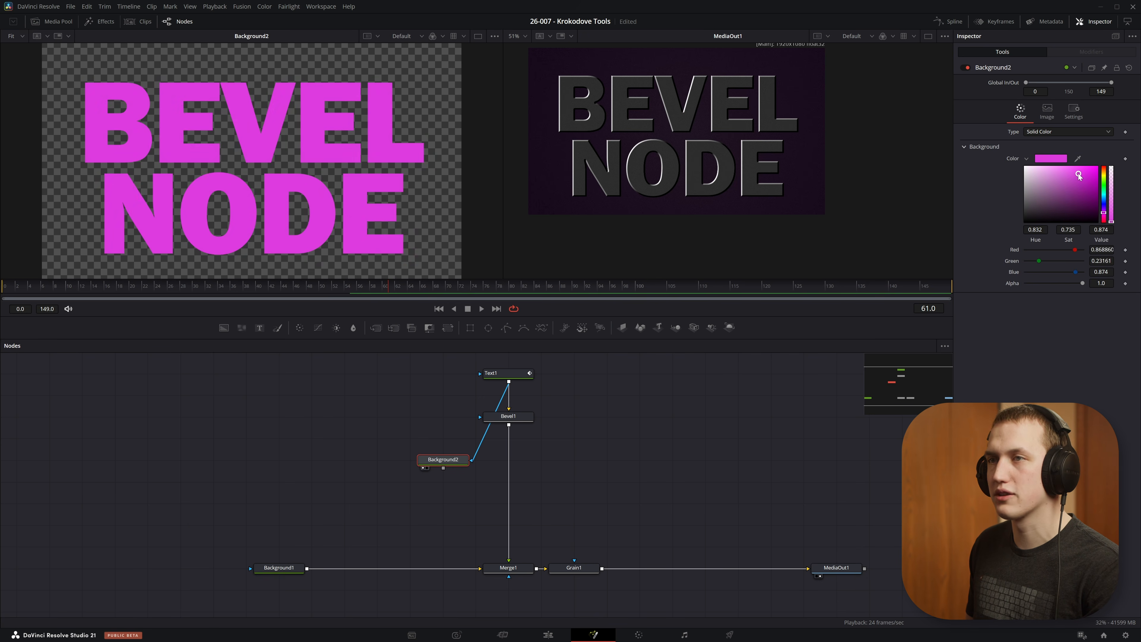
Step: Add a Color Corrector fed by Background2, output it to Merge1, and connect Bevel1 as its effect mask
{"action": "key", "text": "shift+space"}
{"action": "type", "text": "color"}
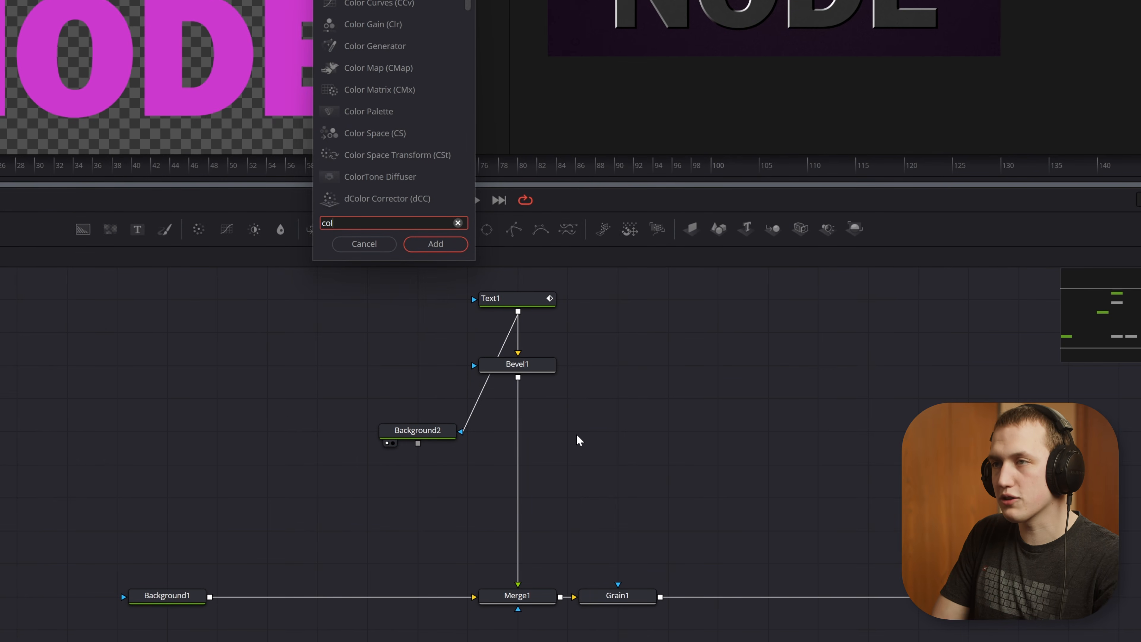
{"action": "key", "text": "Return"}
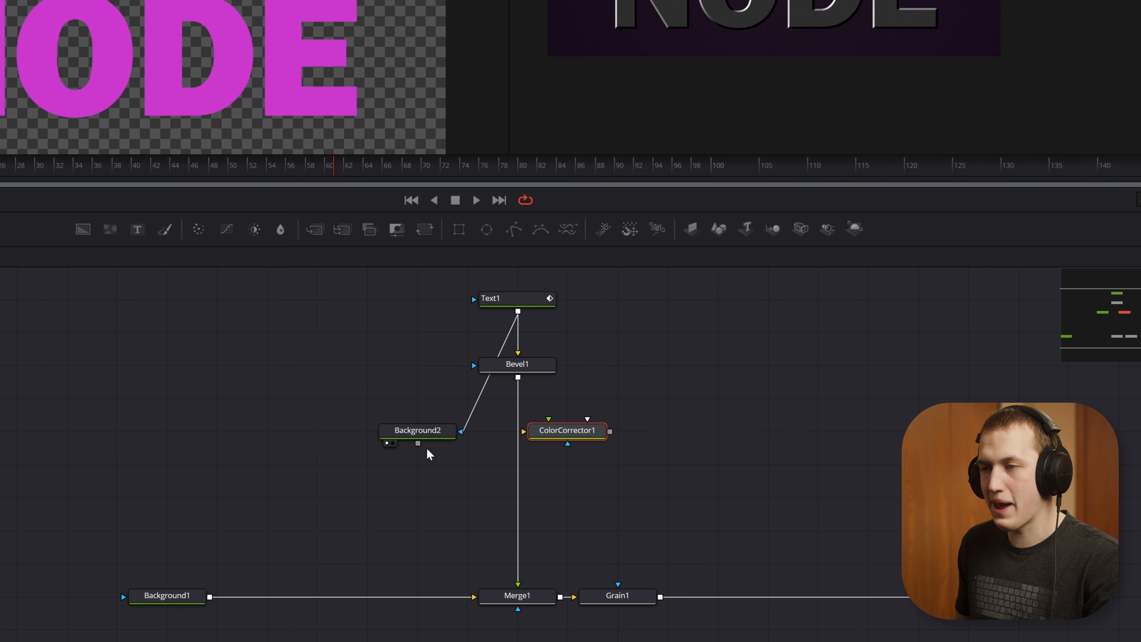
{"action": "left_click_drag", "start_coordinate": [416, 444], "coordinate": [557, 438]}
{"action": "left_click_drag", "start_coordinate": [518, 377], "coordinate": [518, 584]}
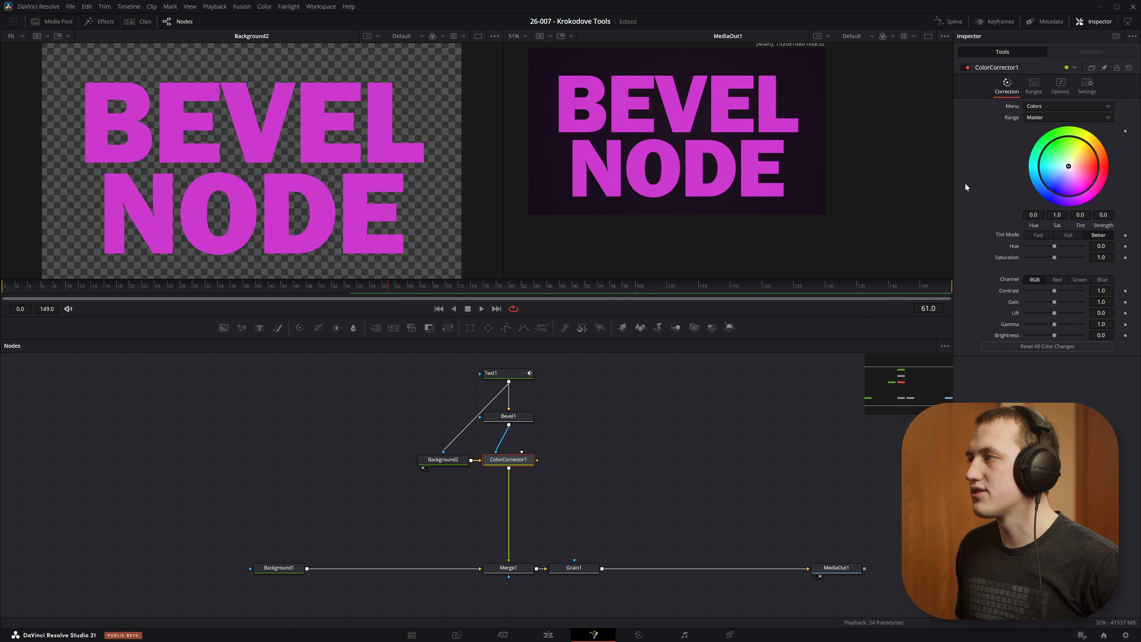
Step: Set ColorCorrector1's mask channel to Luminance
{"action": "left_click", "coordinate": [1119, 64]}
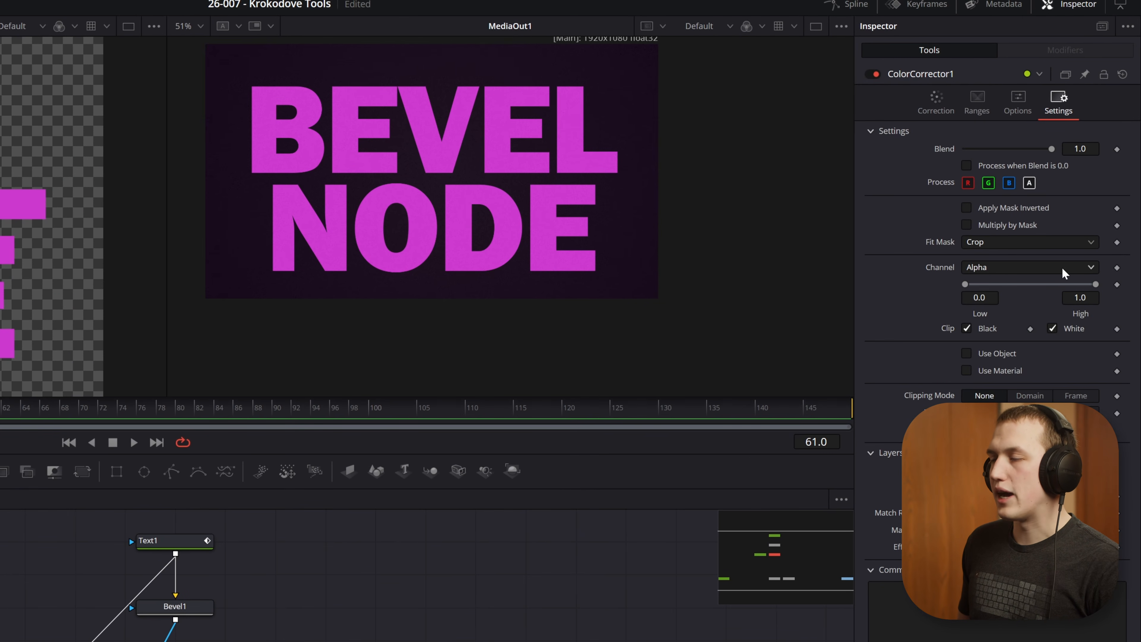
{"action": "left_click", "coordinate": [1014, 267]}
{"action": "left_click", "coordinate": [1004, 365]}
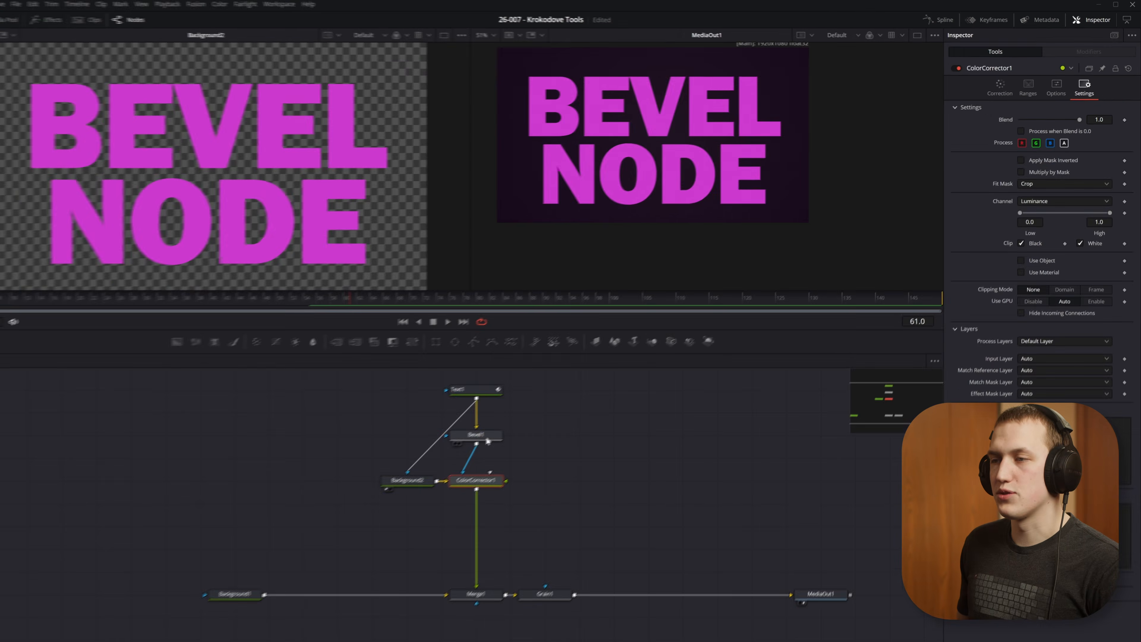
Step: Show Bevel1 in the first viewer and inspect the light and dark edges of its letters up close
{"action": "left_click", "coordinate": [258, 569]}
{"action": "key", "text": "1"}
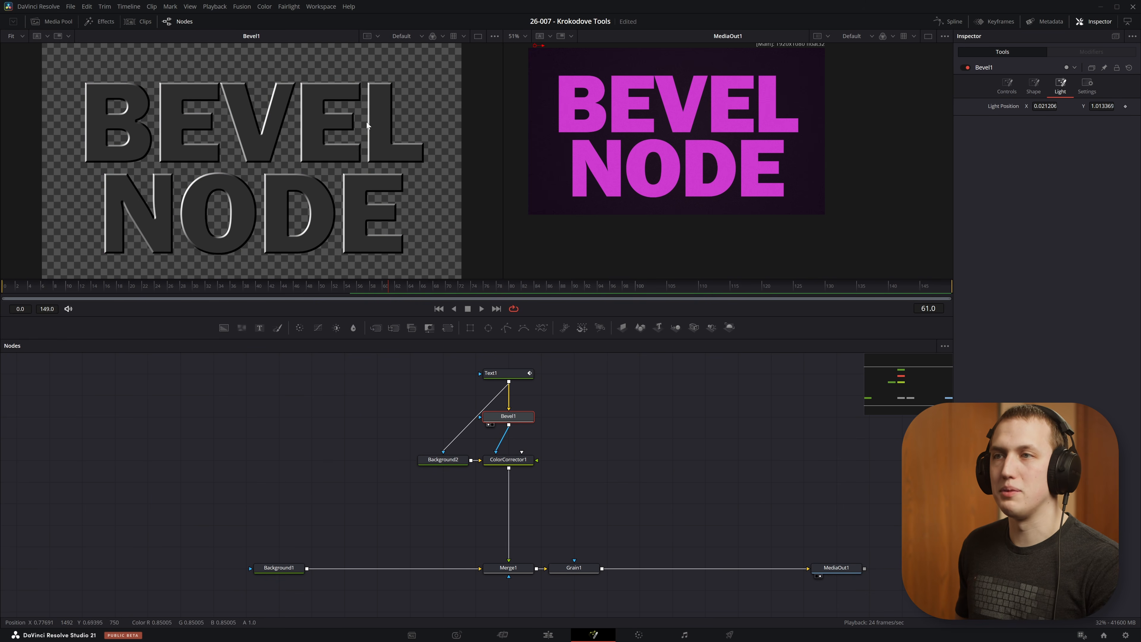
{"action": "scroll", "coordinate": [371, 153], "scroll_direction": "up", "scroll_amount": 5}
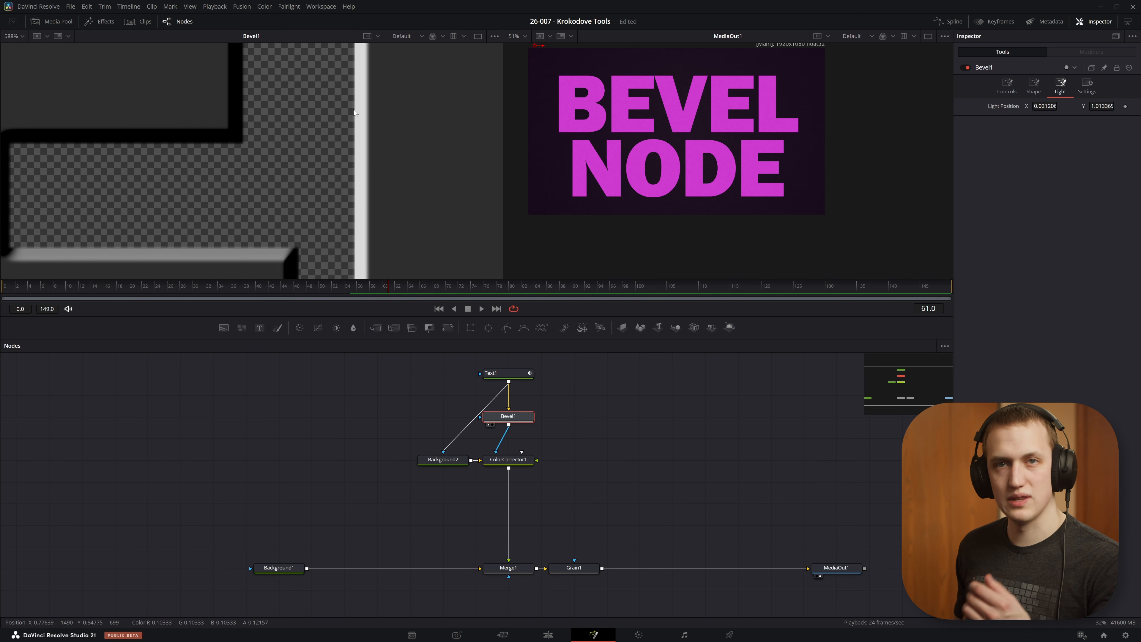
{"action": "key", "text": "ctrl+f"}
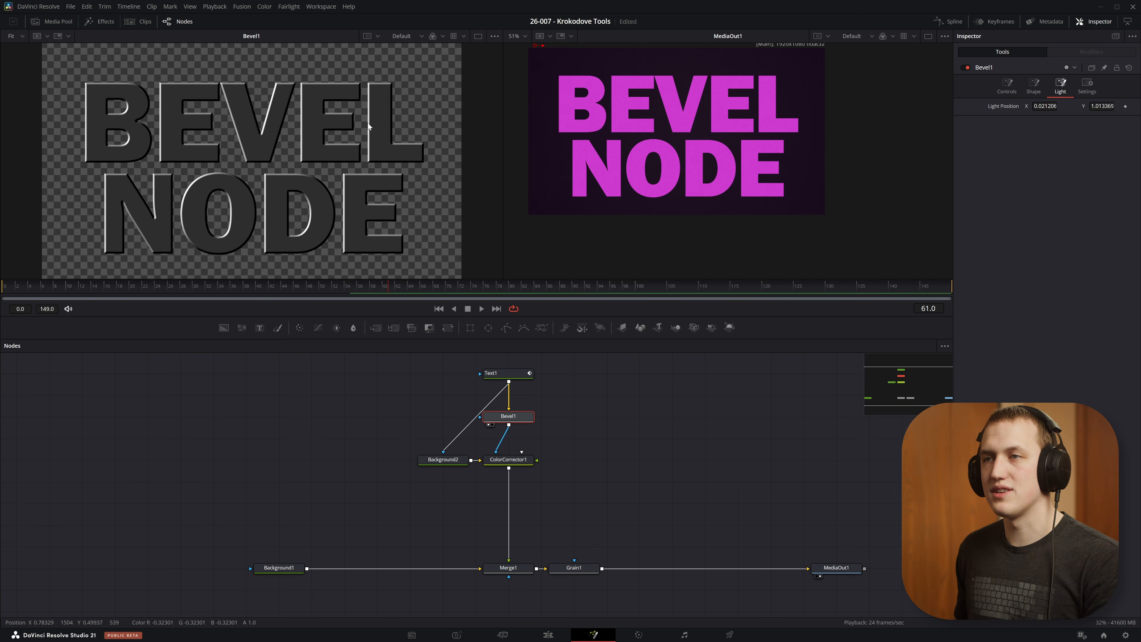
Step: Raise ColorCorrector1's master gain to 5.0 and check the bevelled edges in the final output
{"action": "left_click", "coordinate": [508, 463]}
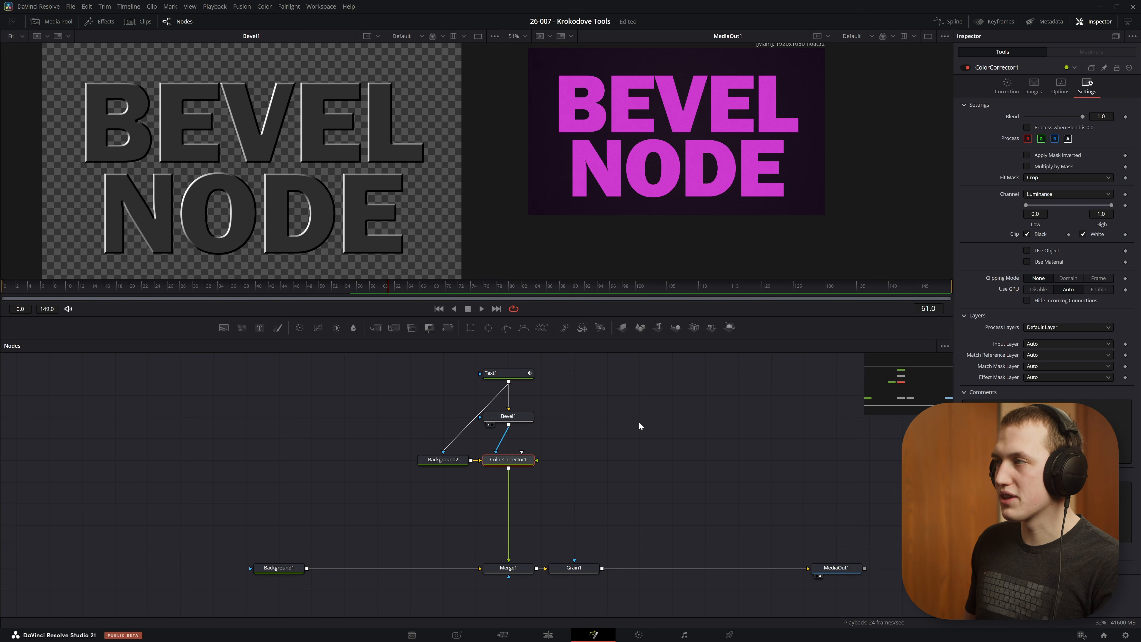
{"action": "left_click", "coordinate": [1009, 84]}
{"action": "left_click_drag", "start_coordinate": [1054, 302], "coordinate": [1083, 302]}
{"action": "scroll", "coordinate": [700, 167], "scroll_direction": "up", "scroll_amount": 5}
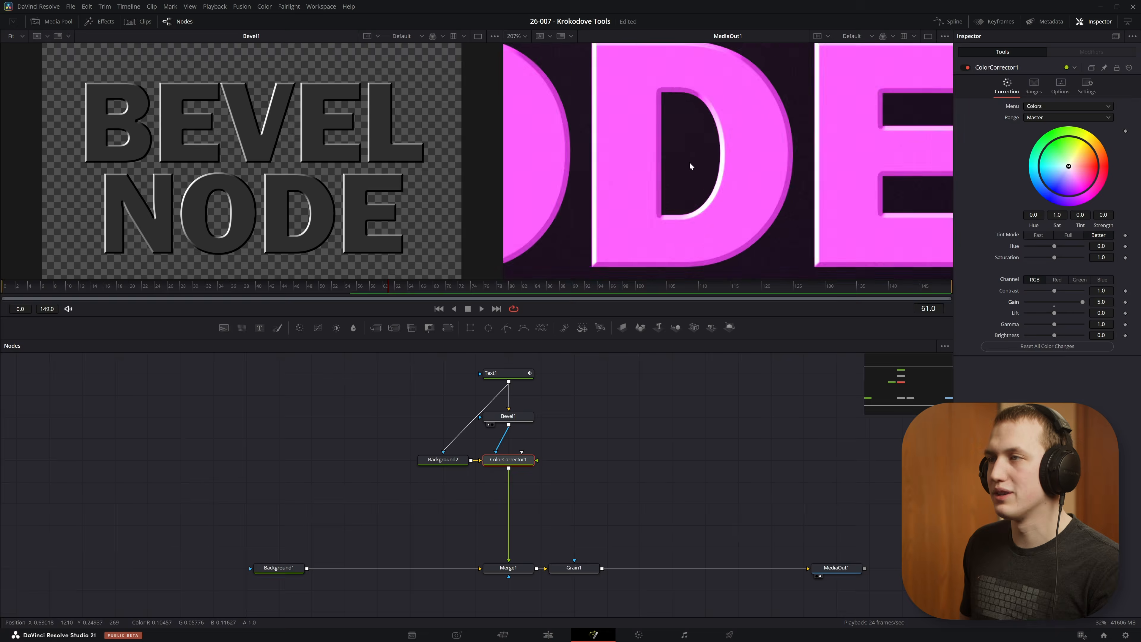
{"action": "key", "text": "ctrl+f"}
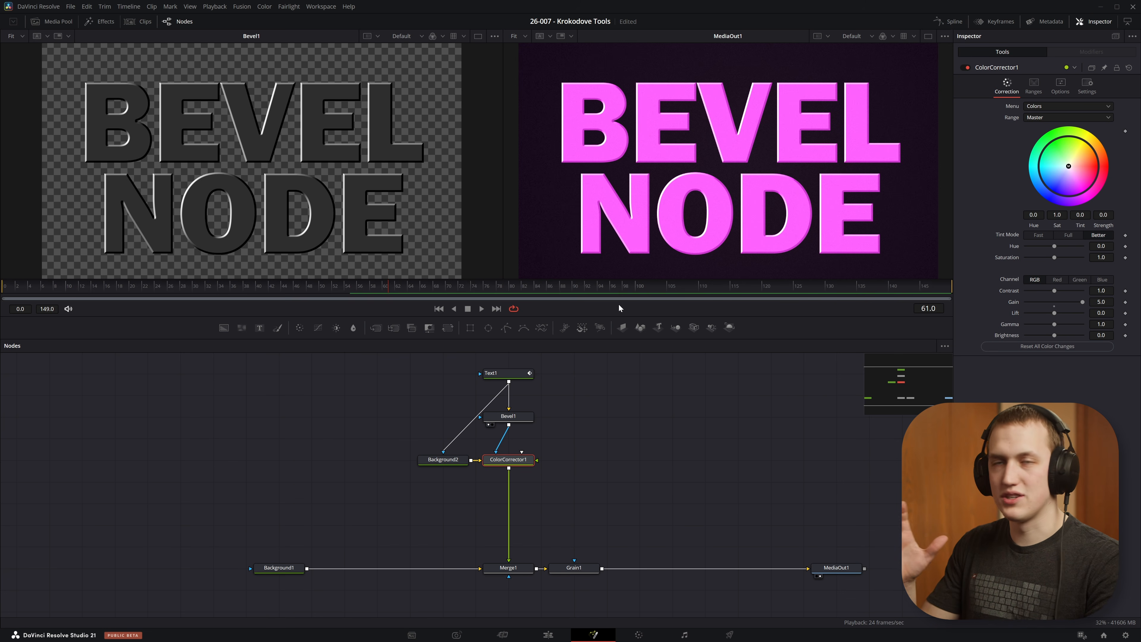
Step: Change the hue and shade of Background2's fill to recolour the bevelled text
{"action": "left_click", "coordinate": [494, 372]}
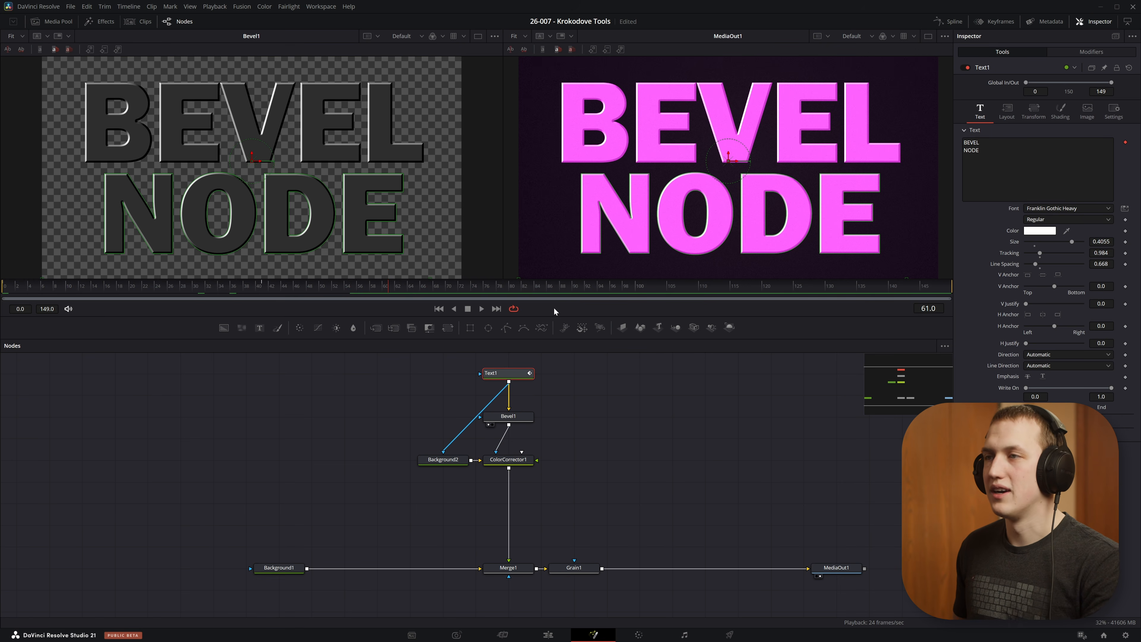
{"action": "left_click", "coordinate": [447, 460]}
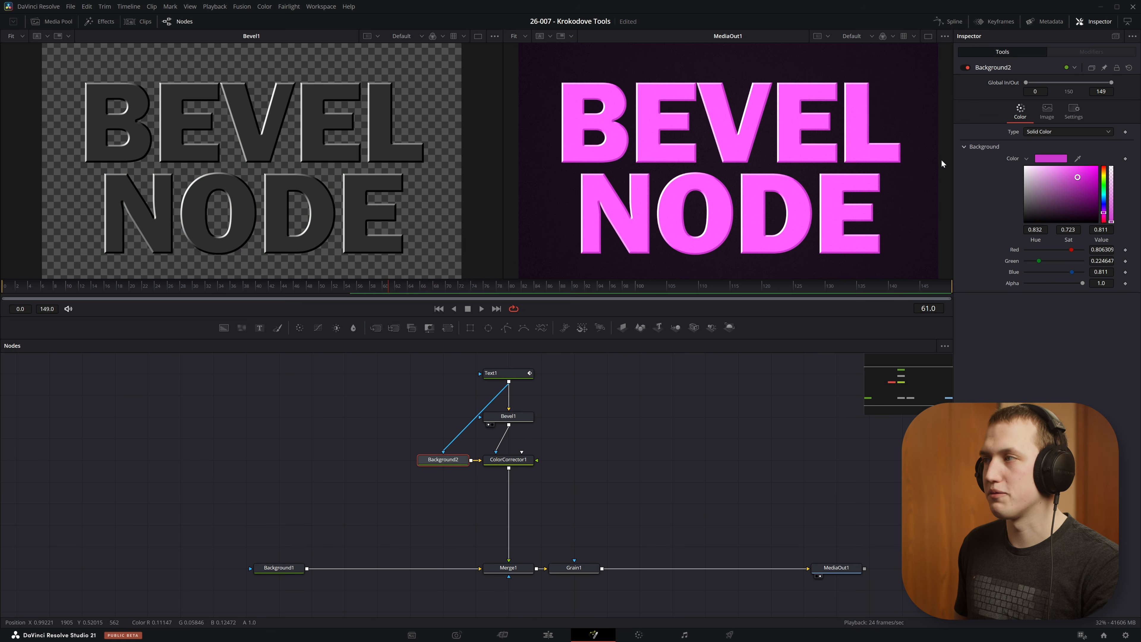
{"action": "left_click_drag", "start_coordinate": [1104, 203], "coordinate": [1074, 211]}
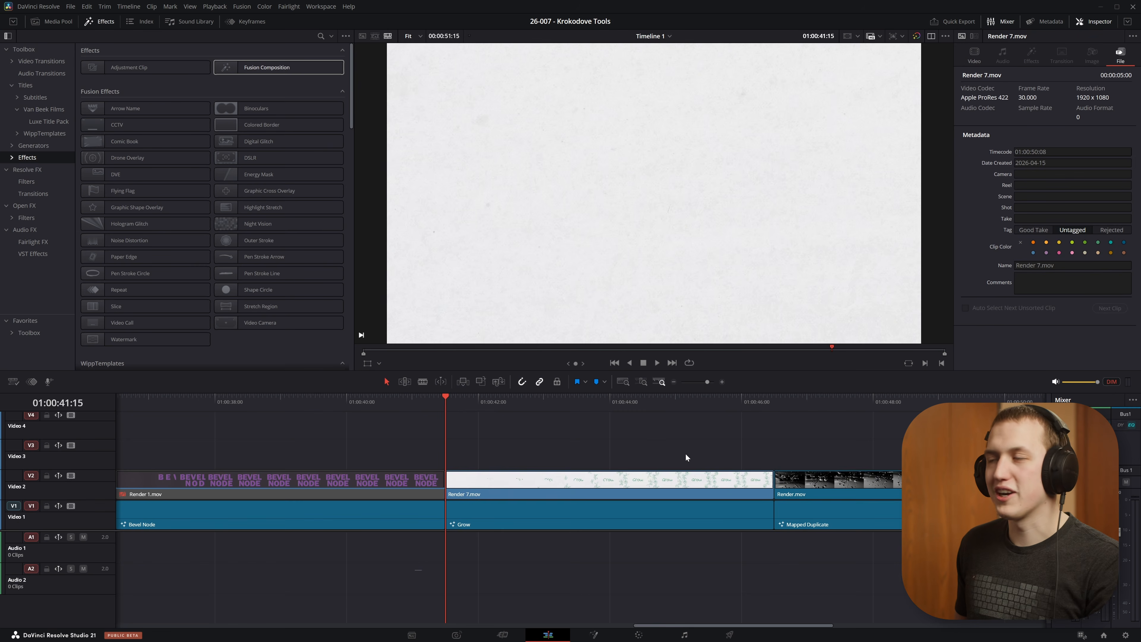
Step: Preview the Grow clip, Render 7.mov, on the edit timeline
{"action": "scroll", "coordinate": [767, 487], "scroll_direction": "up", "scroll_amount": 3}
{"action": "scroll", "coordinate": [769, 486], "scroll_direction": "down", "scroll_amount": 3}
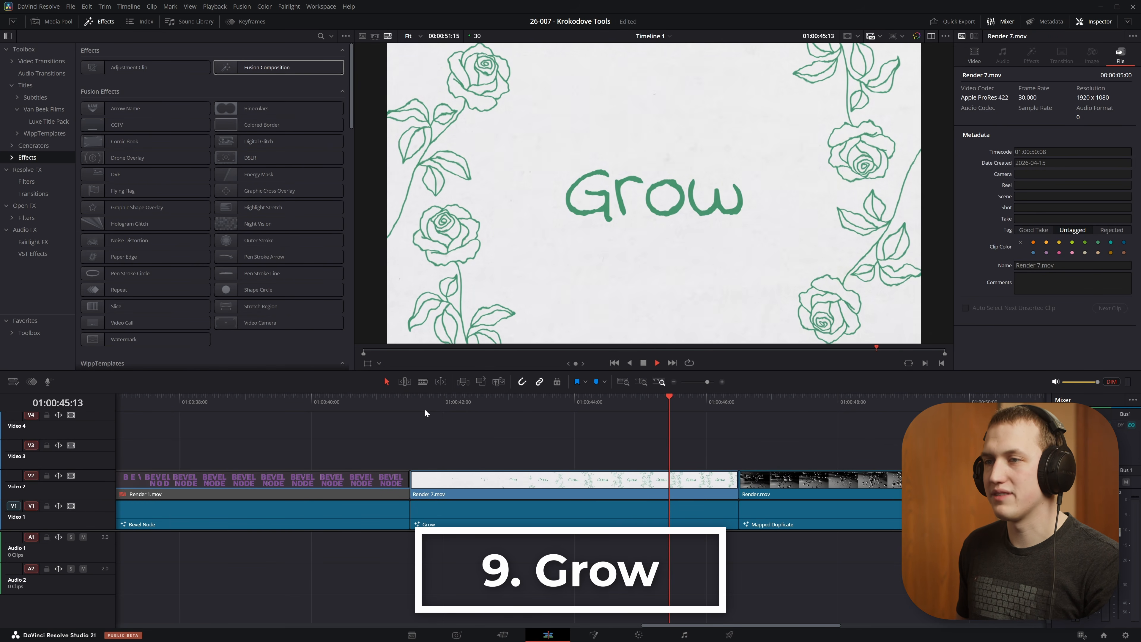
Step: Disable the Render 7.mov clip on the edit timeline and open the Grow composition on the Fusion page
{"action": "key", "text": "Up"}
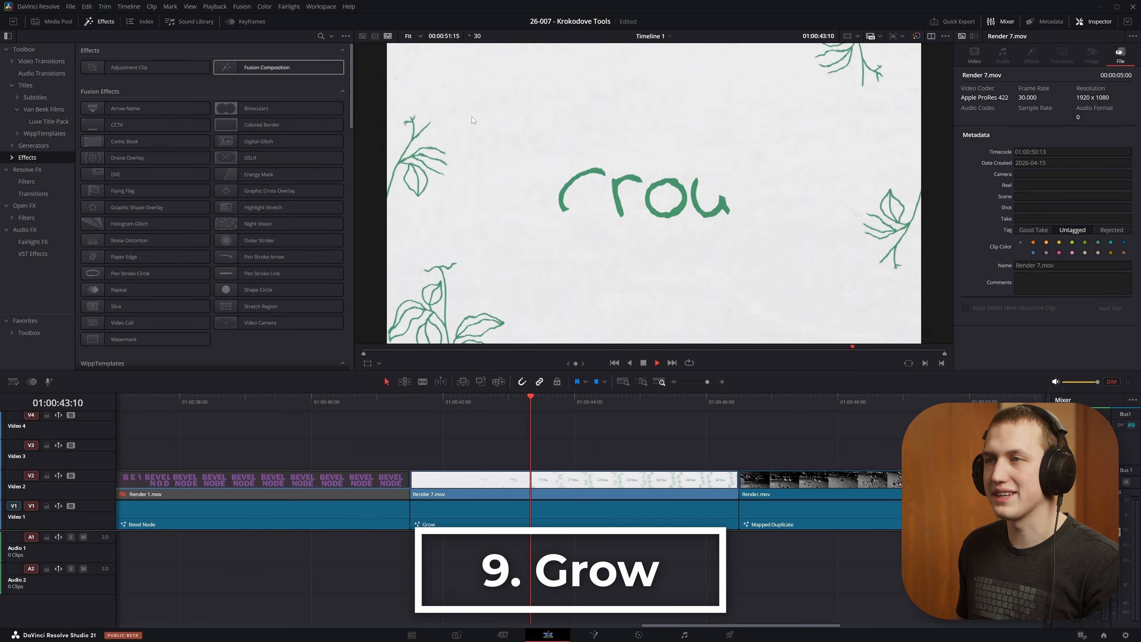
{"action": "left_click", "coordinate": [528, 491]}
{"action": "key", "text": "d"}
{"action": "left_click", "coordinate": [594, 635]}
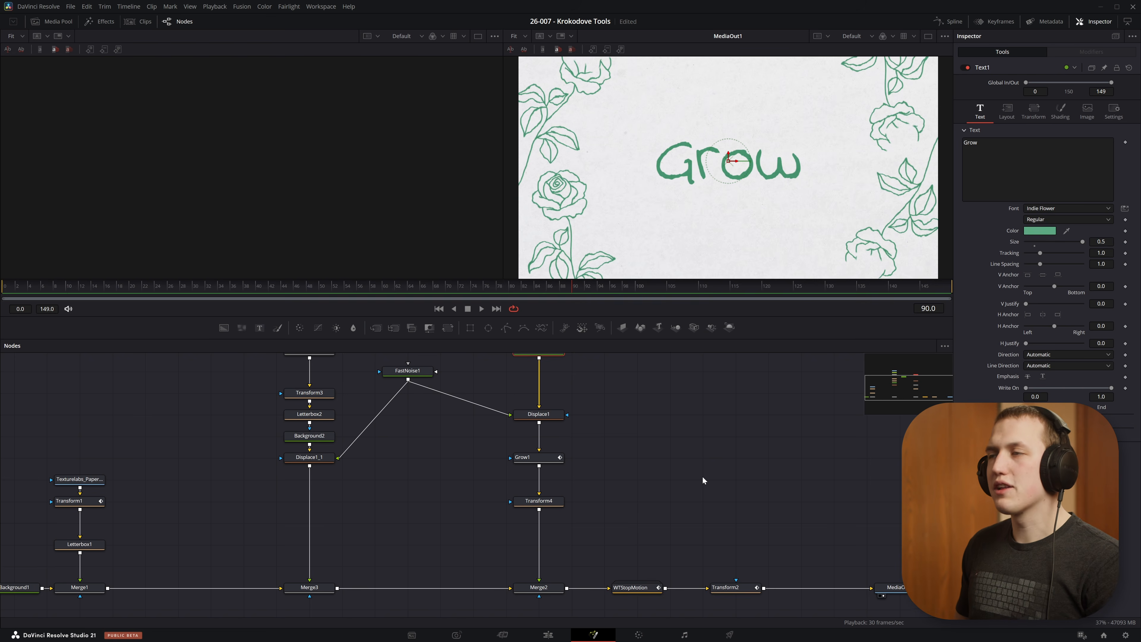
{"action": "scroll", "coordinate": [704, 472], "scroll_direction": "up", "scroll_amount": 4}
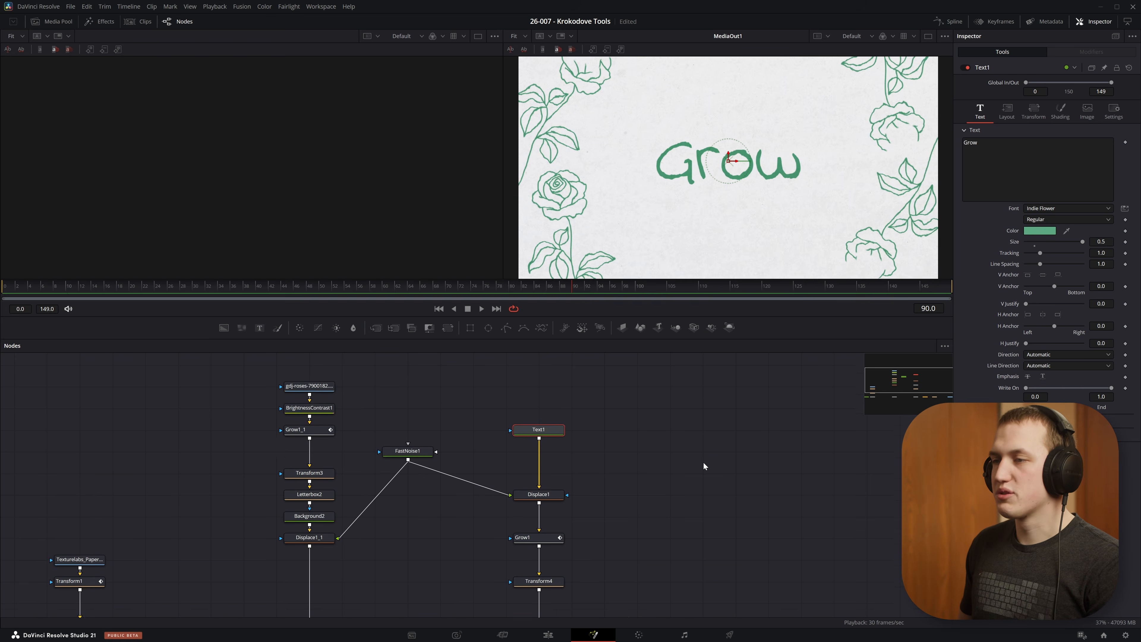
Step: Add a Grow node beside Text1, feed it Text1's output and show it in the second viewer
{"action": "left_click", "coordinate": [703, 444]}
{"action": "key", "text": "shift+space"}
{"action": "type", "text": "grow"}
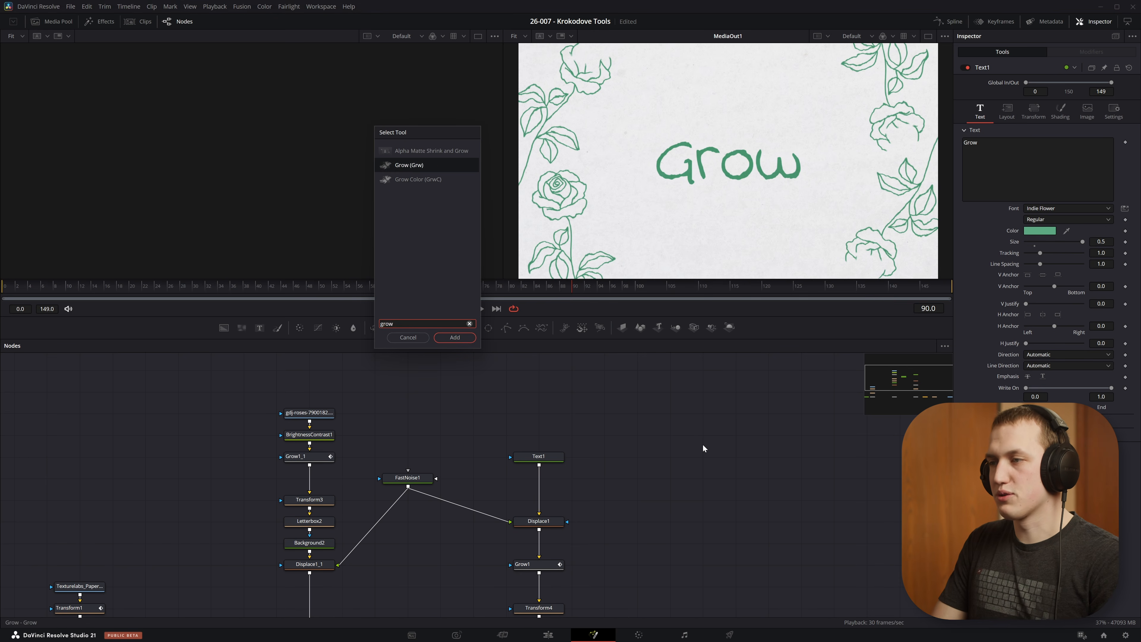
{"action": "key", "text": "Return"}
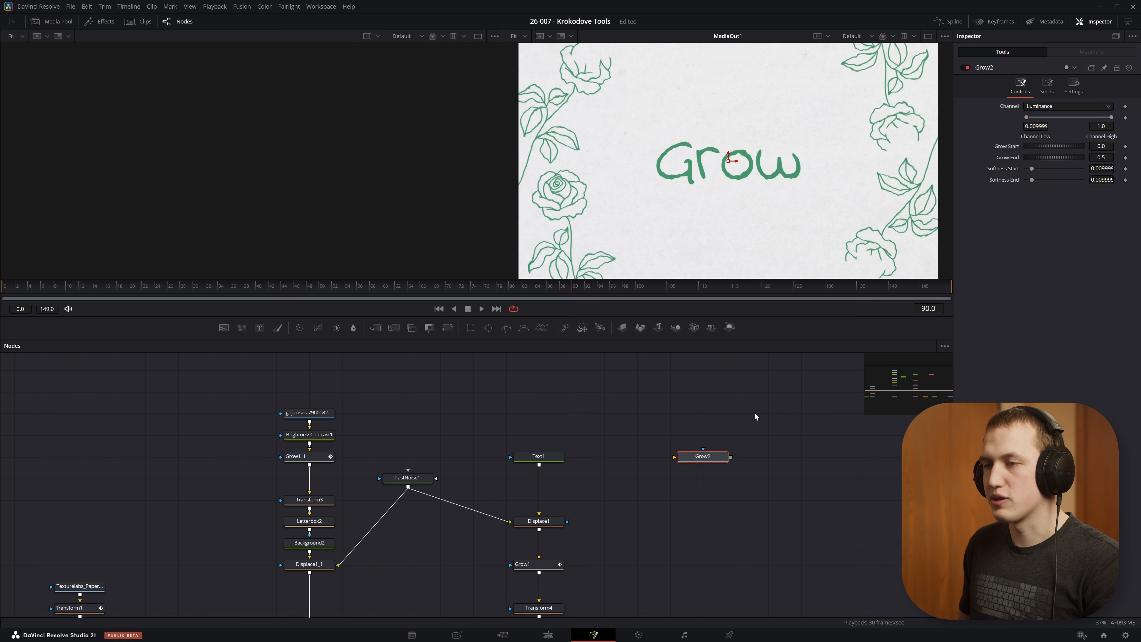
{"action": "left_click_drag", "start_coordinate": [539, 466], "coordinate": [681, 459]}
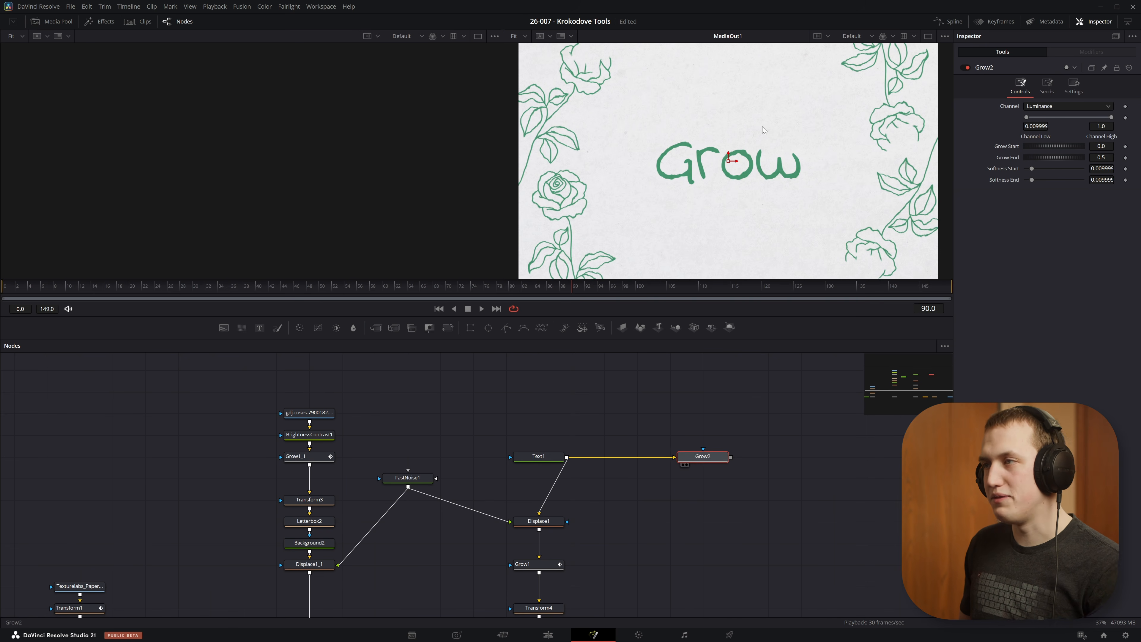
{"action": "key", "text": "2"}
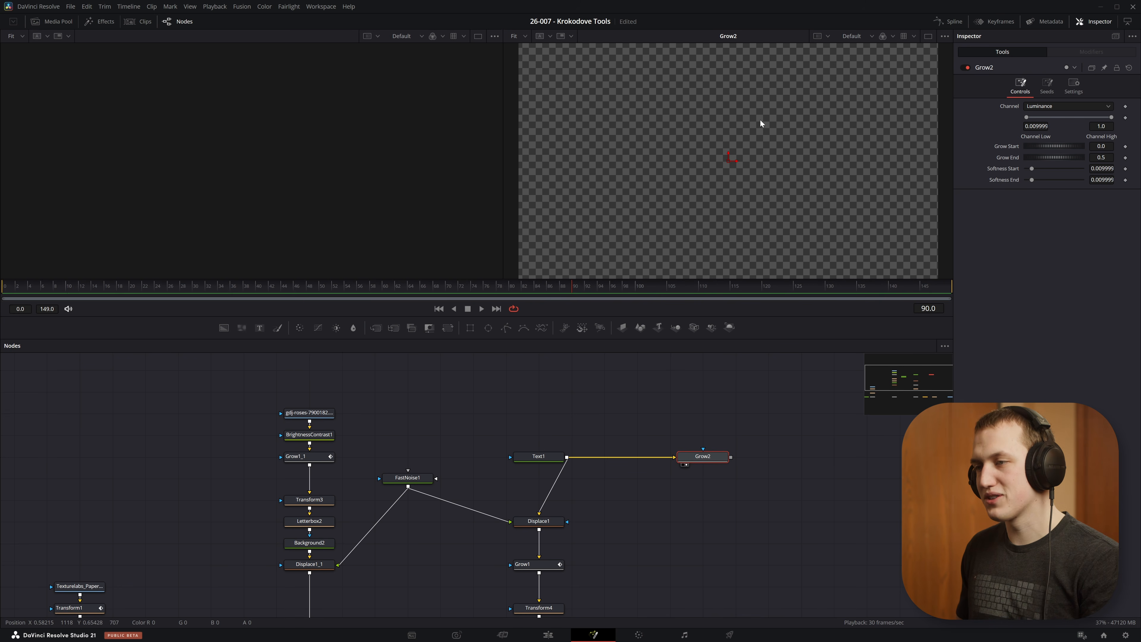
Step: Show Text1 in the first viewer and place Grow2's seed point on the upper end of the letter G
{"action": "scroll", "coordinate": [539, 472], "scroll_direction": "up", "scroll_amount": 2}
{"action": "left_click", "coordinate": [539, 484]}
{"action": "key", "text": "1"}
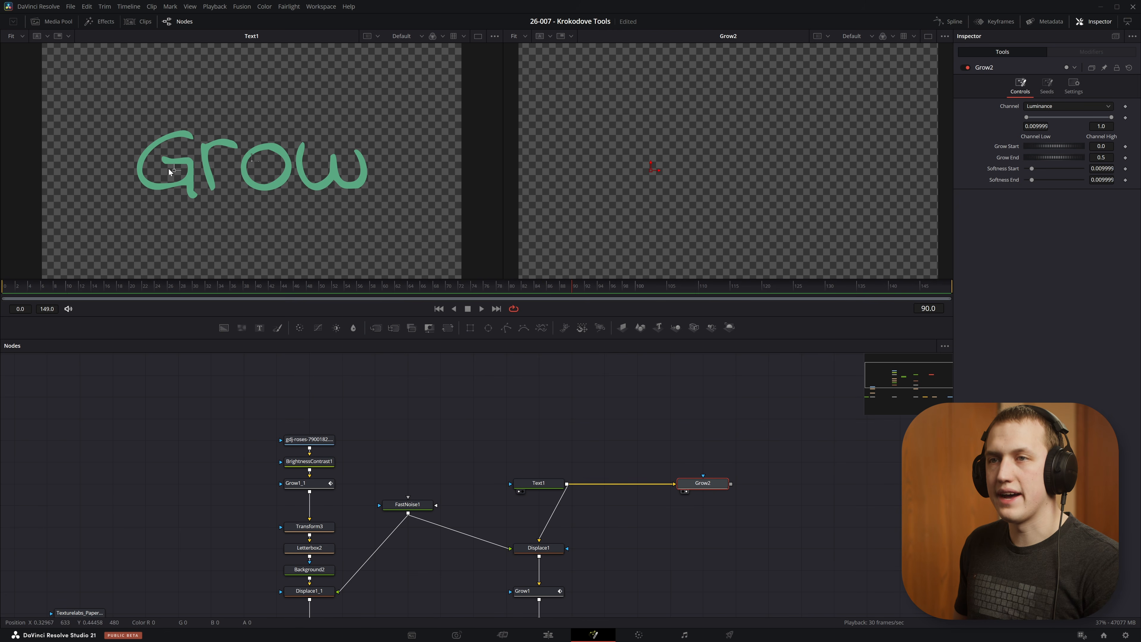
{"action": "left_click_drag", "start_coordinate": [188, 146], "coordinate": [188, 137]}
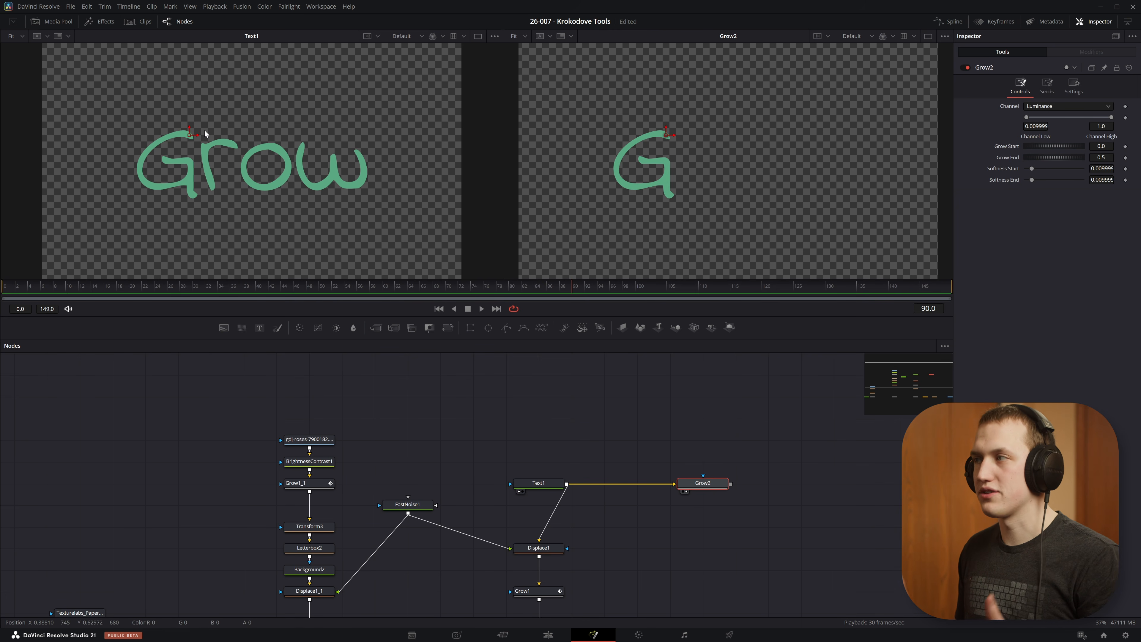
Step: Set Grow2's Grow End to 0.355 and its Softness Start to 0.0
{"action": "mouse_move", "coordinate": [1068, 160]}
{"action": "left_mouse_down"}
{"action": "mouse_move", "coordinate": [1040, 160]}
{"action": "mouse_move", "coordinate": [1062, 154]}
{"action": "left_mouse_up"}
{"action": "scroll", "coordinate": [651, 163], "scroll_direction": "up", "scroll_amount": 5}
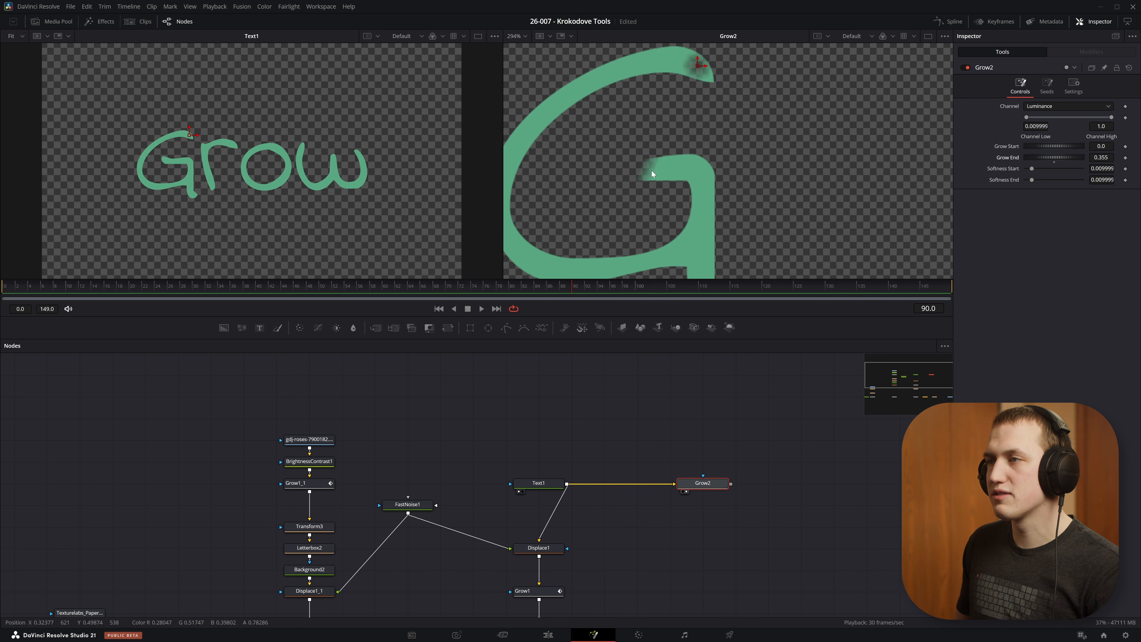
{"action": "left_click_drag", "start_coordinate": [1032, 168], "coordinate": [1026, 170]}
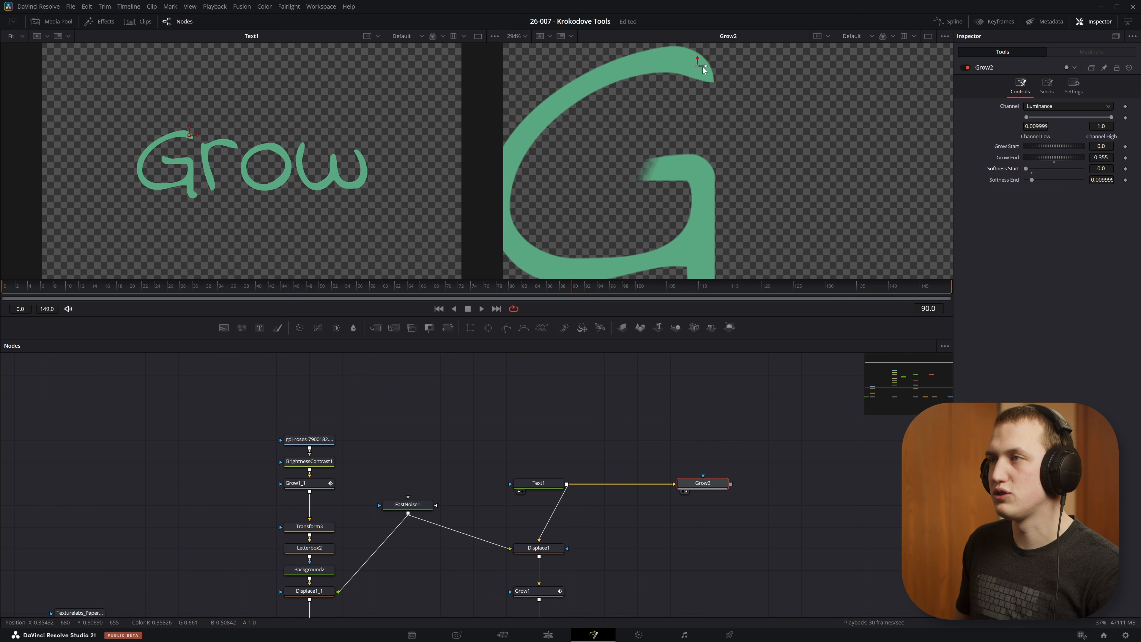
Step: Move Grow2's seed to the tip of the G's upper stroke and set Softness End to 0.0024 and Grow End to 0.377
{"action": "left_click_drag", "start_coordinate": [703, 67], "coordinate": [714, 81]}
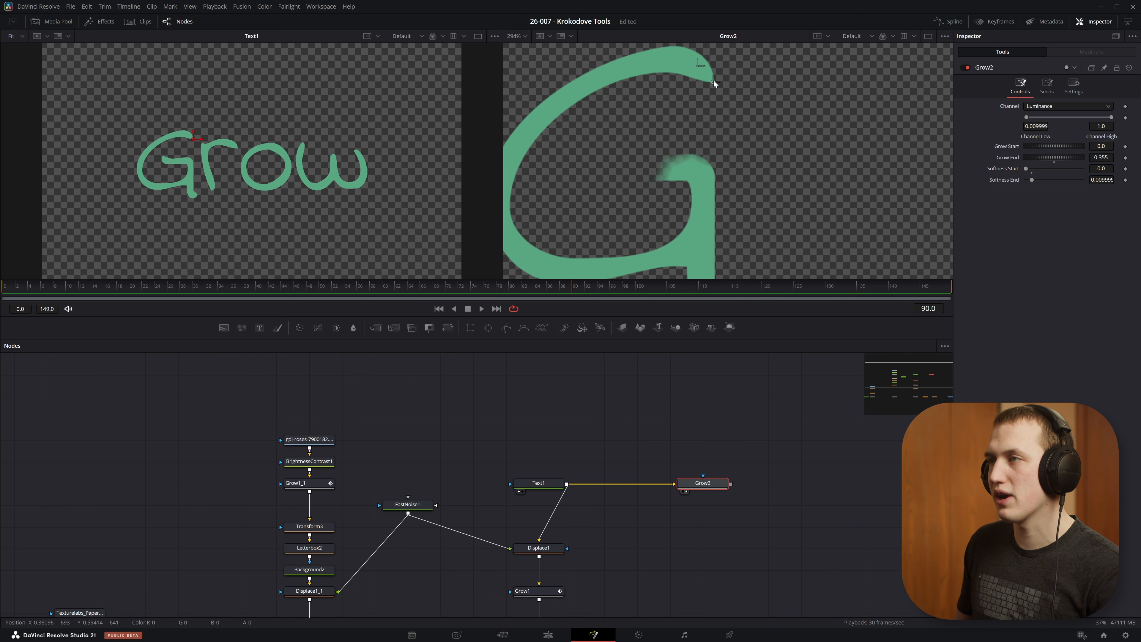
{"action": "mouse_move", "coordinate": [1032, 179]}
{"action": "left_mouse_down"}
{"action": "mouse_move", "coordinate": [1058, 157]}
{"action": "mouse_move", "coordinate": [1046, 157]}
{"action": "mouse_move", "coordinate": [1071, 156]}
{"action": "left_mouse_up"}
{"action": "scroll", "coordinate": [644, 165], "scroll_direction": "down", "scroll_amount": 6}
{"action": "key", "text": "ctrl+f"}
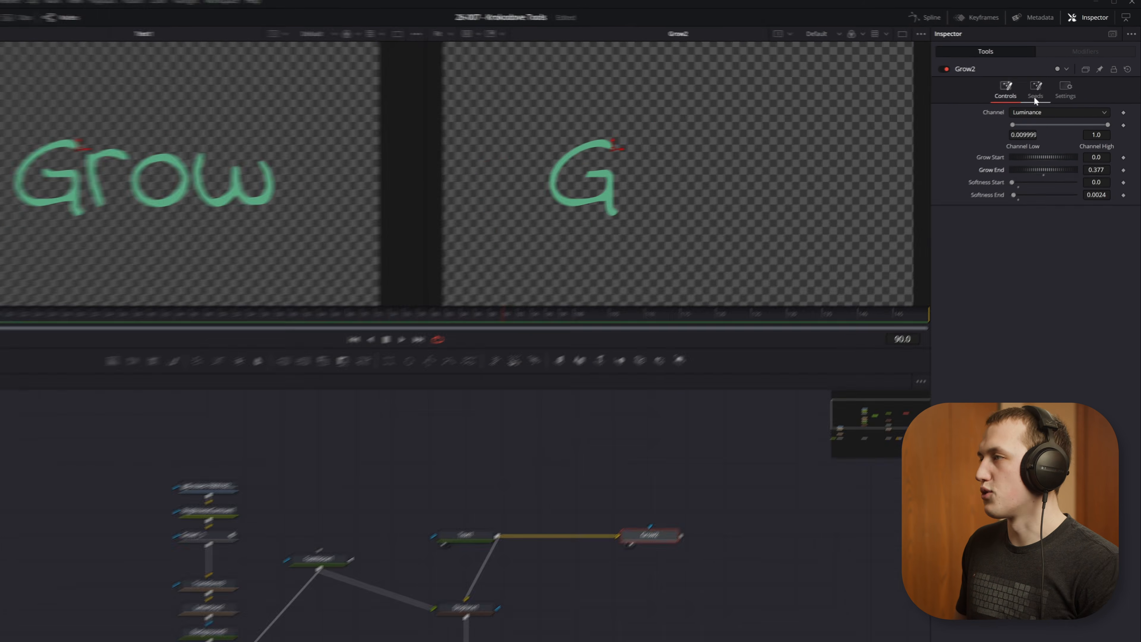
Step: Set Grow2's Seed Number to 4 and place the three added seeds on the letters r, o and w
{"action": "left_click", "coordinate": [1047, 86]}
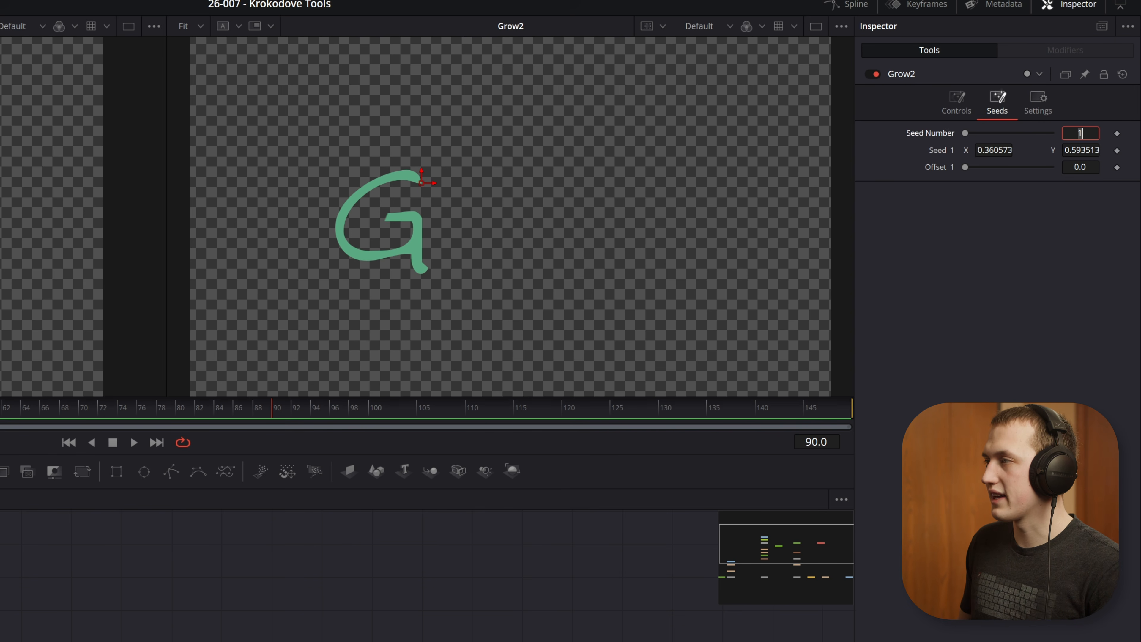
{"action": "type", "text": "4"}
{"action": "key", "text": "Tab"}
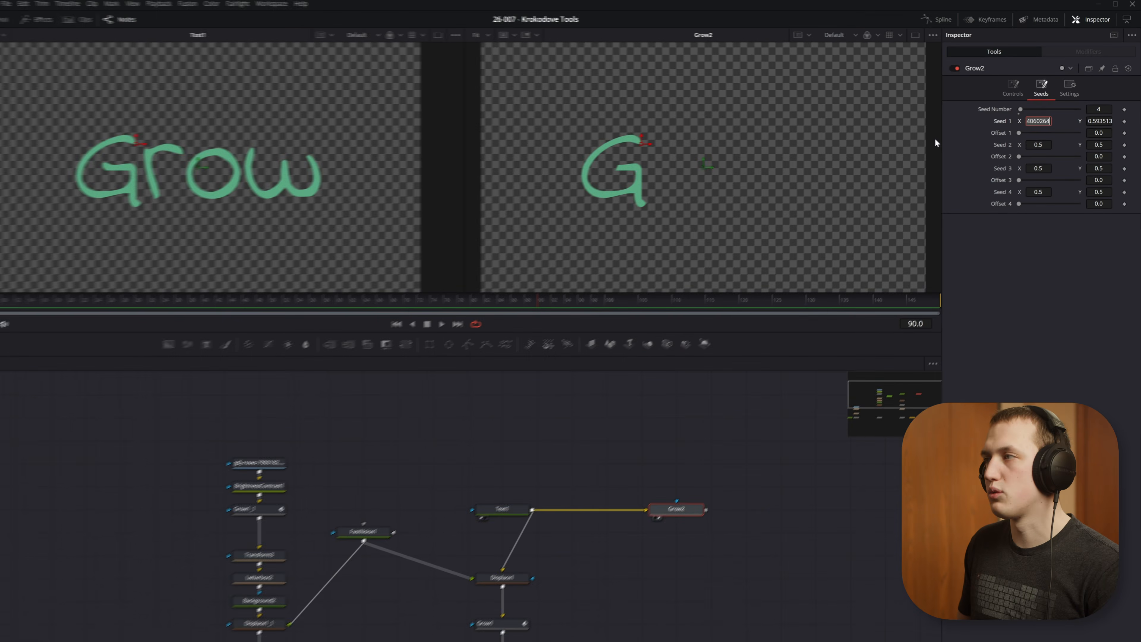
{"action": "left_click_drag", "start_coordinate": [252, 162], "coordinate": [302, 146]}
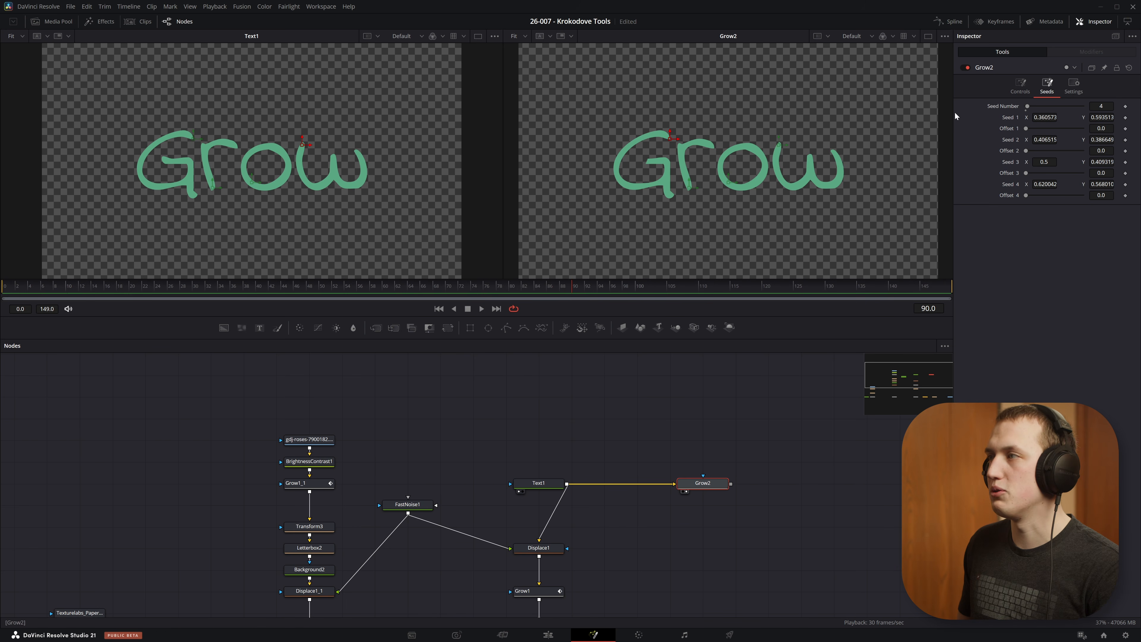
Step: Lower Grow2's Grow End to reveal the letters only partly, and vary Offset 2 for the second seed
{"action": "left_click", "coordinate": [1025, 87]}
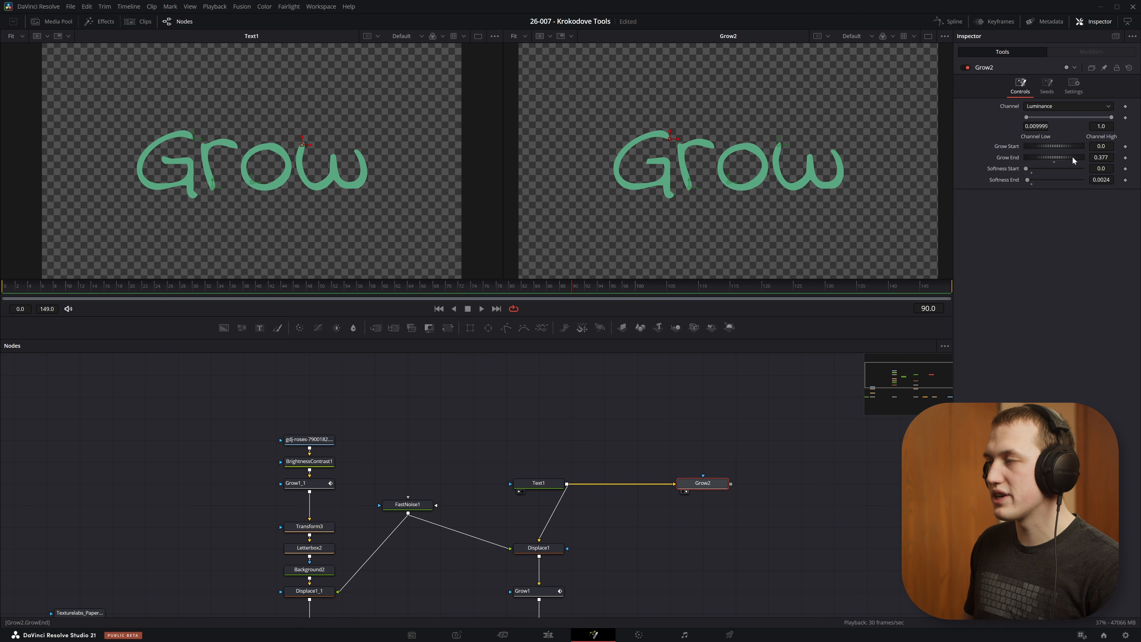
{"action": "mouse_move", "coordinate": [1071, 156]}
{"action": "left_mouse_down"}
{"action": "mouse_move", "coordinate": [1045, 157]}
{"action": "mouse_move", "coordinate": [1063, 158]}
{"action": "left_mouse_up"}
{"action": "left_click", "coordinate": [1041, 85]}
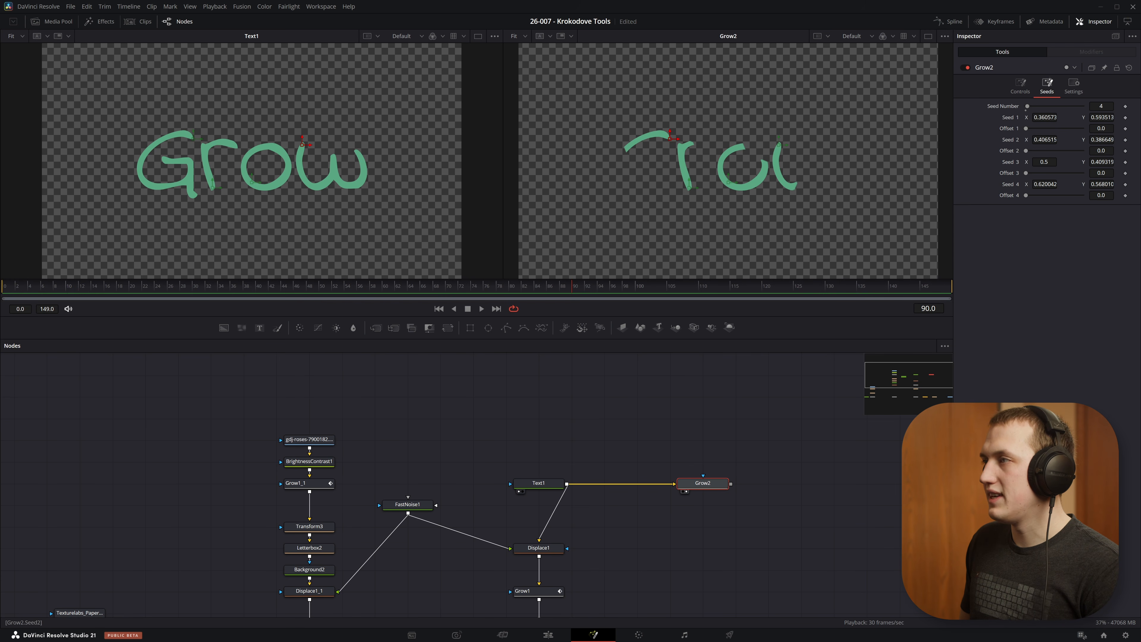
{"action": "mouse_move", "coordinate": [1025, 150]}
{"action": "left_mouse_down"}
{"action": "mouse_move", "coordinate": [1039, 195]}
{"action": "mouse_move", "coordinate": [1045, 158]}
{"action": "mouse_move", "coordinate": [1081, 159]}
{"action": "left_mouse_up"}
{"action": "left_click", "coordinate": [1022, 90]}
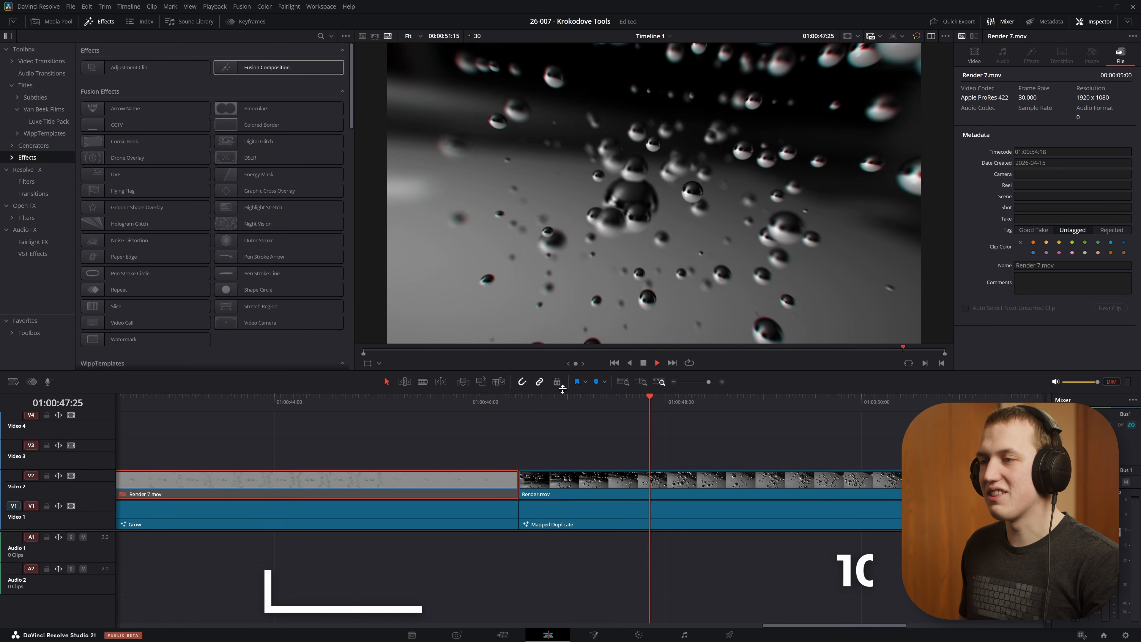
Step: Preview the Mapped Duplicate clip, Render.mov, on the edit timeline and open its composition on the Fusion page at frame 77
{"action": "left_click", "coordinate": [511, 401]}
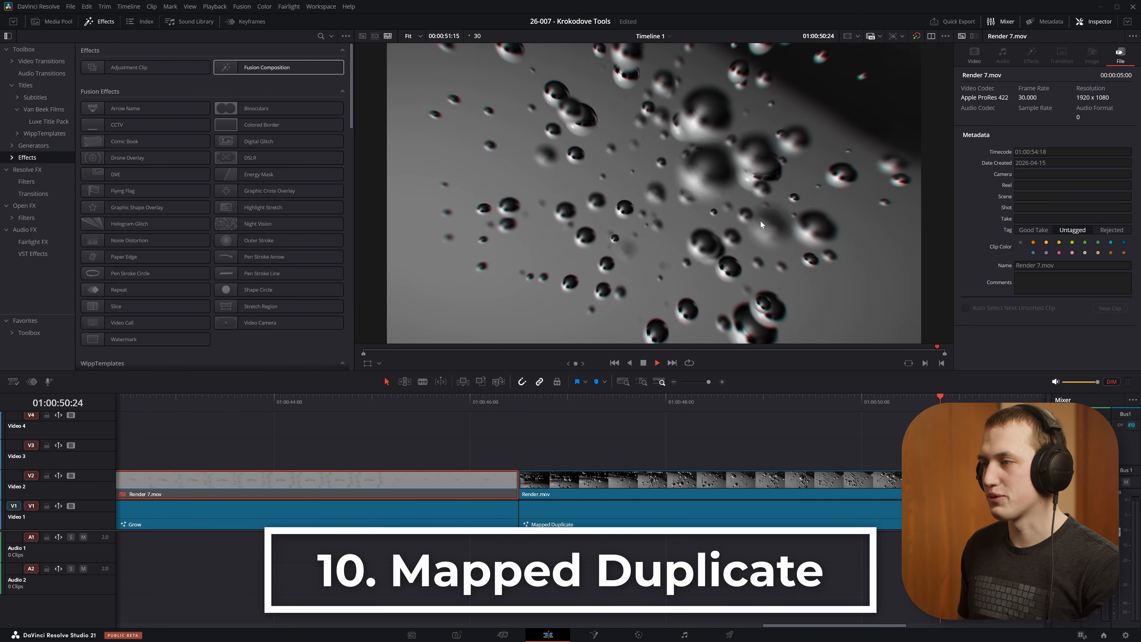
{"action": "key", "text": "space"}
{"action": "left_click", "coordinate": [770, 401]}
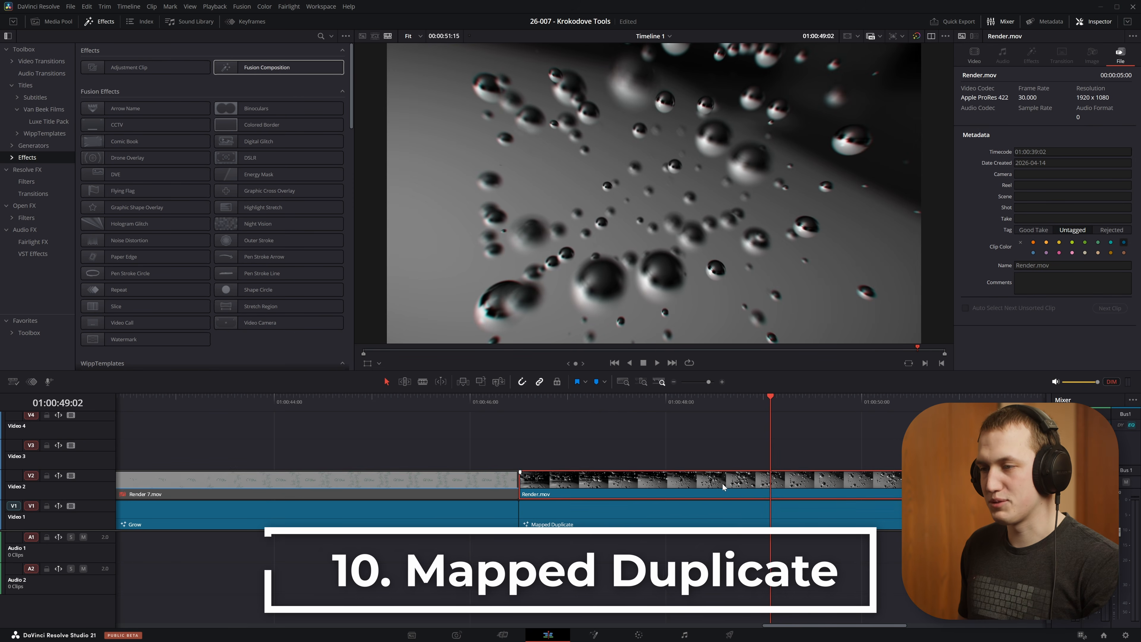
{"action": "left_click", "coordinate": [773, 488]}
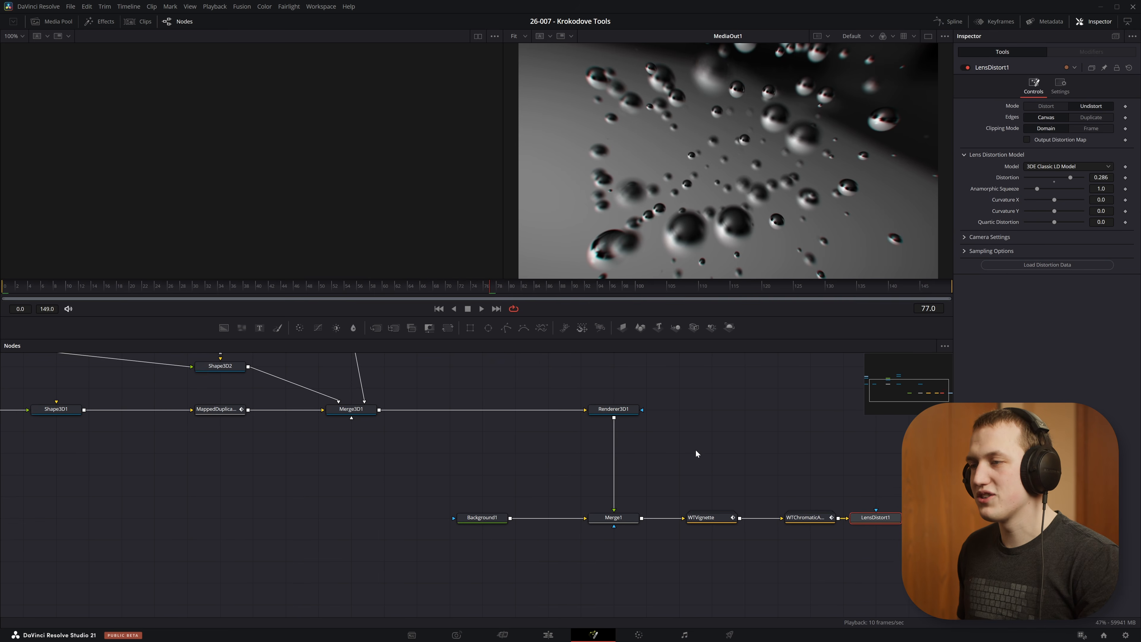
Step: Turn off Accumulation Effects on Renderer3D1 and play the composition
{"action": "left_click_drag", "start_coordinate": [696, 452], "coordinate": [689, 493]}
{"action": "left_click", "coordinate": [614, 448]}
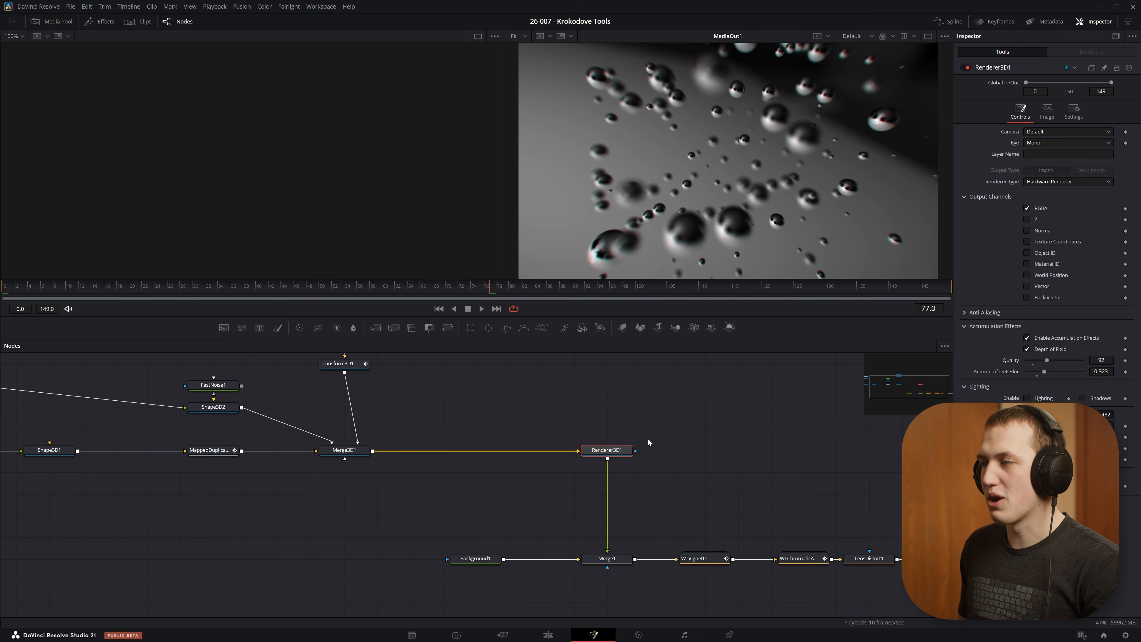
{"action": "left_click", "coordinate": [1072, 338]}
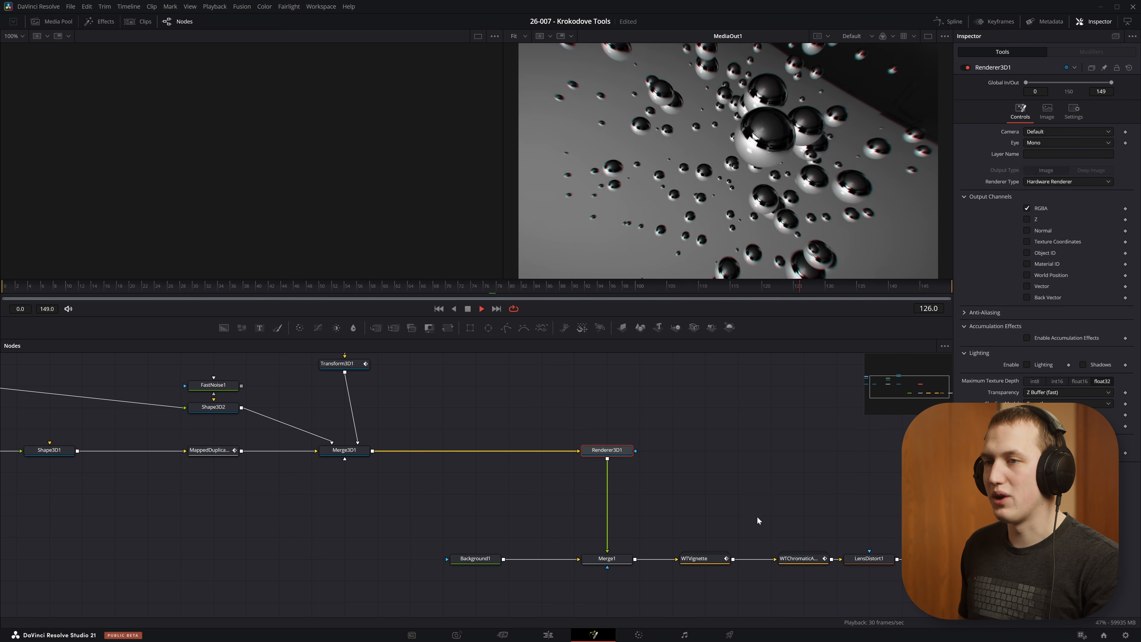
{"action": "key", "text": "space"}
Step: Show Shape3D1 in the second viewer and examine its reflective sphere up close
{"action": "left_click_drag", "start_coordinate": [340, 433], "coordinate": [632, 531]}
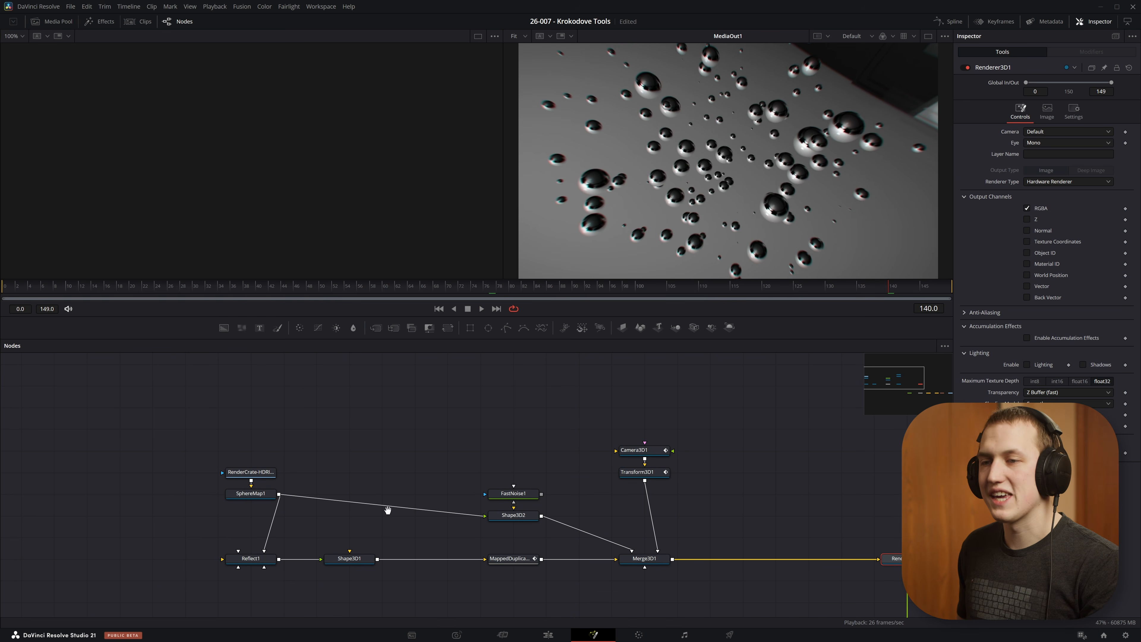
{"action": "left_click_drag", "start_coordinate": [372, 515], "coordinate": [554, 456]}
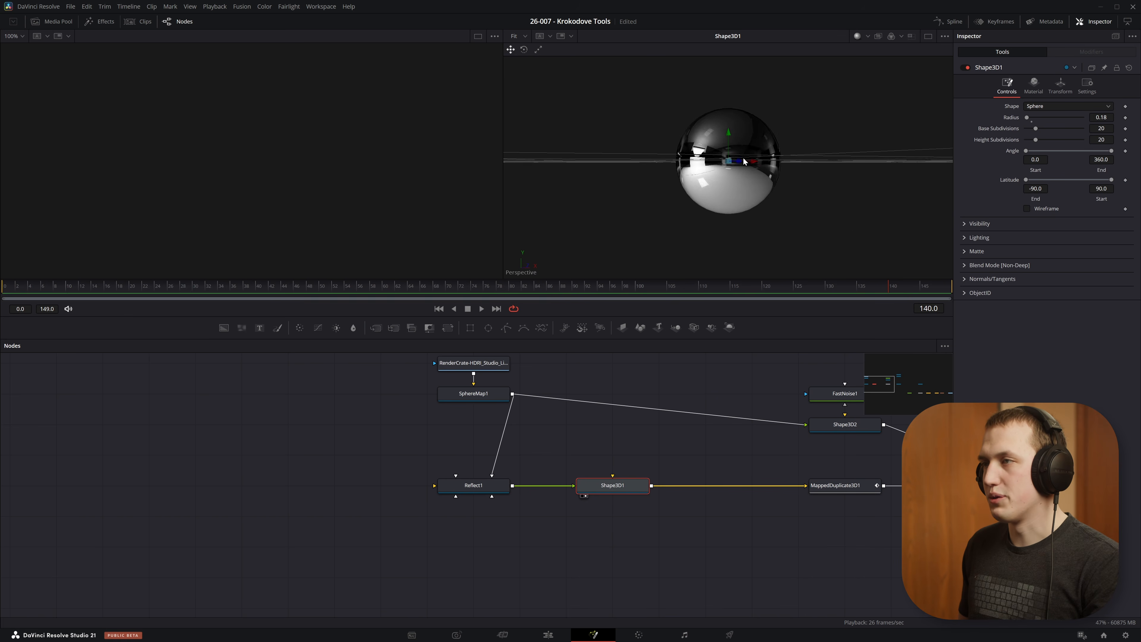
{"action": "left_click_drag", "start_coordinate": [763, 180], "coordinate": [698, 230]}
{"action": "scroll", "coordinate": [714, 200], "scroll_direction": "up", "scroll_amount": 5}
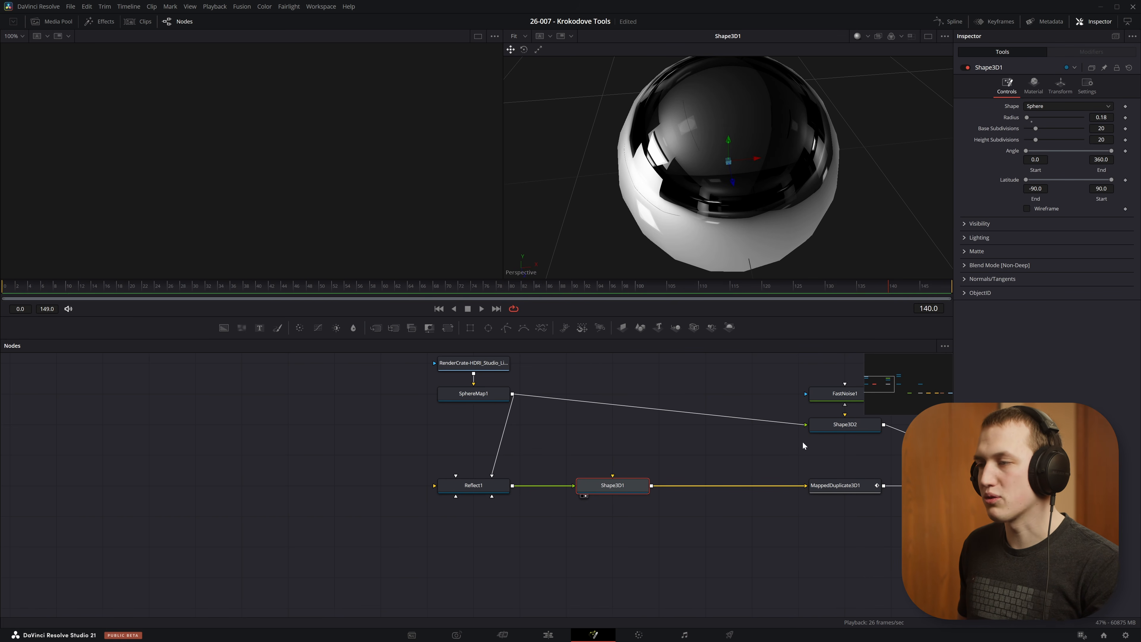
Step: Add a MappedDuplicate3D node below Shape3D1, connect Shape3D1's output to it and show it in the second viewer
{"action": "left_click_drag", "start_coordinate": [796, 509], "coordinate": [667, 464]}
{"action": "left_click", "coordinate": [623, 524]}
{"action": "key", "text": "shift+space"}
{"action": "type", "text": "mapp"}
{"action": "key", "text": "Return"}
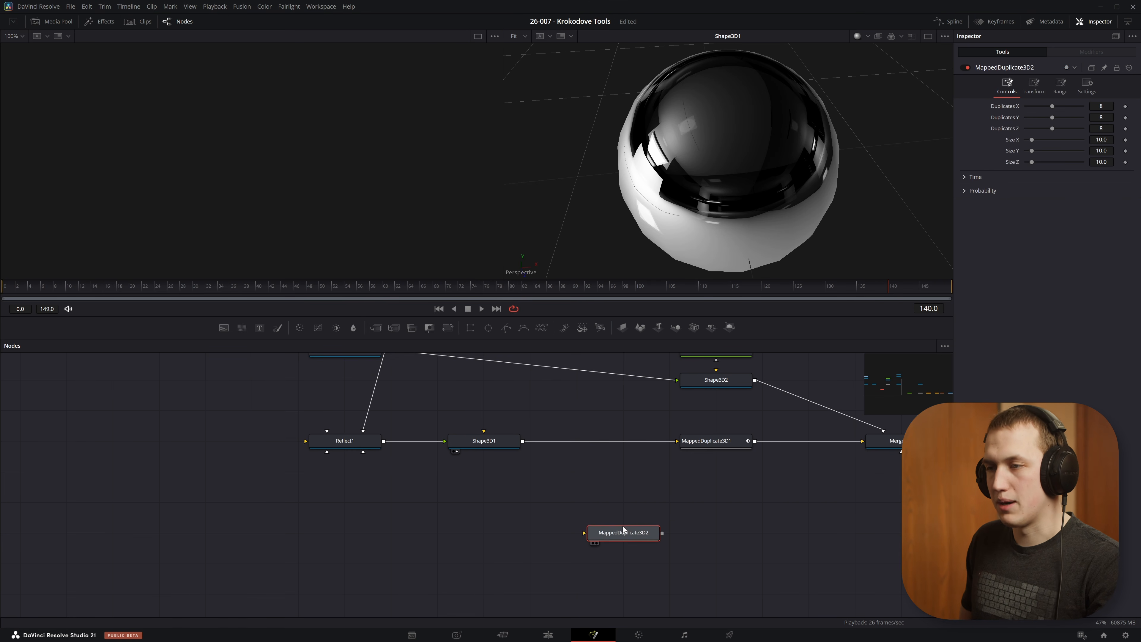
{"action": "left_click_drag", "start_coordinate": [521, 440], "coordinate": [609, 537]}
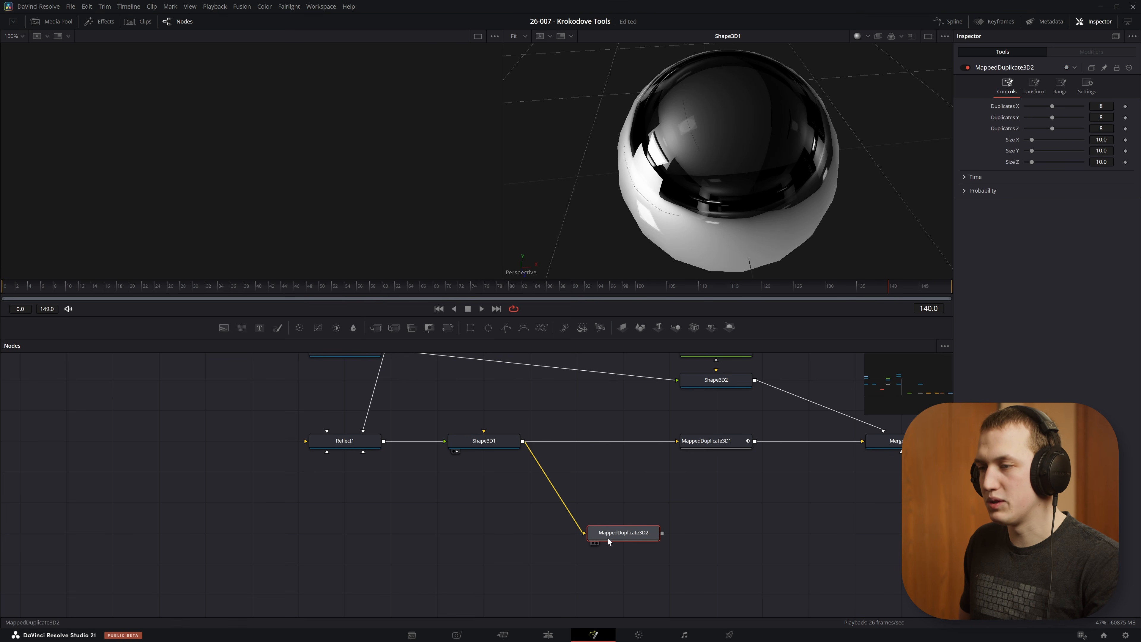
{"action": "key", "text": "2"}
Step: Try Duplicates X 12, Duplicates Y 16, Size X 20.5 and Size Y 7.1 on MappedDuplicate3D2, and reset them to their defaults
{"action": "left_click_drag", "start_coordinate": [829, 131], "coordinate": [704, 115]}
{"action": "scroll", "coordinate": [800, 134], "scroll_direction": "down", "scroll_amount": 5}
{"action": "left_click_drag", "start_coordinate": [502, 145], "coordinate": [545, 254]}
{"action": "scroll", "coordinate": [530, 220], "scroll_direction": "down", "scroll_amount": 5}
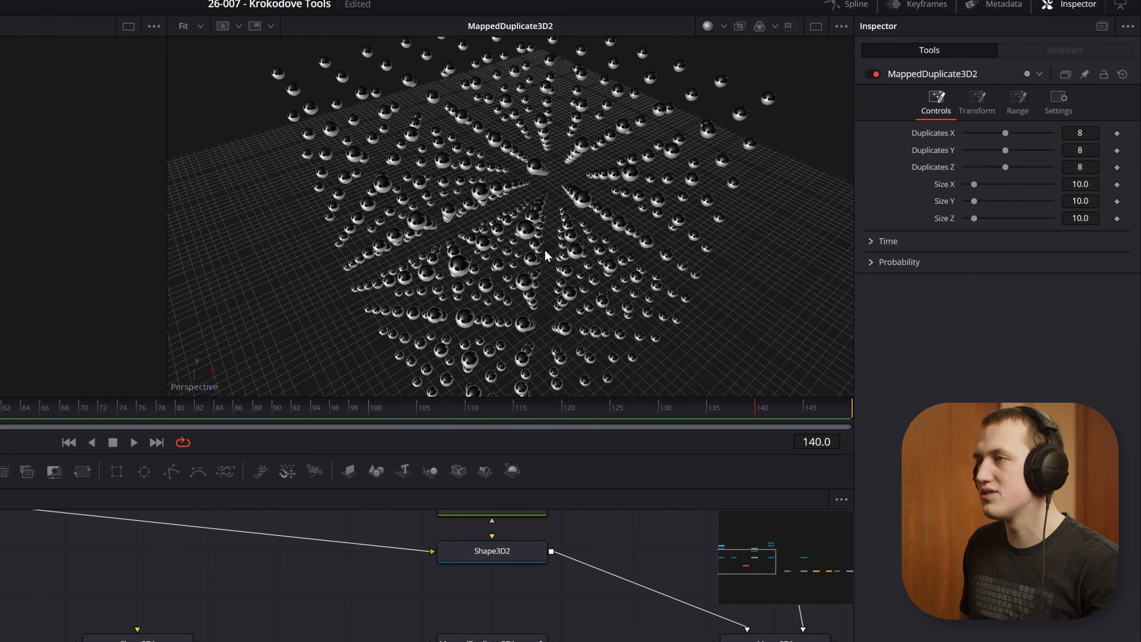
{"action": "scroll", "coordinate": [622, 264], "scroll_direction": "down", "scroll_amount": 3}
{"action": "left_click_drag", "start_coordinate": [1004, 130], "coordinate": [1051, 150]}
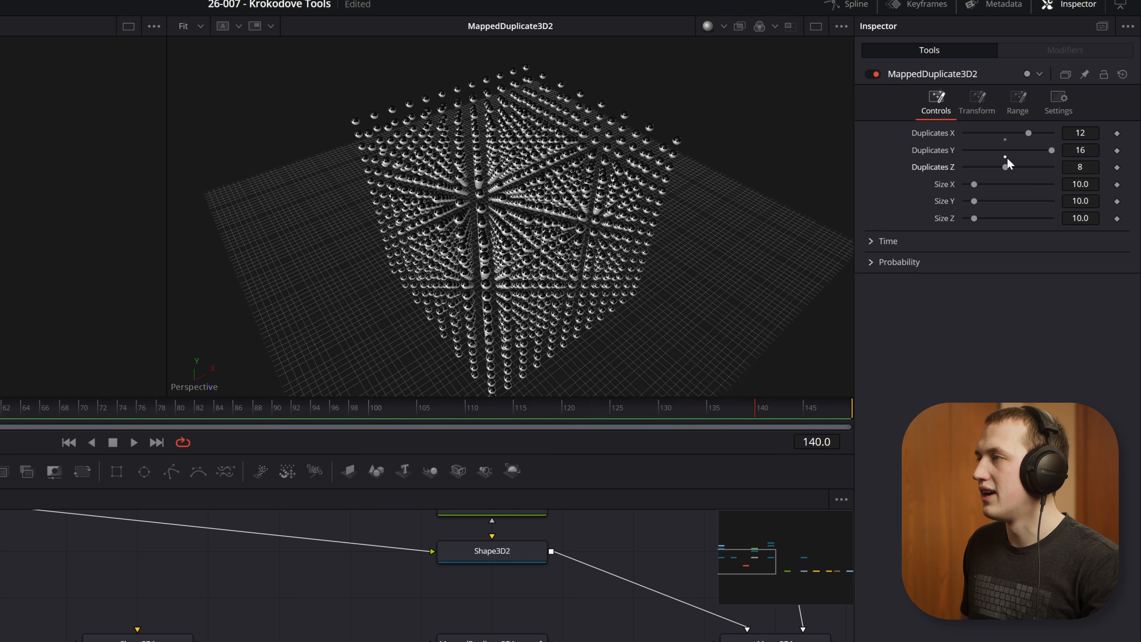
{"action": "left_click", "coordinate": [1006, 157]}
{"action": "left_click", "coordinate": [1005, 133]}
{"action": "mouse_move", "coordinate": [977, 182]}
{"action": "left_mouse_down"}
{"action": "mouse_move", "coordinate": [997, 177]}
{"action": "mouse_move", "coordinate": [983, 185]}
{"action": "left_mouse_up"}
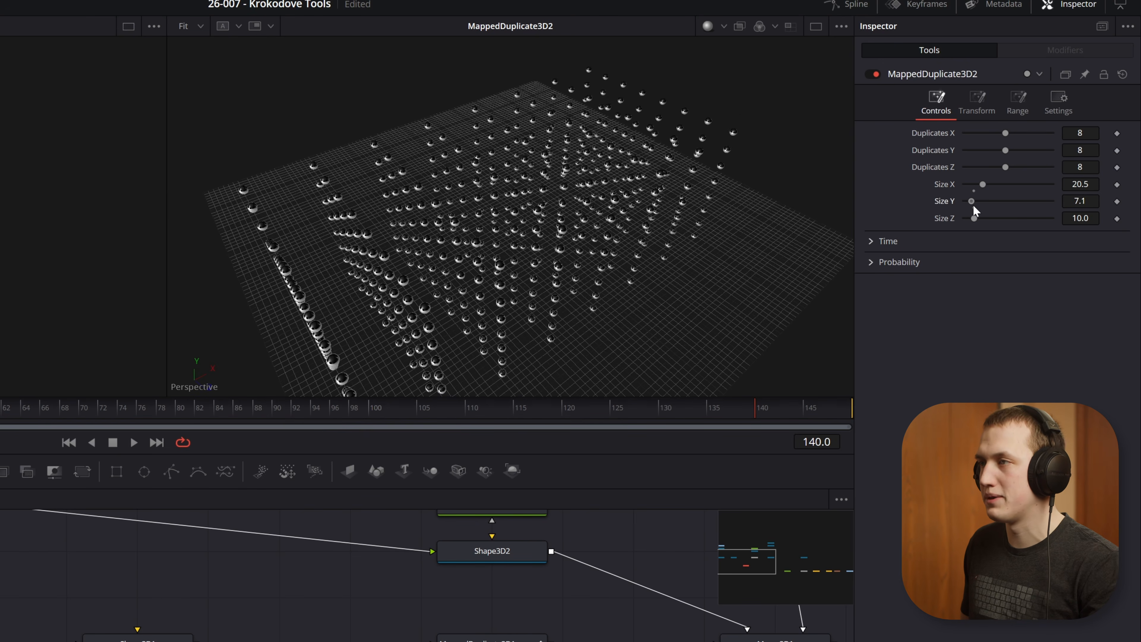
{"action": "left_click", "coordinate": [973, 190]}
Step: Try a Probability Base of 0.551 on MappedDuplicate3D2 during playback, and reset it to 1.0
{"action": "left_click", "coordinate": [880, 263]}
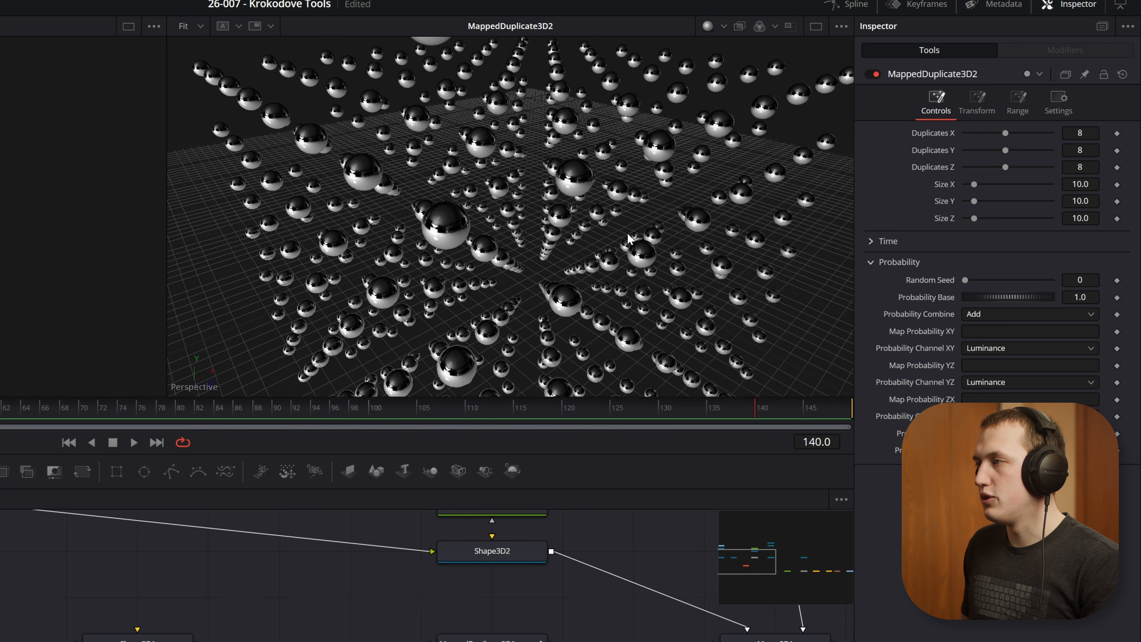
{"action": "left_click_drag", "start_coordinate": [1049, 294], "coordinate": [1007, 297]}
{"action": "key", "text": "space"}
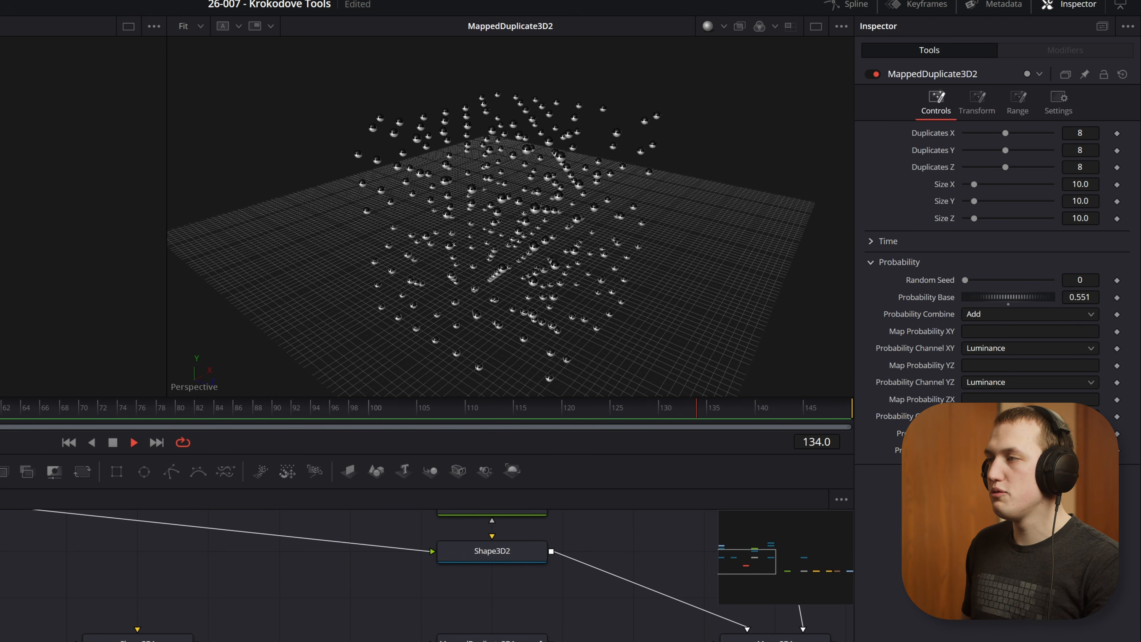
{"action": "left_click", "coordinate": [1009, 305]}
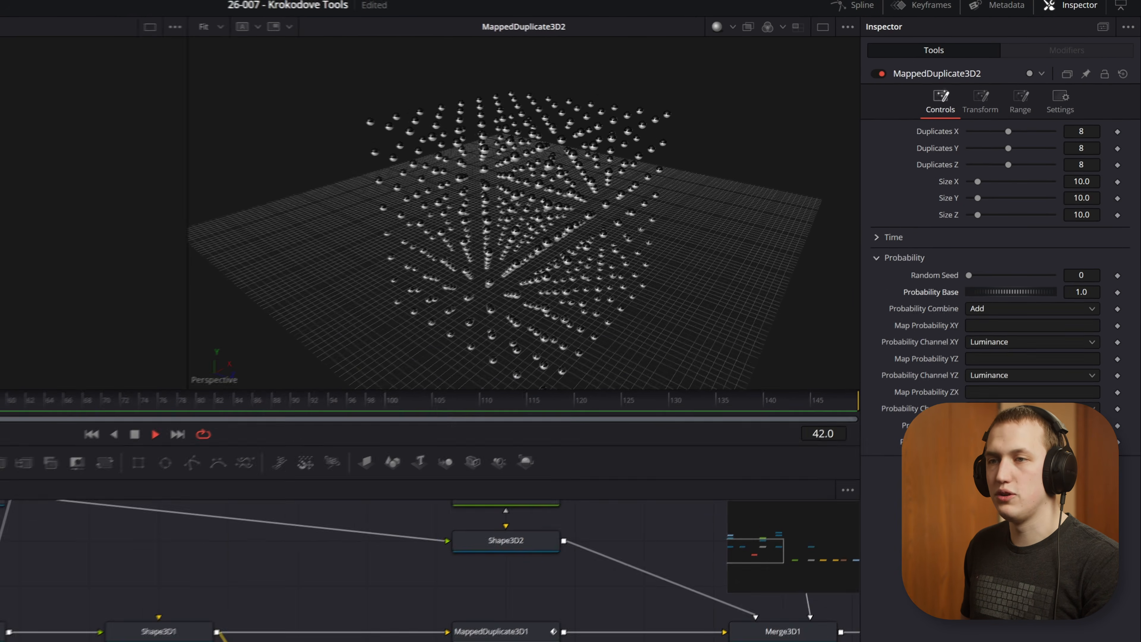
{"action": "key", "text": "space"}
Step: Add a FastNoise node beside MappedDuplicate3D2 and assign it as that node's Map Probability XY source
{"action": "left_click_drag", "start_coordinate": [105, 369], "coordinate": [461, 545]}
{"action": "left_click", "coordinate": [602, 537]}
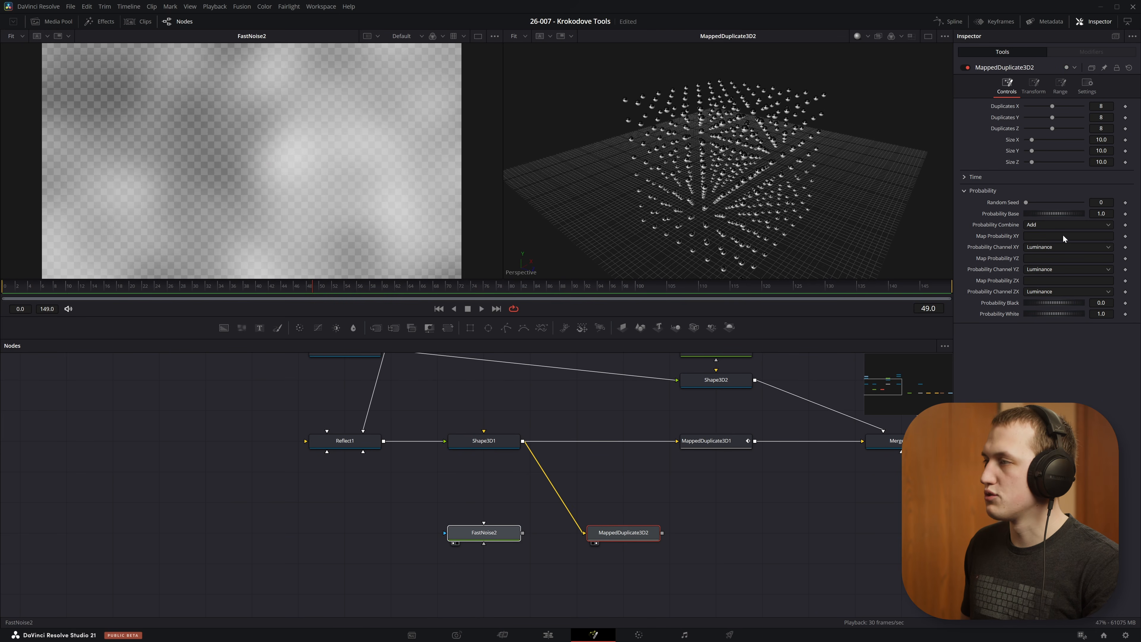
{"action": "left_click_drag", "start_coordinate": [1069, 237], "coordinate": [1067, 235]}
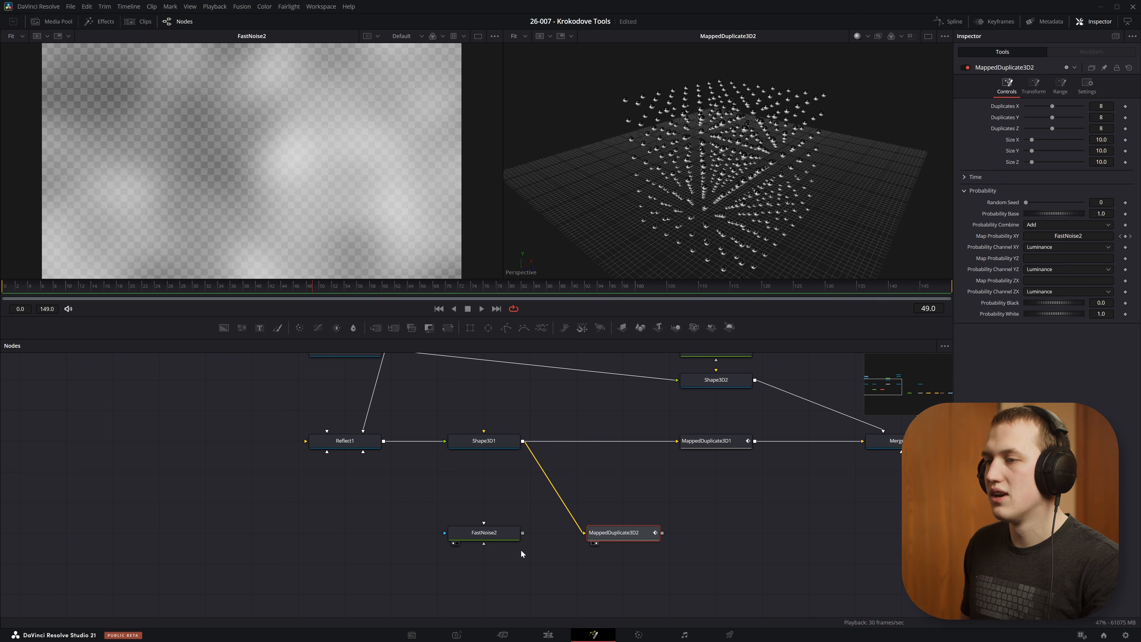
Step: Try a Contrast of 3.1 and a Scale of 1.42 on FastNoise2 to vary the probability map
{"action": "left_click", "coordinate": [501, 537]}
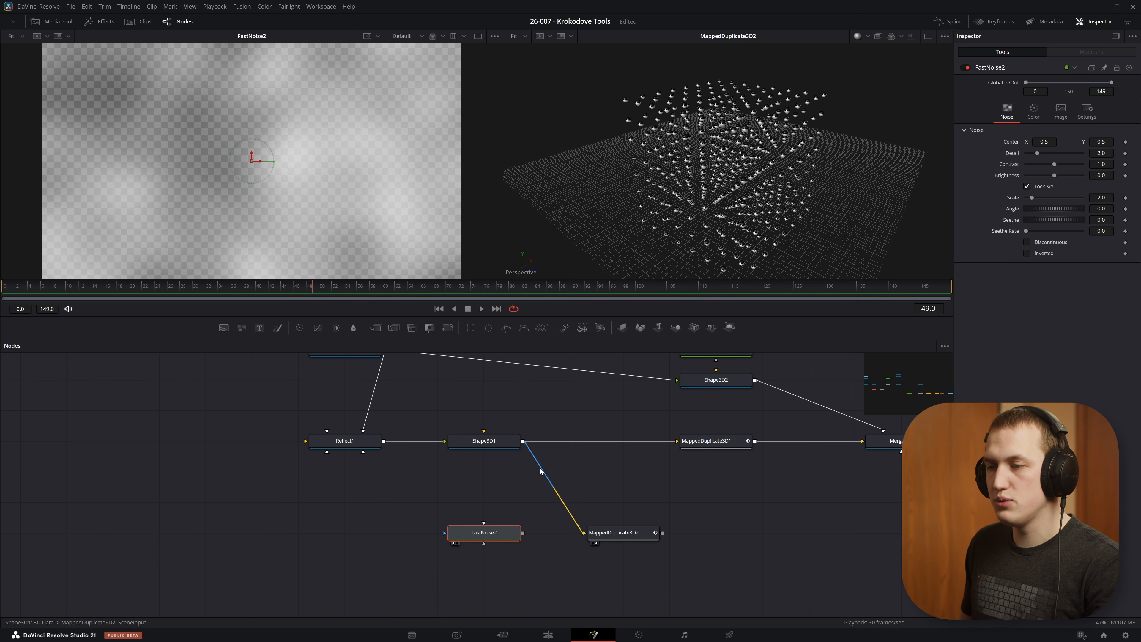
{"action": "left_click_drag", "start_coordinate": [1054, 166], "coordinate": [1029, 198]}
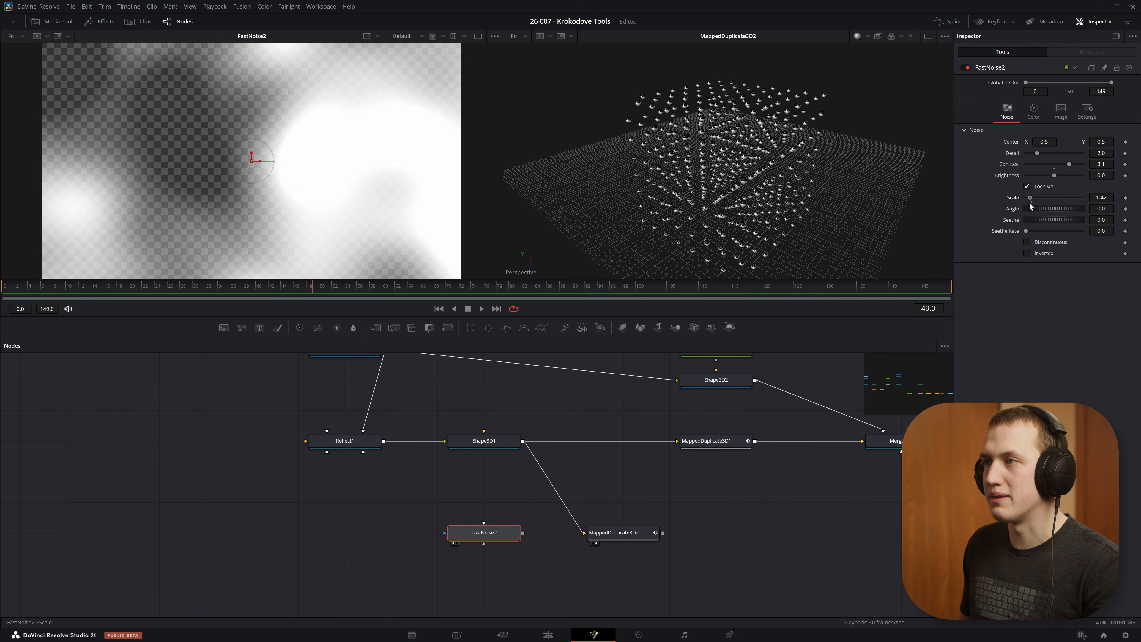
{"action": "left_click_drag", "start_coordinate": [1070, 165], "coordinate": [1020, 175]}
{"action": "left_click_drag", "start_coordinate": [744, 153], "coordinate": [690, 152]}
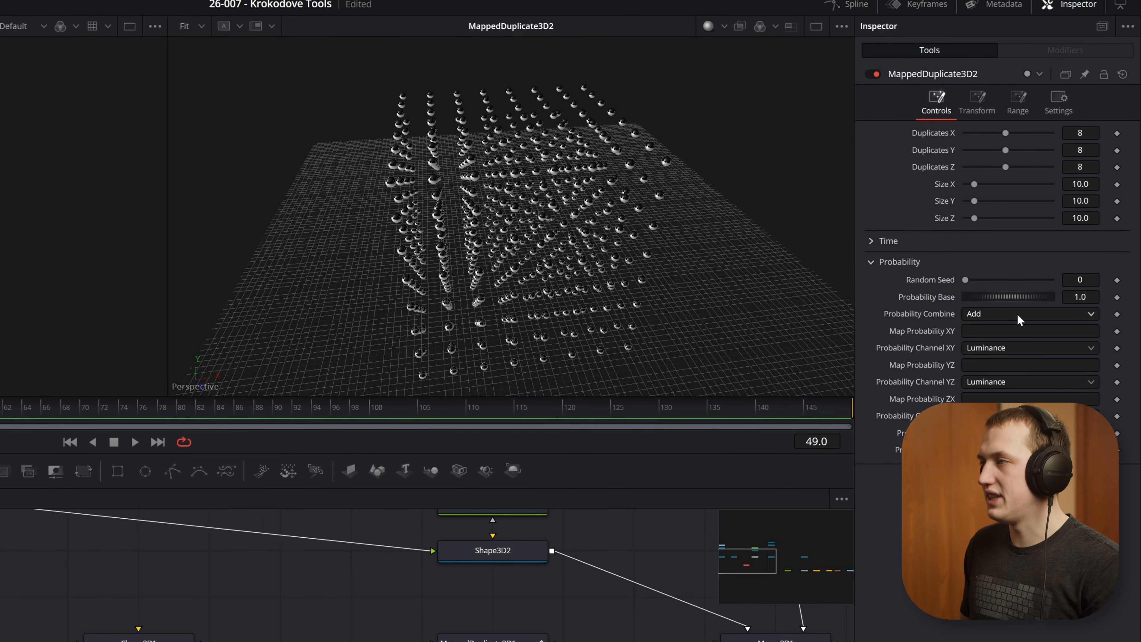
Step: Set MappedDuplicate3D2's Probability Base to 0.717 and open its Scale transform settings
{"action": "left_click_drag", "start_coordinate": [1000, 298], "coordinate": [968, 296]}
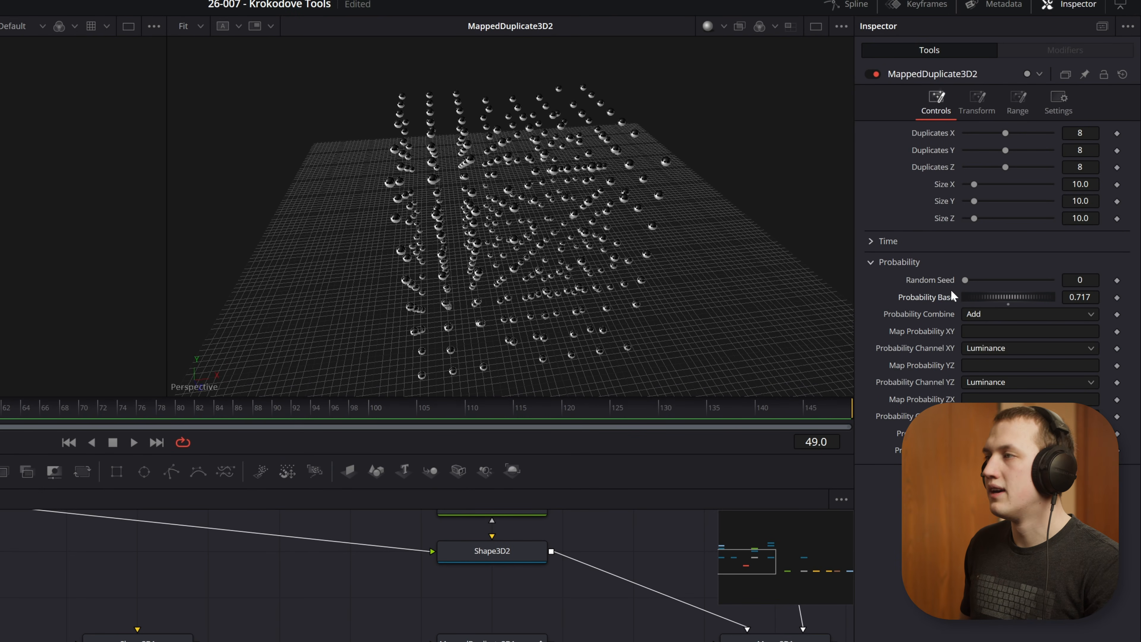
{"action": "left_click", "coordinate": [978, 110]}
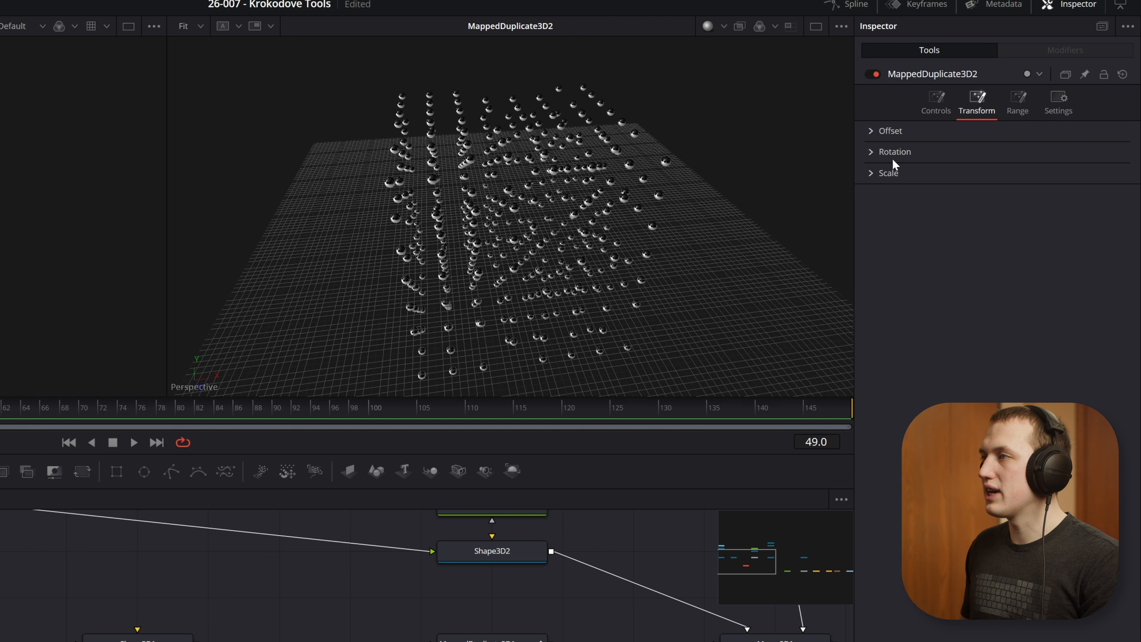
{"action": "left_click", "coordinate": [871, 174]}
{"action": "mouse_move", "coordinate": [983, 207]}
{"action": "left_mouse_down"}
{"action": "mouse_move", "coordinate": [1029, 209]}
{"action": "mouse_move", "coordinate": [983, 211]}
{"action": "left_mouse_up"}
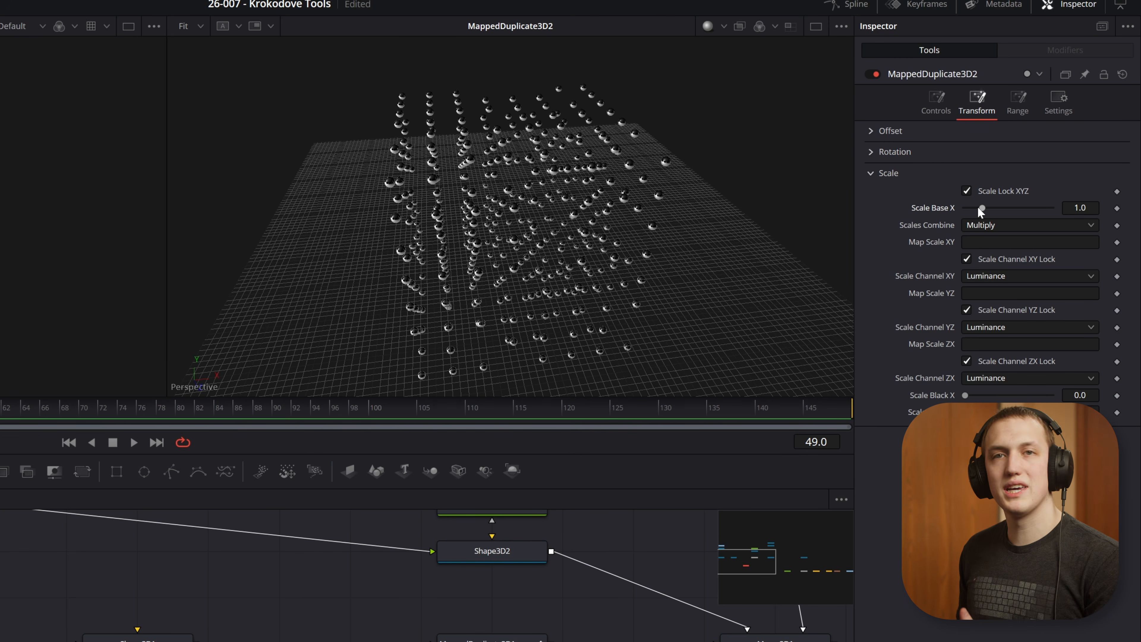
Step: Show FastNoise1 in the first viewer and assign it as MappedDuplicate3D2's Map Scale XY and Map Scale ZX source
{"action": "left_click_drag", "start_coordinate": [642, 585], "coordinate": [642, 629]}
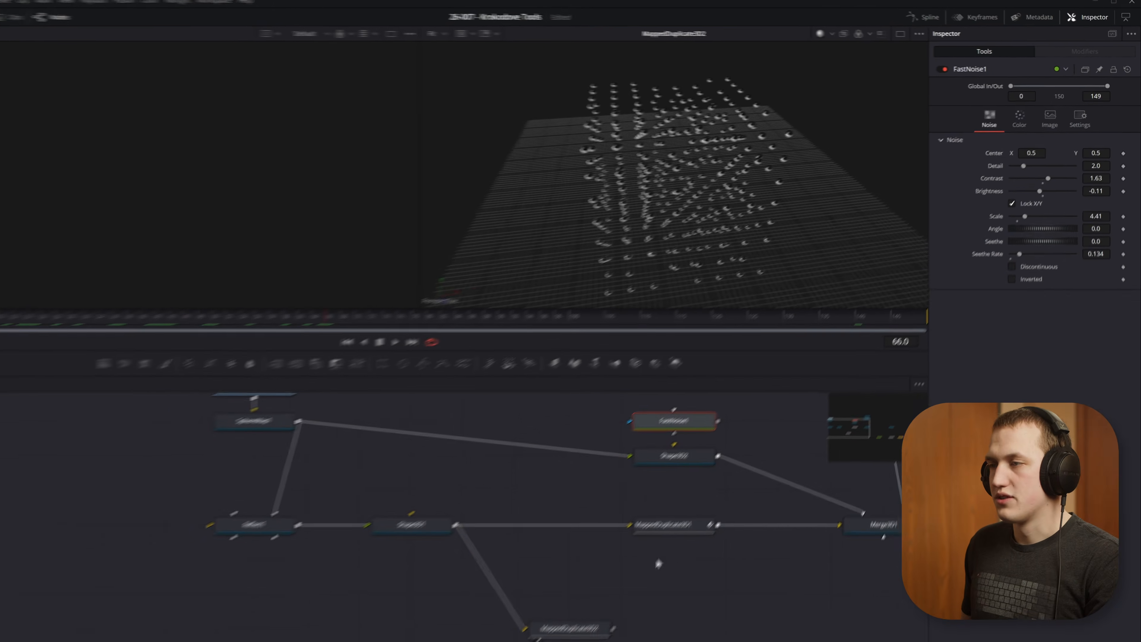
{"action": "key", "text": "1"}
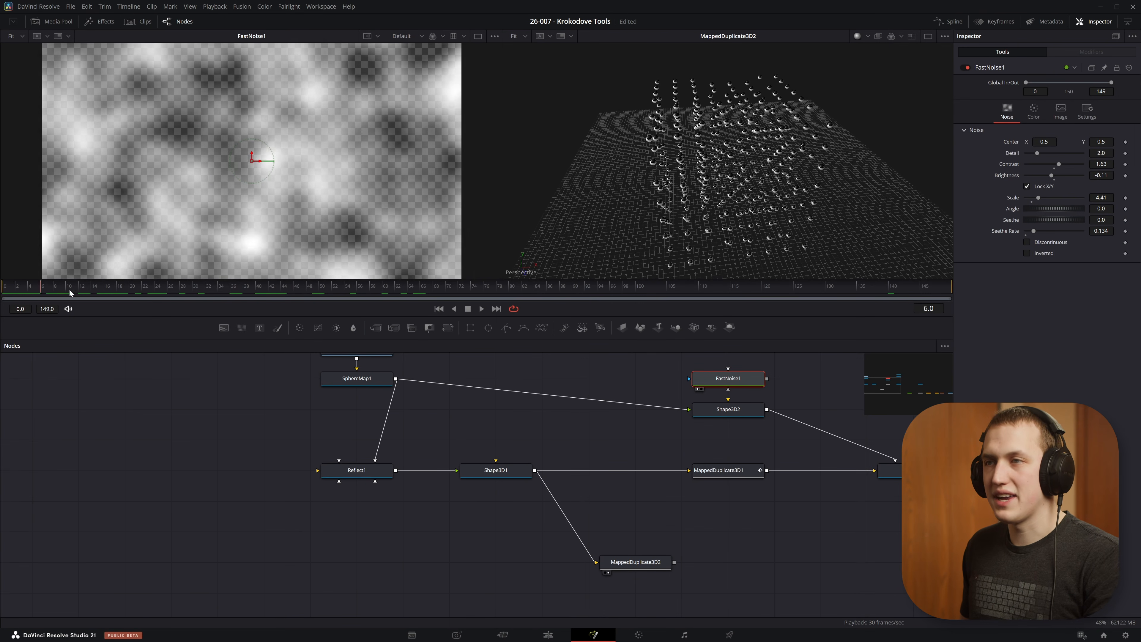
{"action": "left_click", "coordinate": [653, 568]}
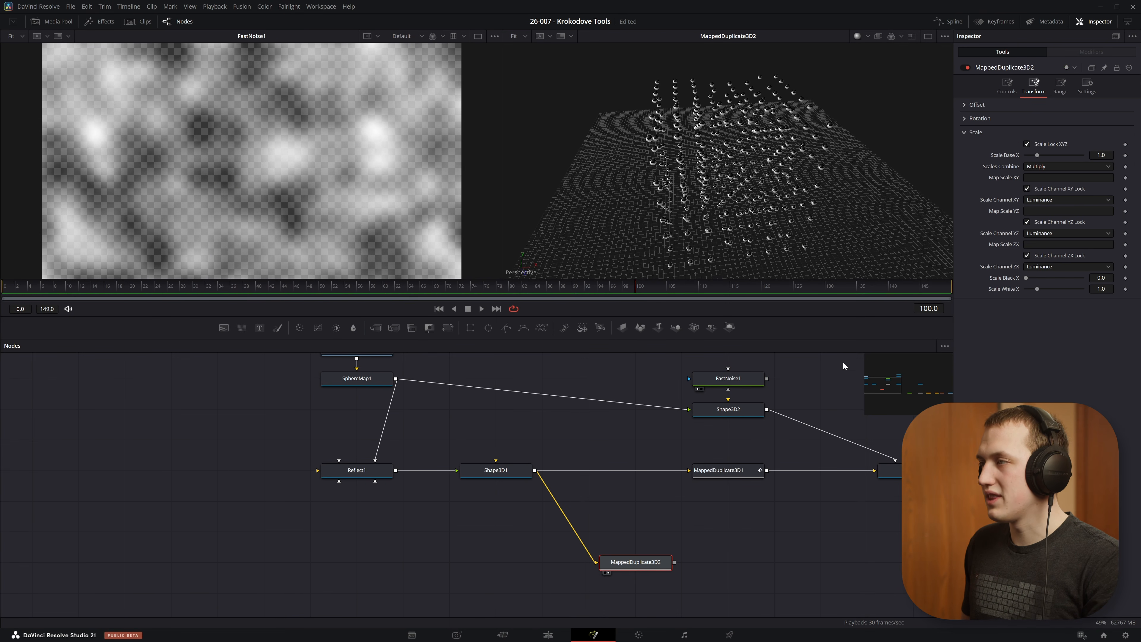
{"action": "left_click_drag", "start_coordinate": [1051, 170], "coordinate": [1048, 177]}
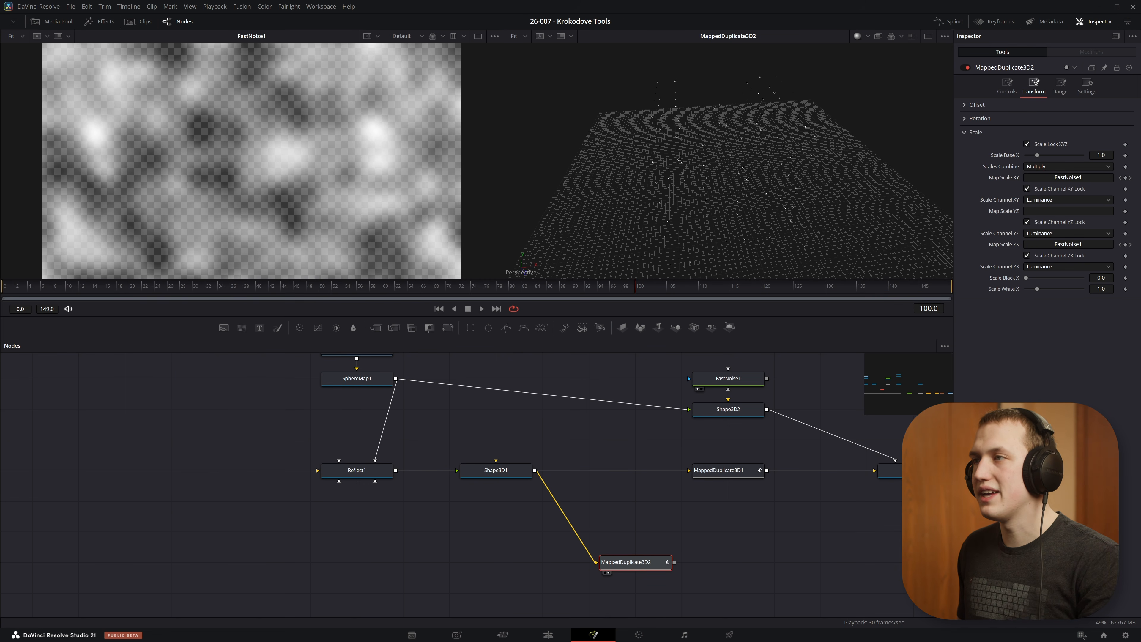
Step: Play the animation and set MappedDuplicate3D2's Scale White X to 2.087 during playback
{"action": "scroll", "coordinate": [741, 153], "scroll_direction": "up", "scroll_amount": 5}
{"action": "left_click_drag", "start_coordinate": [742, 153], "coordinate": [756, 149]}
{"action": "key", "text": "space"}
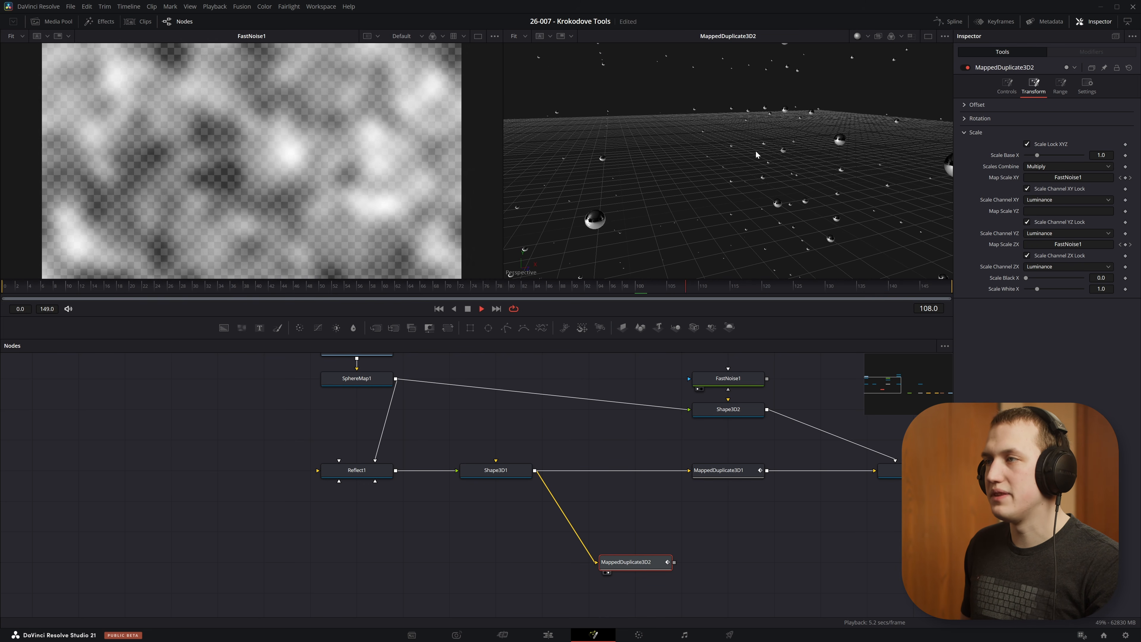
{"action": "scroll", "coordinate": [806, 159], "scroll_direction": "down", "scroll_amount": 3}
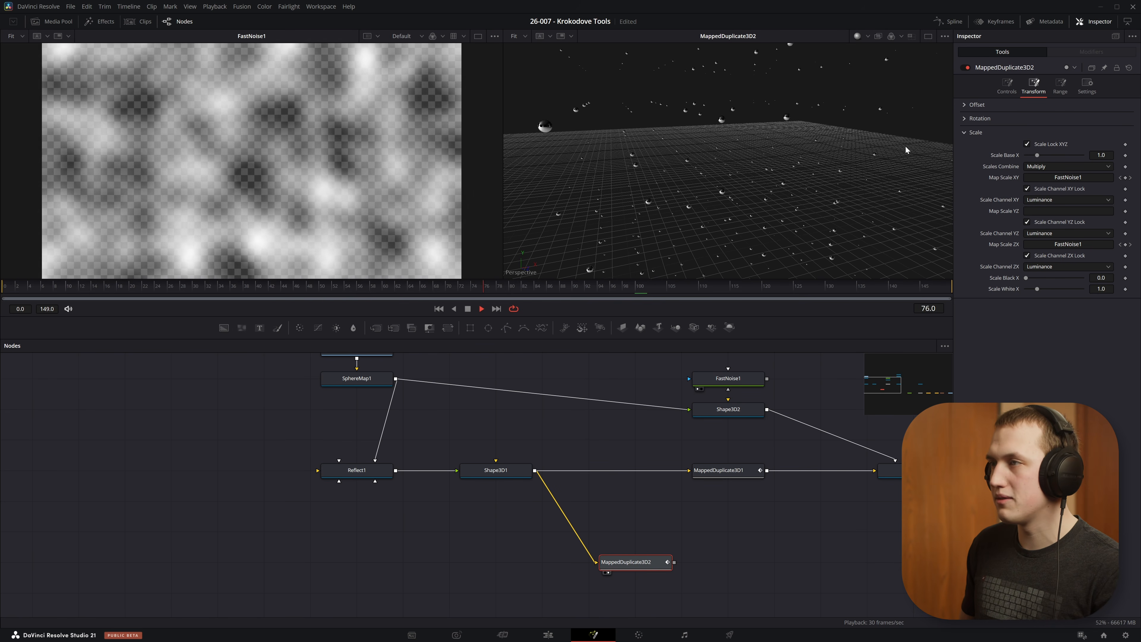
{"action": "mouse_move", "coordinate": [1038, 289]}
{"action": "left_mouse_down"}
{"action": "mouse_move", "coordinate": [1023, 292]}
{"action": "mouse_move", "coordinate": [1089, 292]}
{"action": "mouse_move", "coordinate": [1049, 295]}
{"action": "left_mouse_up"}
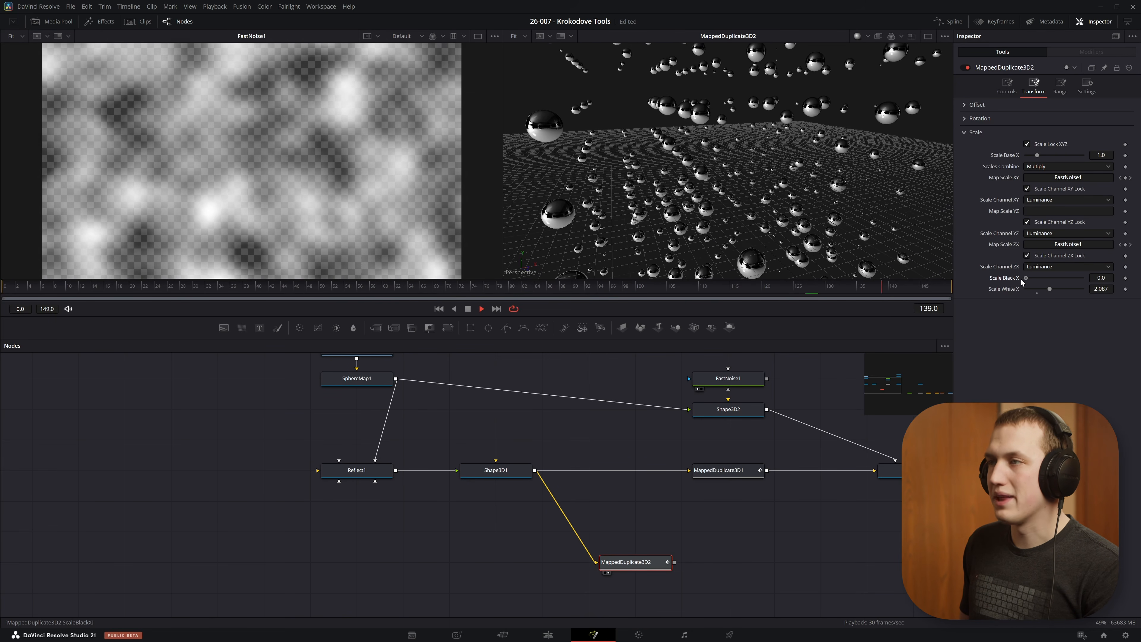
{"action": "scroll", "coordinate": [770, 127], "scroll_direction": "down", "scroll_amount": 4}
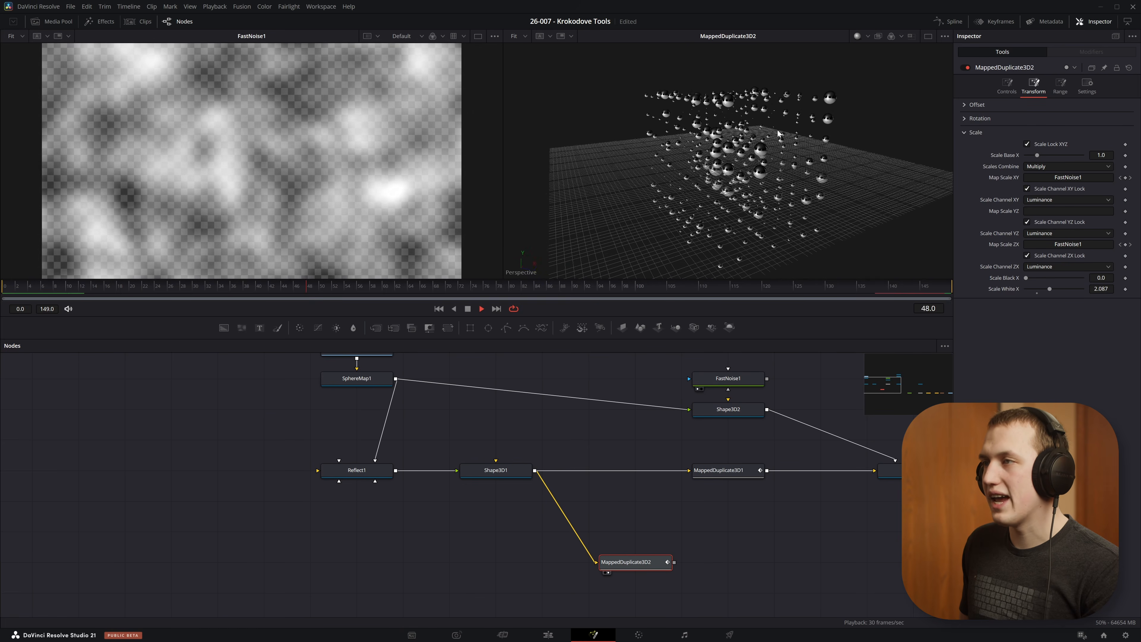